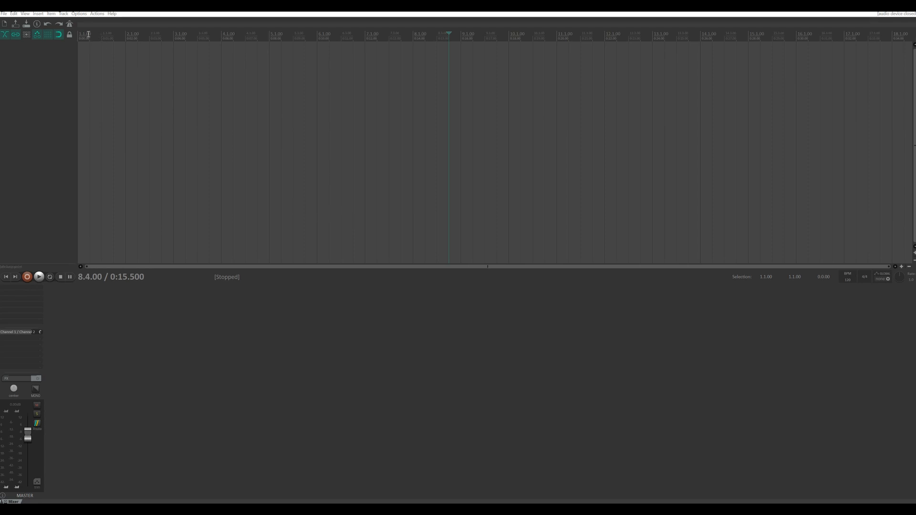
- Add four new tracks to the empty project
{"action": "double_click", "coordinate": [53, 75]}
{"action": "double_click", "coordinate": [60, 144]}
{"action": "double_click", "coordinate": [59, 182]}
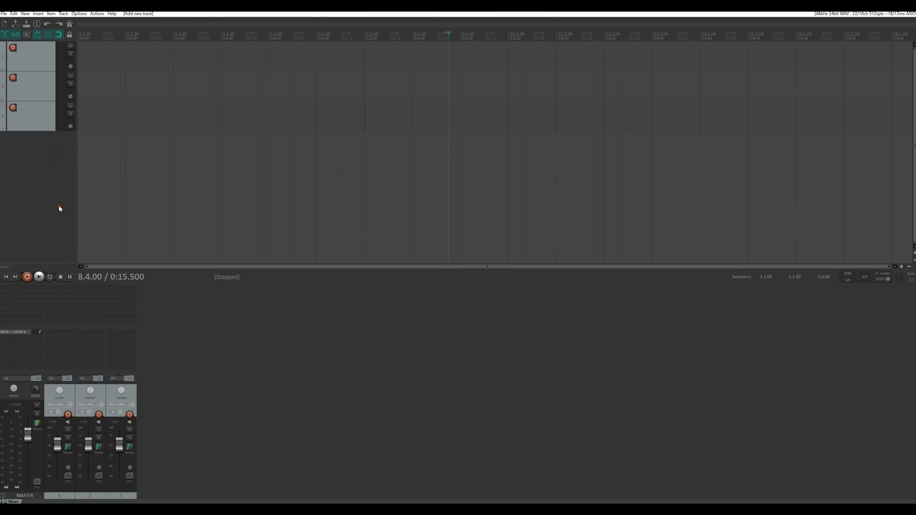
{"action": "double_click", "coordinate": [60, 209]}
- Try the Default_5.0 theme and switch back to the Default theme
{"action": "left_click", "coordinate": [79, 14]}
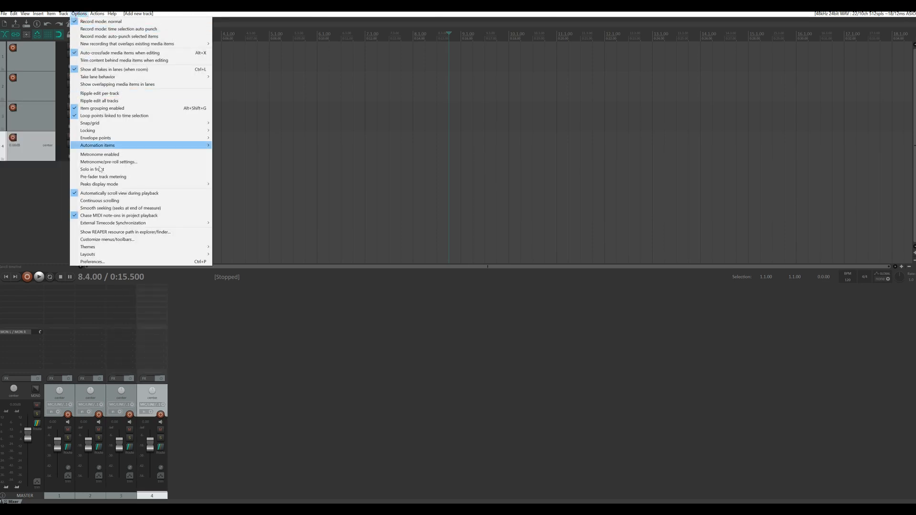
{"action": "mouse_move", "coordinate": [111, 249]}
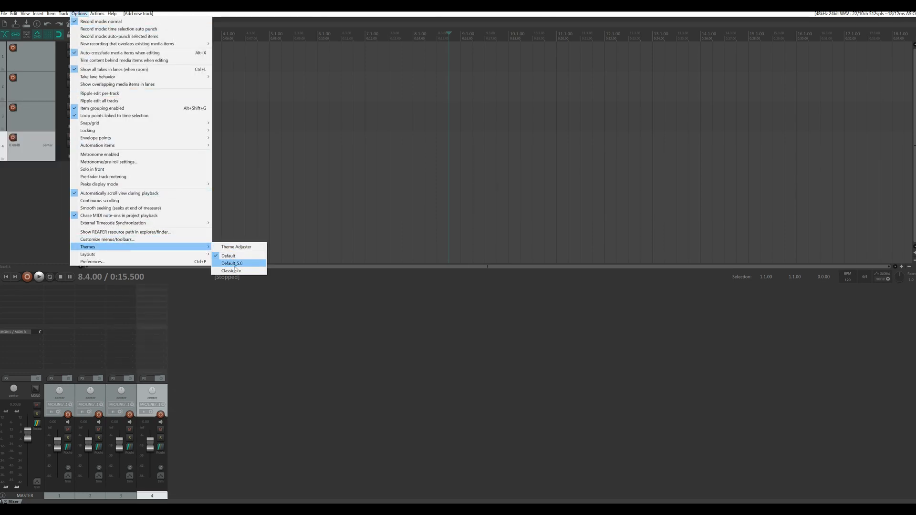
{"action": "left_click", "coordinate": [235, 264]}
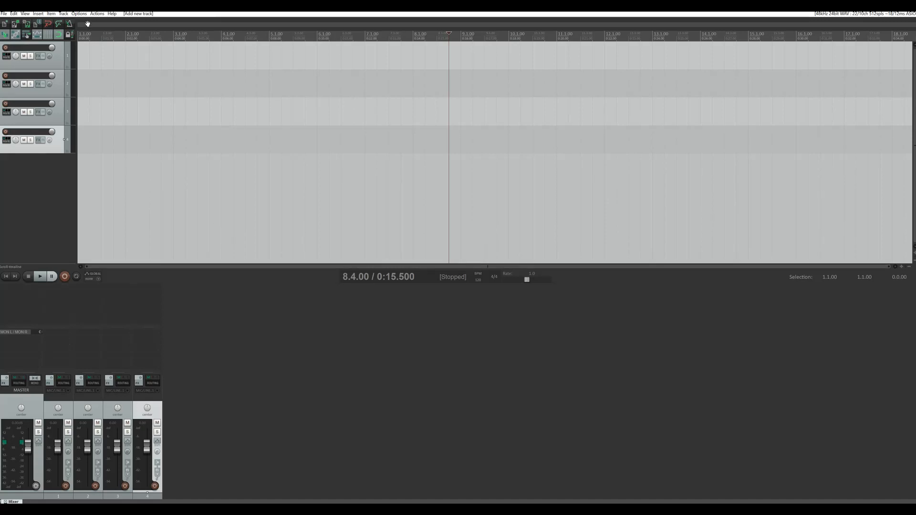
{"action": "left_click", "coordinate": [79, 14]}
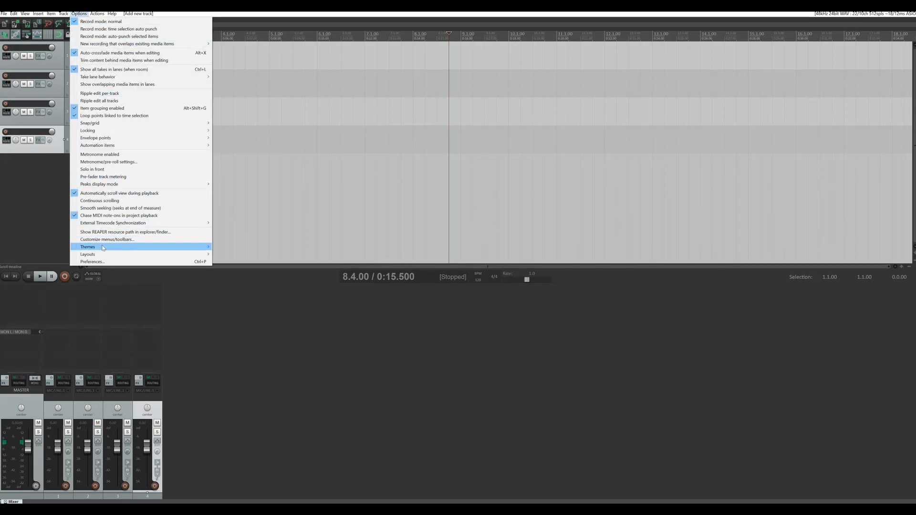
{"action": "mouse_move", "coordinate": [205, 248]}
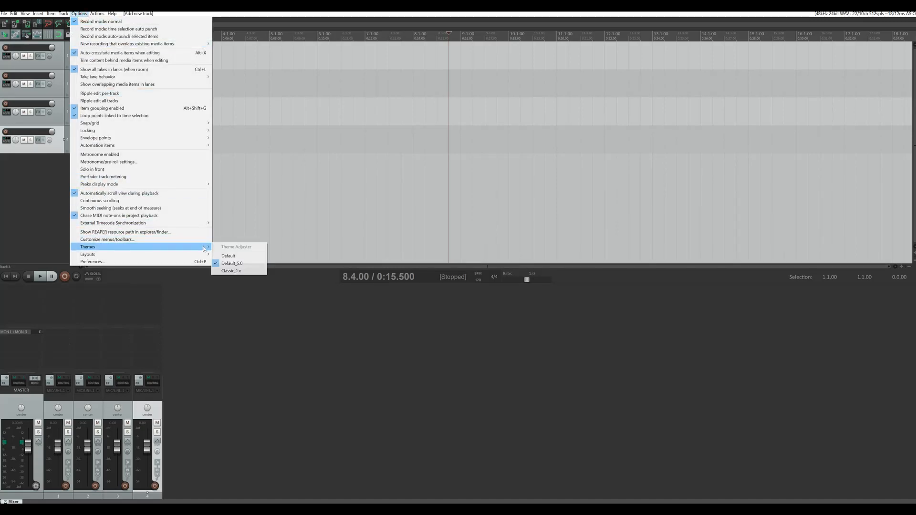
{"action": "left_click", "coordinate": [229, 256]}
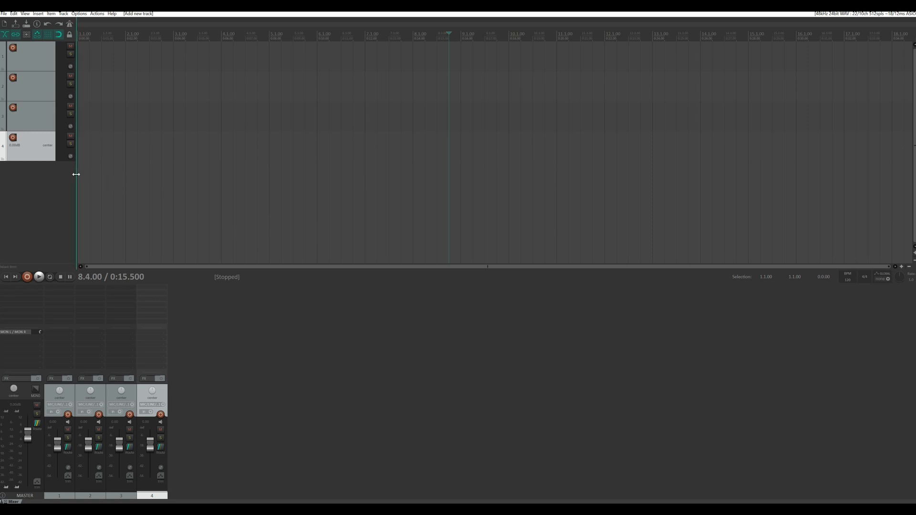
- Widen the track control area and open the Theme Adjuster, moving its window clear of the tracks
{"action": "left_click_drag", "start_coordinate": [79, 175], "coordinate": [135, 179]}
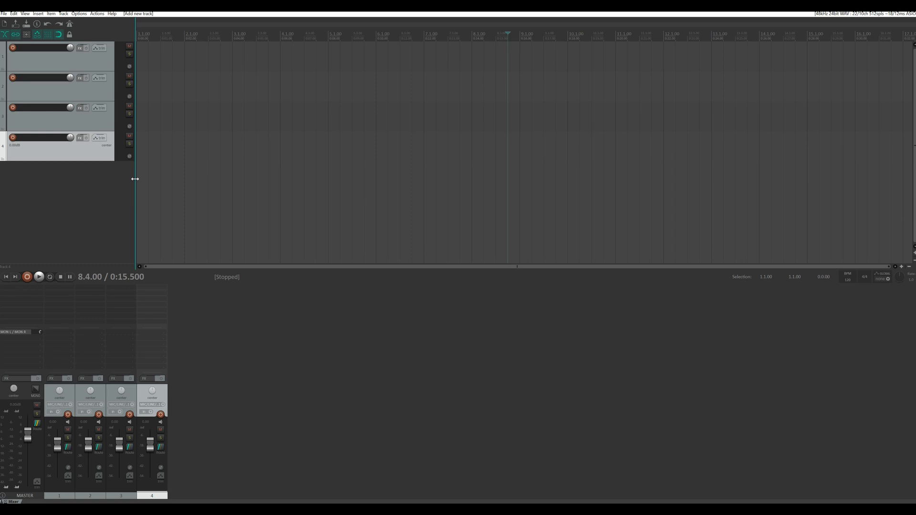
{"action": "left_click", "coordinate": [80, 14]}
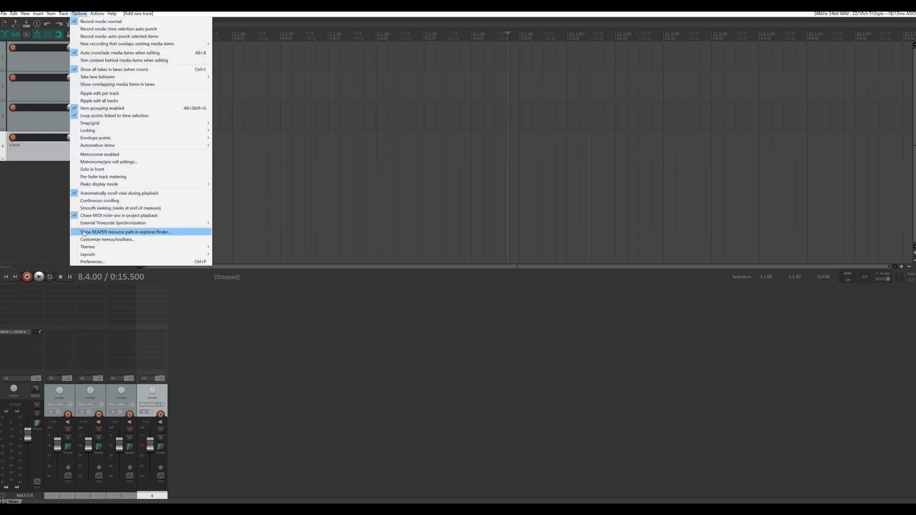
{"action": "mouse_move", "coordinate": [152, 246]}
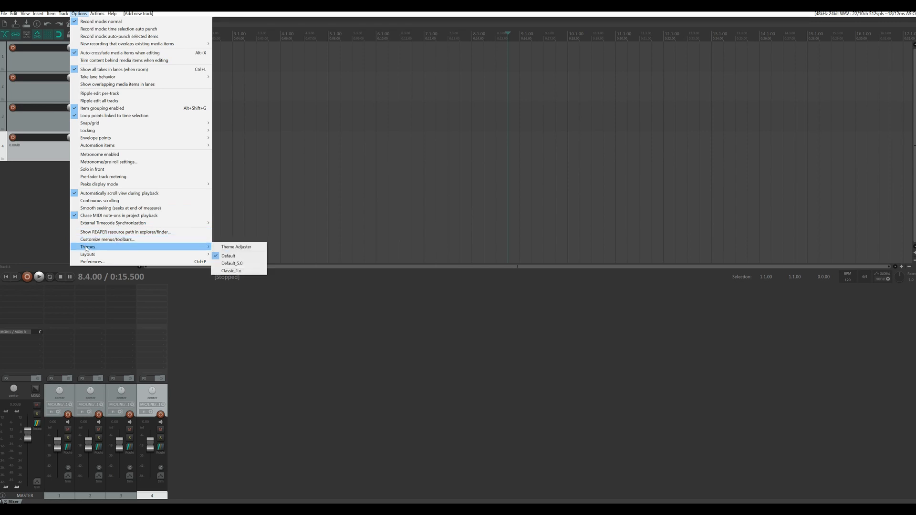
{"action": "left_click", "coordinate": [229, 247]}
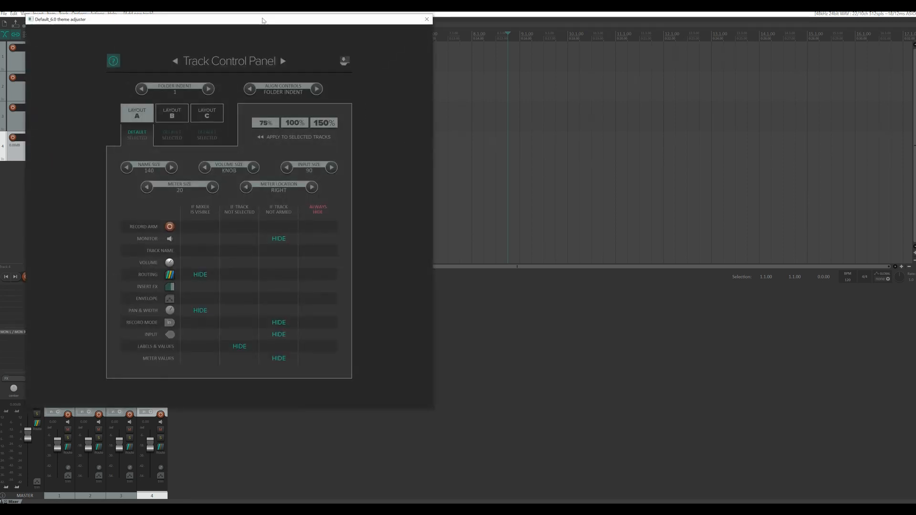
{"action": "left_click_drag", "start_coordinate": [269, 20], "coordinate": [585, 43]}
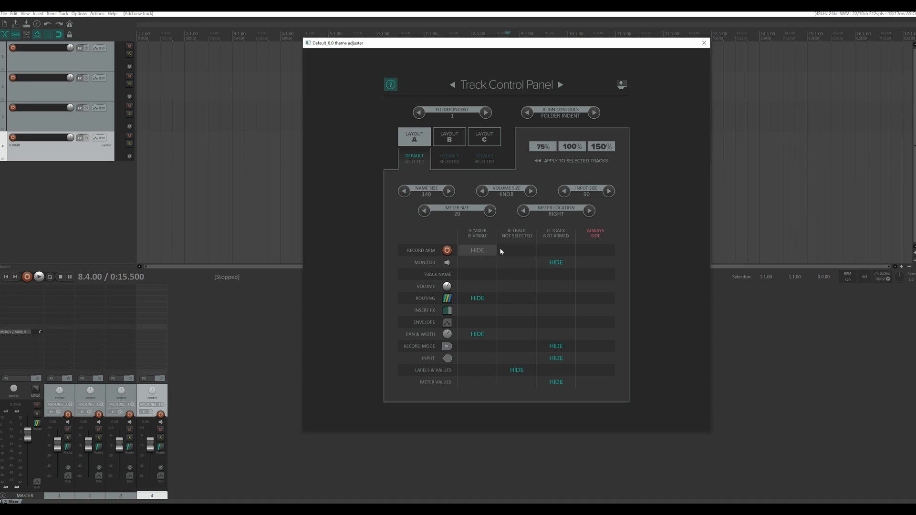
- Try hiding the record arm control always and when the mixer is visible, toggling the mixer to compare, and restore the control
{"action": "left_click", "coordinate": [589, 250]}
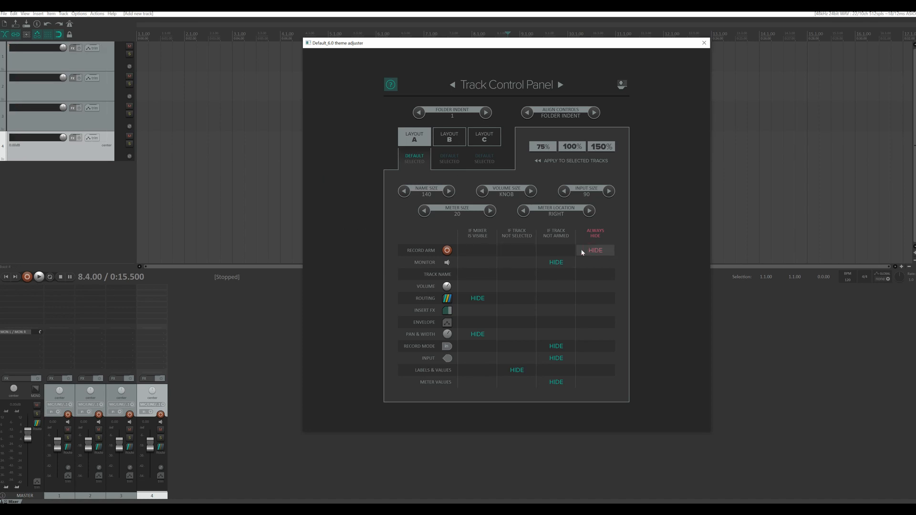
{"action": "left_click", "coordinate": [599, 250]}
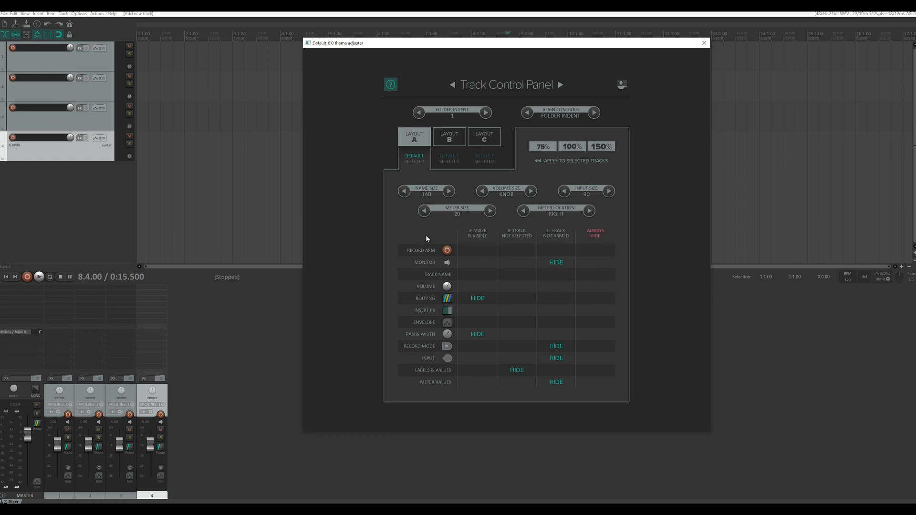
{"action": "left_click", "coordinate": [472, 253]}
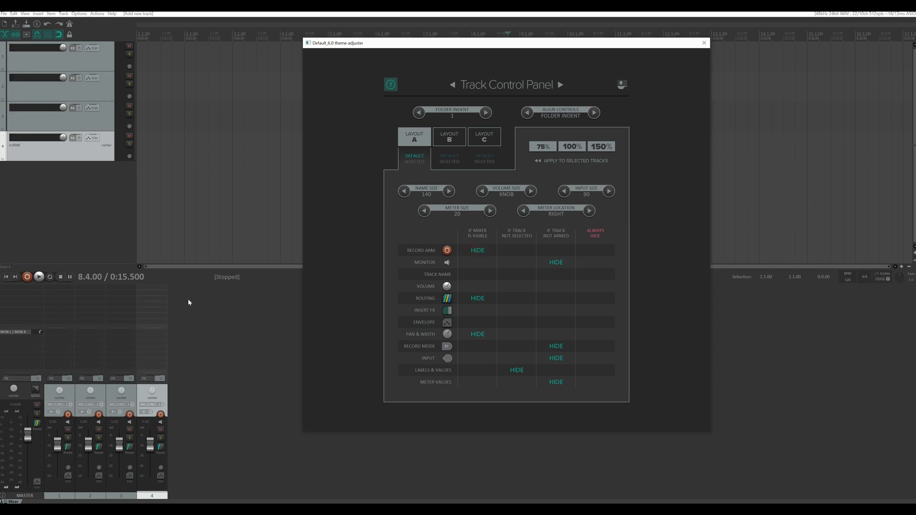
{"action": "left_click", "coordinate": [198, 190]}
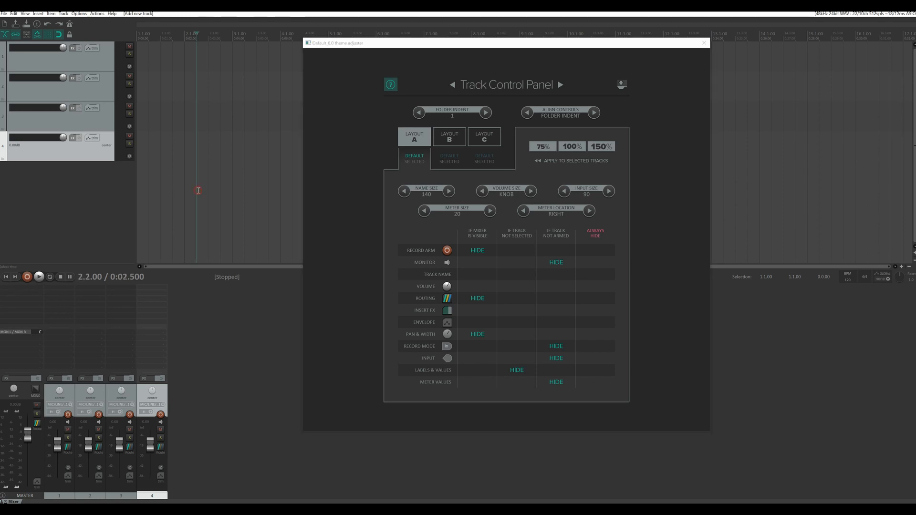
{"action": "key", "text": "ctrl+m"}
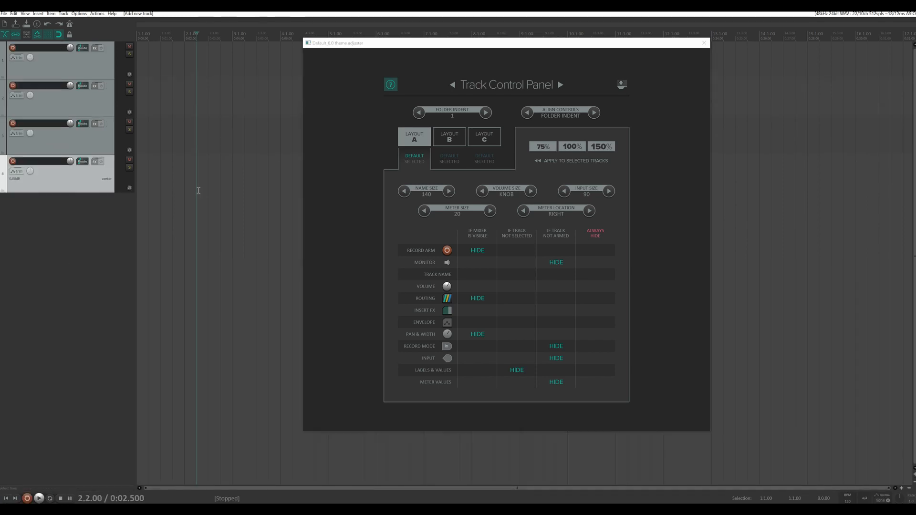
{"action": "key", "text": "ctrl+m"}
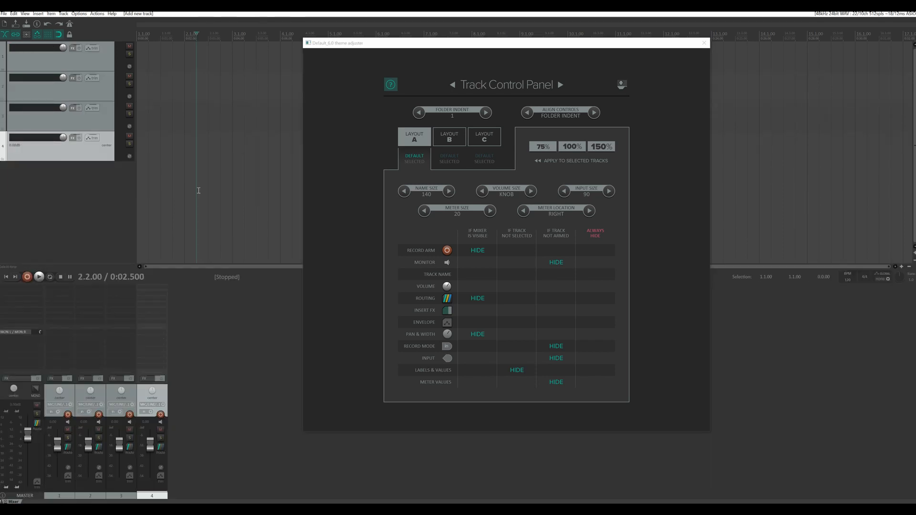
{"action": "left_click", "coordinate": [484, 250]}
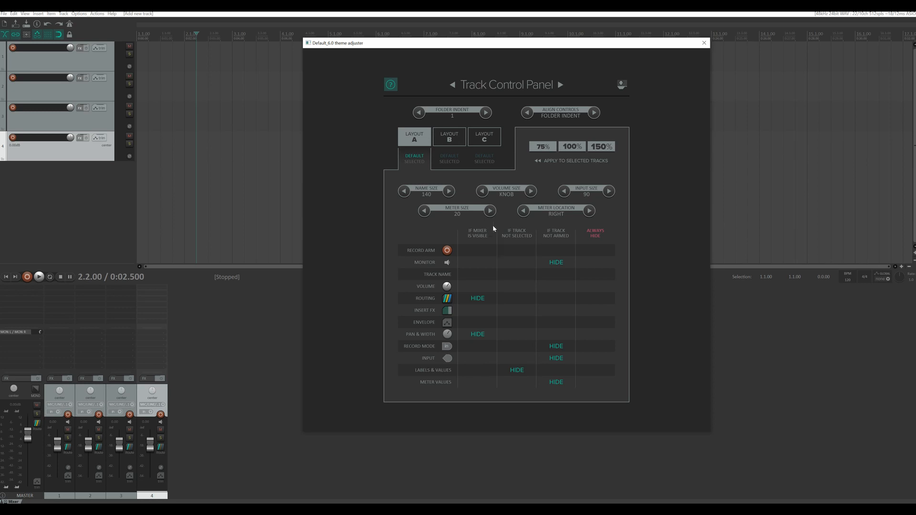
- Try hiding record arm on unselected tracks, select different tracks to test it, and remove the hide rule
{"action": "left_click", "coordinate": [512, 253]}
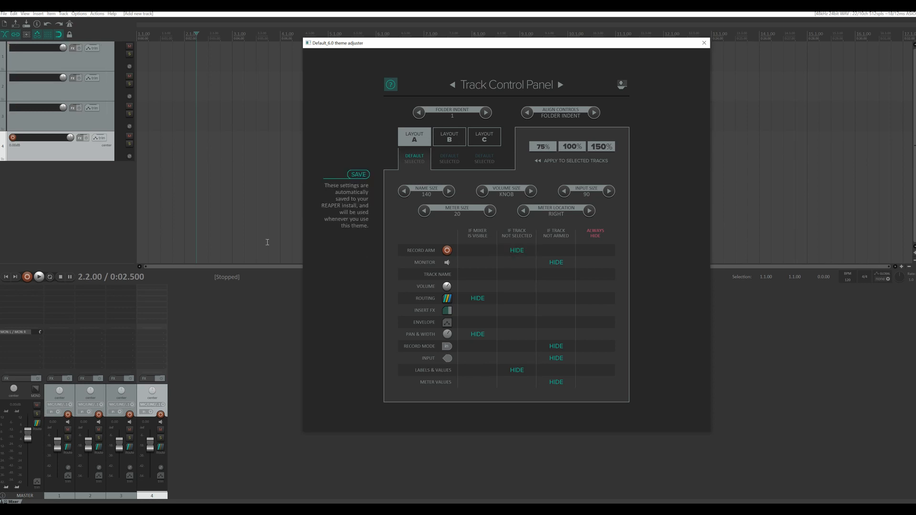
{"action": "left_click", "coordinate": [100, 121]}
{"action": "left_click", "coordinate": [104, 84]}
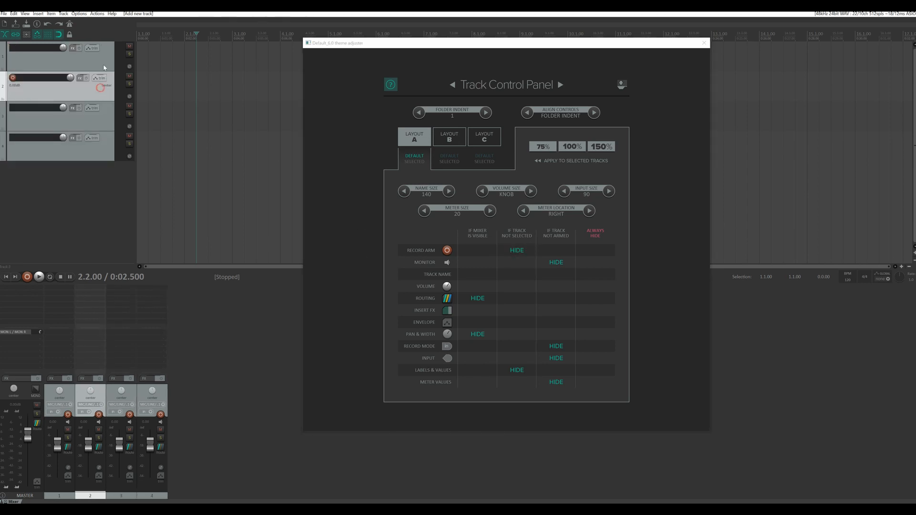
{"action": "left_click", "coordinate": [105, 61]}
{"action": "left_click", "coordinate": [105, 92]}
{"action": "left_click", "coordinate": [101, 119]}
{"action": "left_click", "coordinate": [101, 146]}
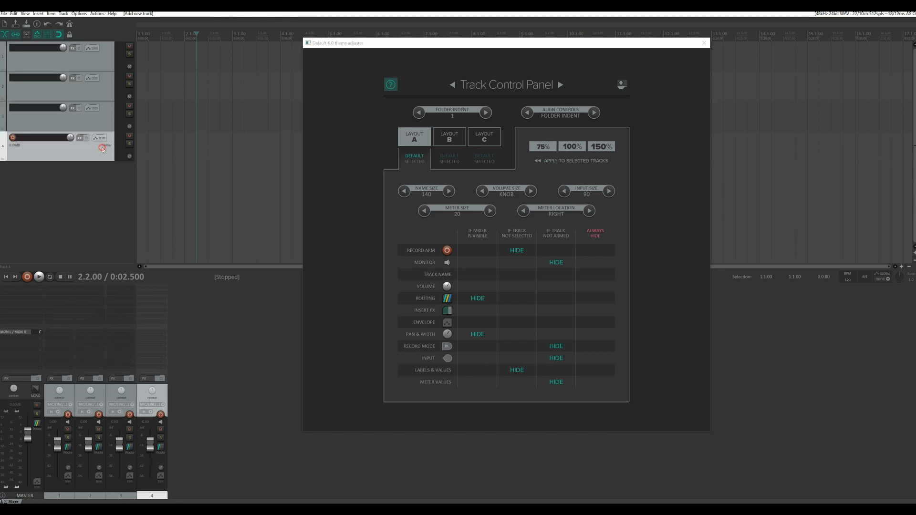
{"action": "left_click", "coordinate": [520, 251]}
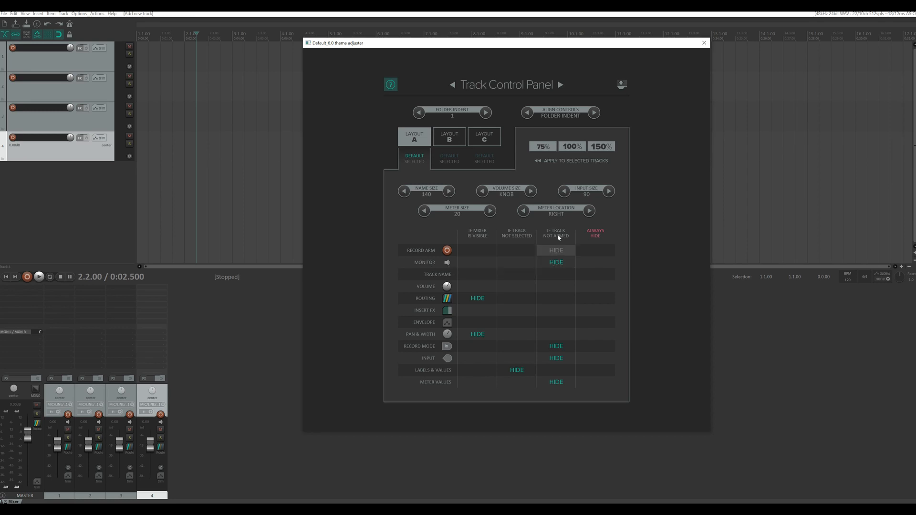
- Arm track 1 for recording to reveal its armed-only controls, and disarm it again
{"action": "left_click", "coordinate": [13, 47]}
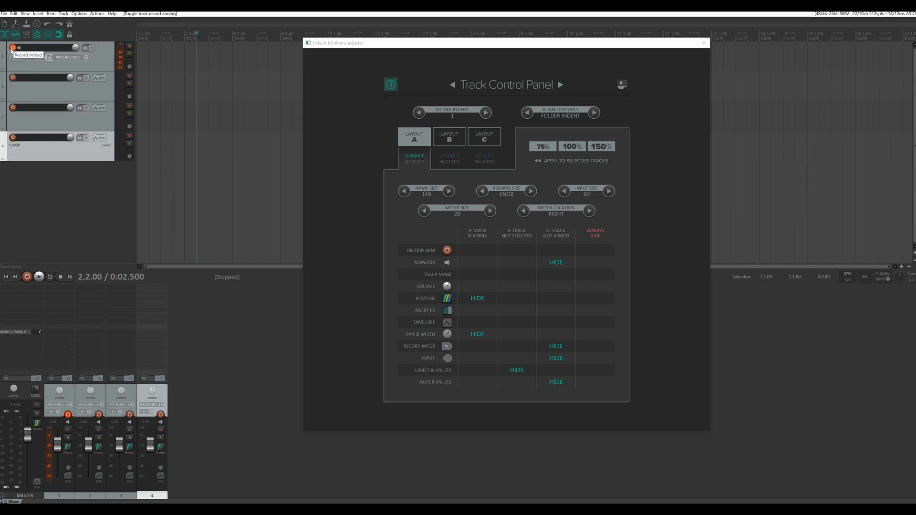
{"action": "left_click", "coordinate": [13, 48]}
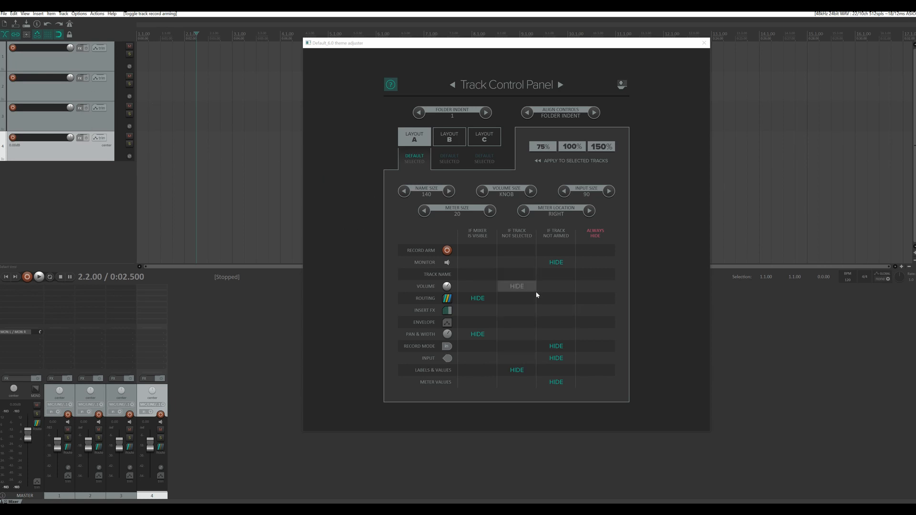
- Try track name sizes of 20 and 140 in layout A, and set the name size to 80
{"action": "left_click", "coordinate": [405, 192]}
{"action": "left_click", "coordinate": [405, 192]}
{"action": "left_click", "coordinate": [405, 192]}
{"action": "left_click", "coordinate": [405, 191]}
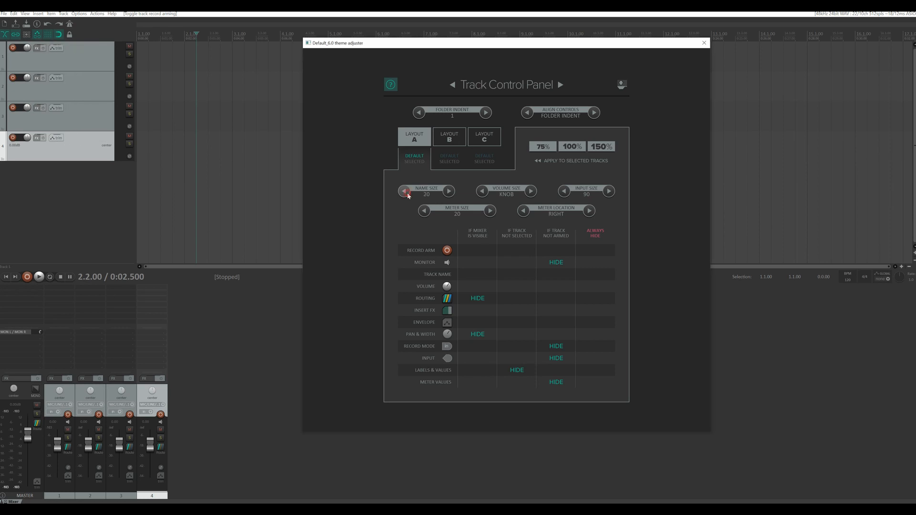
{"action": "left_click", "coordinate": [449, 192]}
{"action": "left_click", "coordinate": [449, 192]}
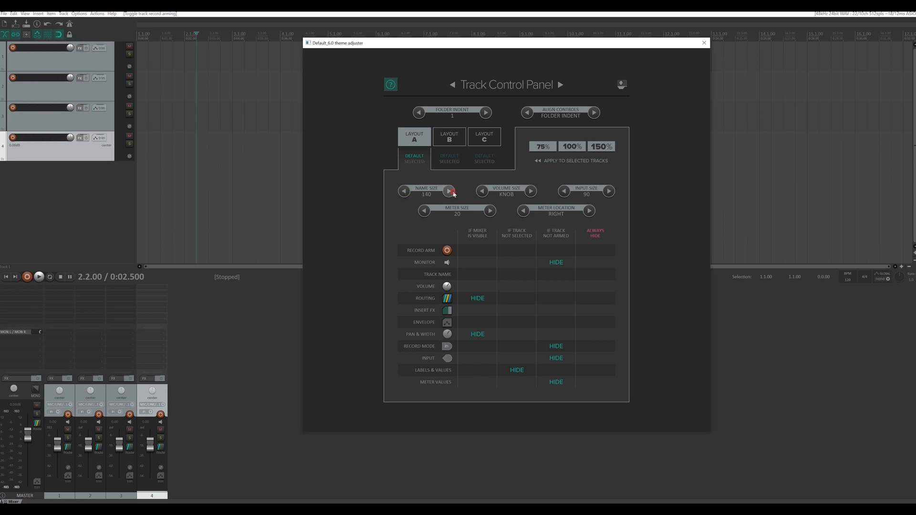
{"action": "left_click", "coordinate": [405, 192]}
{"action": "left_click", "coordinate": [404, 192]}
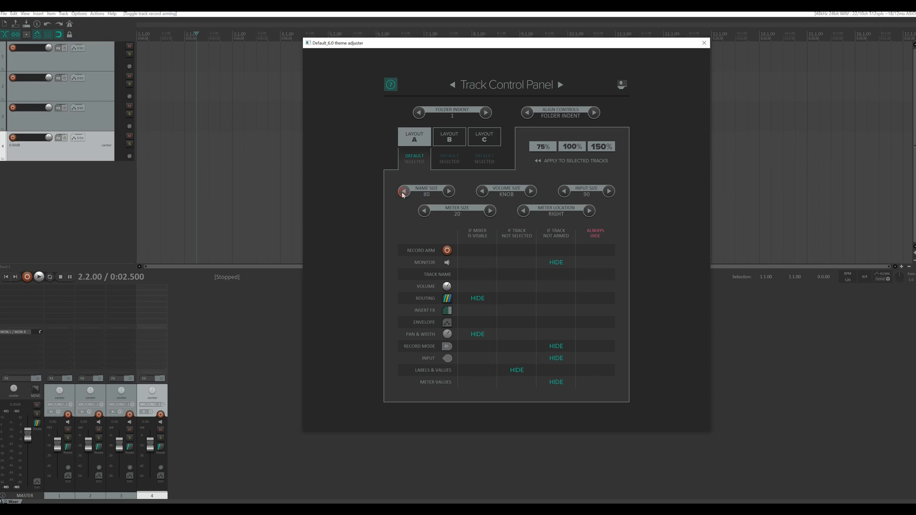
- Try the track volume control as a fader up to size 160 and return its size to Knob
{"action": "left_click", "coordinate": [531, 192]}
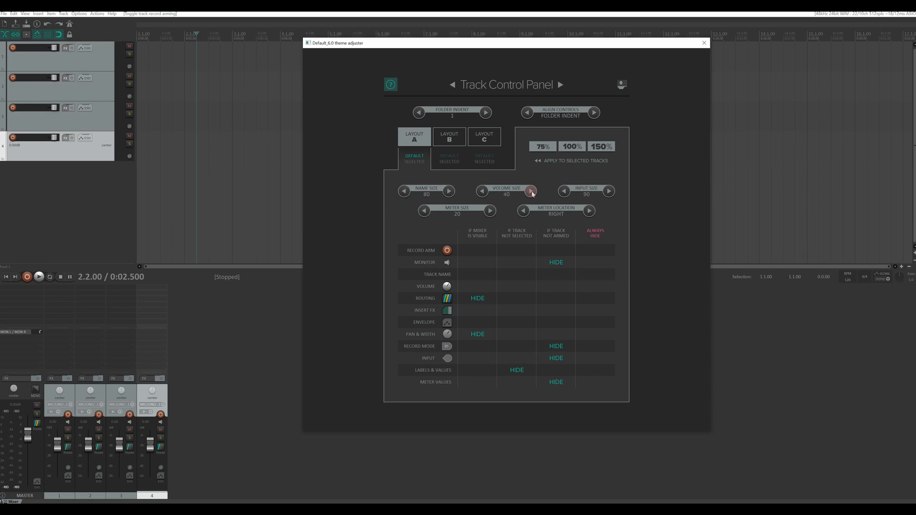
{"action": "left_click", "coordinate": [531, 191]}
{"action": "left_click", "coordinate": [531, 191]}
{"action": "left_click", "coordinate": [531, 191]}
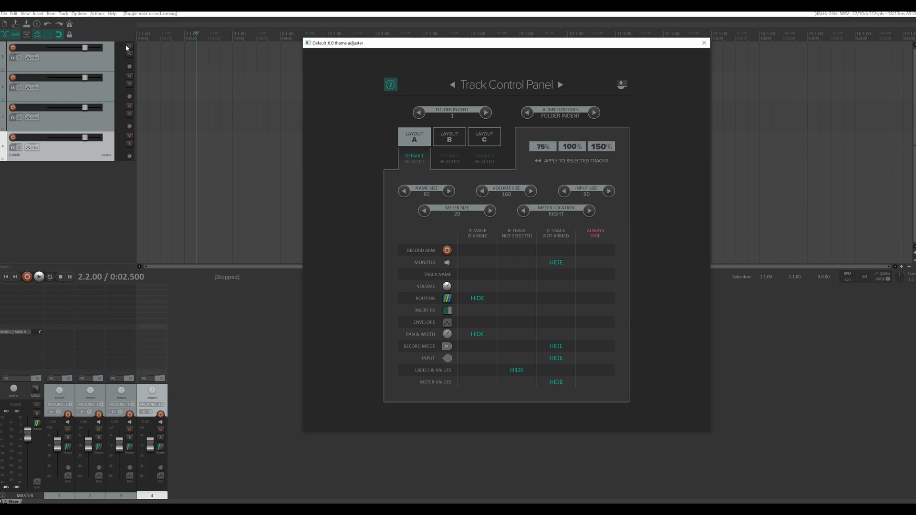
{"action": "left_click", "coordinate": [483, 192]}
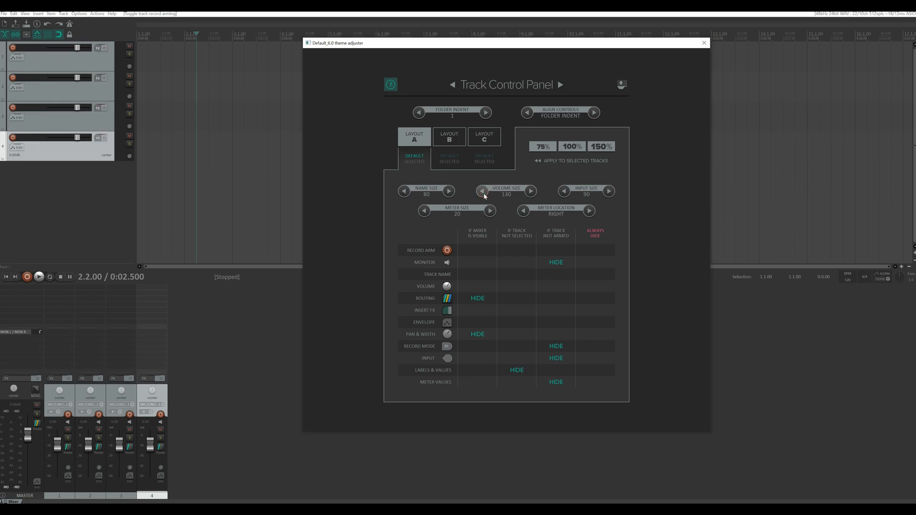
{"action": "left_click", "coordinate": [483, 192]}
{"action": "left_click", "coordinate": [483, 192]}
{"action": "left_click", "coordinate": [484, 192]}
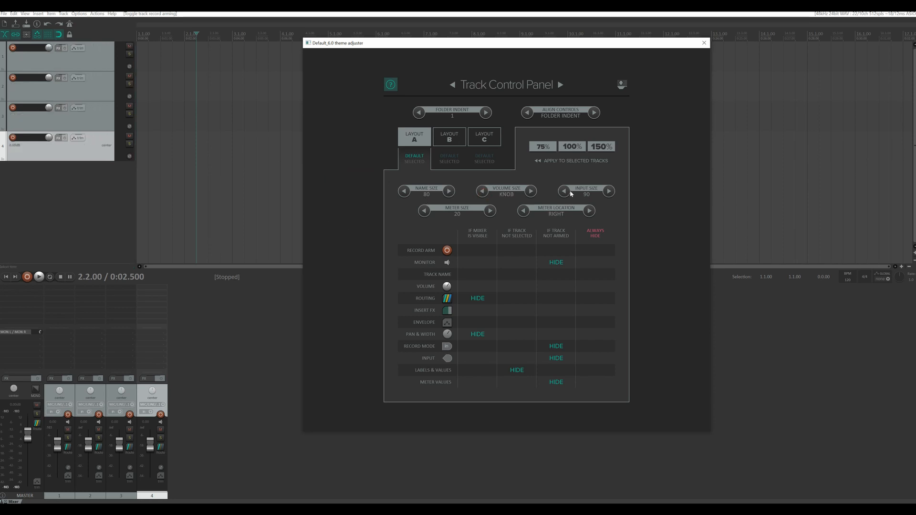
- Arm track 1 for recording and try different input sizes, including 40, finishing at 90
{"action": "left_click", "coordinate": [13, 47]}
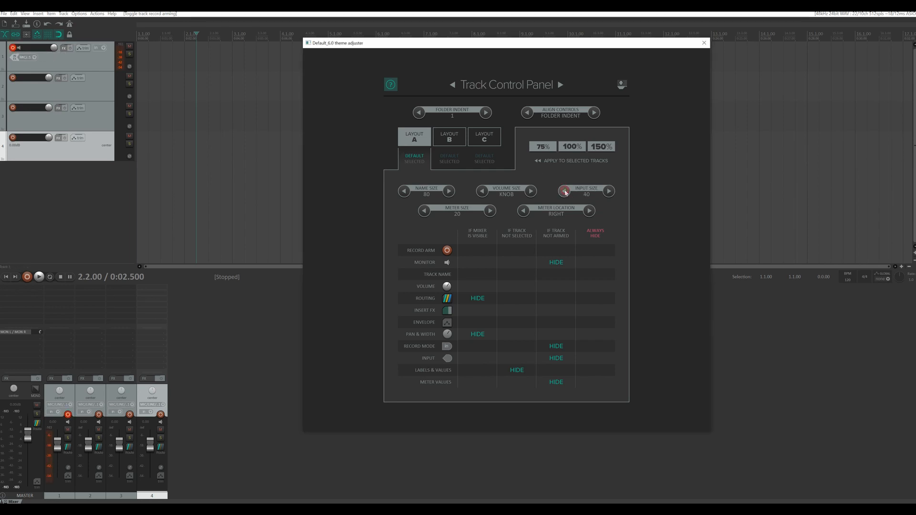
{"action": "left_click", "coordinate": [608, 192]}
{"action": "left_click", "coordinate": [609, 191]}
{"action": "left_click", "coordinate": [565, 191]}
{"action": "left_click", "coordinate": [565, 192]}
- Try a track meter size of 10 and enlarge the meter size to 160
{"action": "left_click", "coordinate": [425, 211]}
{"action": "left_click", "coordinate": [490, 211]}
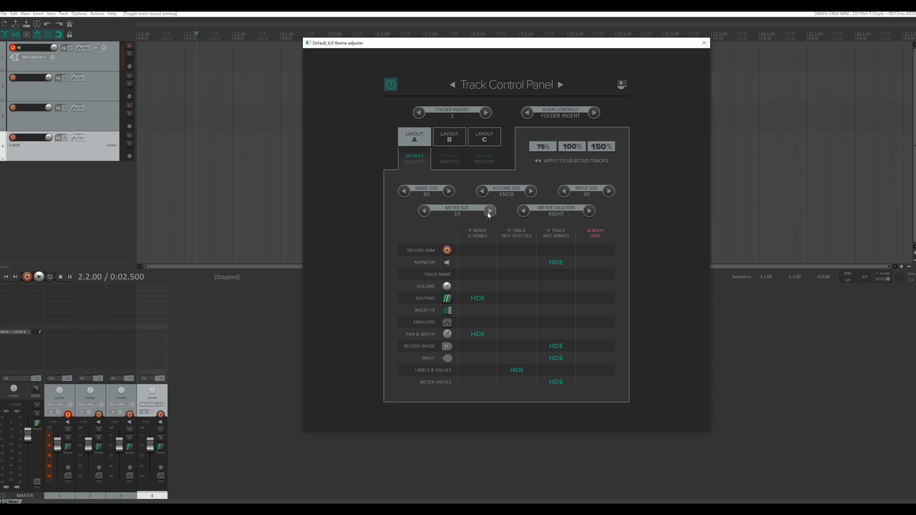
{"action": "left_click", "coordinate": [490, 211]}
{"action": "left_click", "coordinate": [490, 211]}
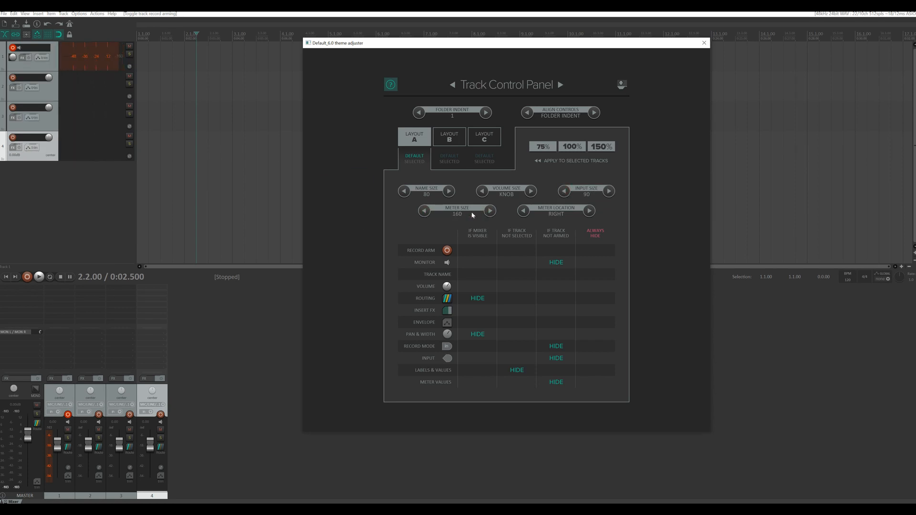
- Set the track meter size in layout A to 10
{"action": "left_click", "coordinate": [430, 211]}
{"action": "left_click", "coordinate": [430, 211]}
{"action": "left_click", "coordinate": [430, 211]}
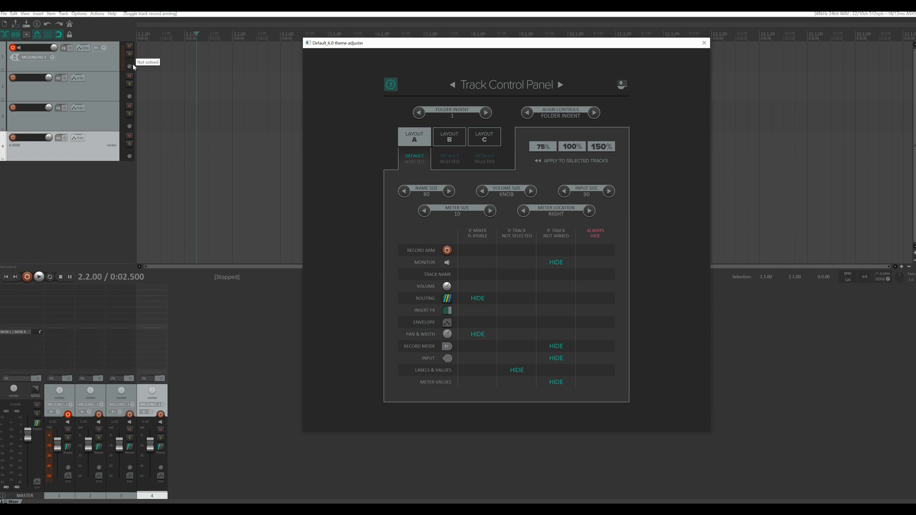
- Try the Left meter location for layout A and return it to Right
{"action": "left_click", "coordinate": [524, 211]}
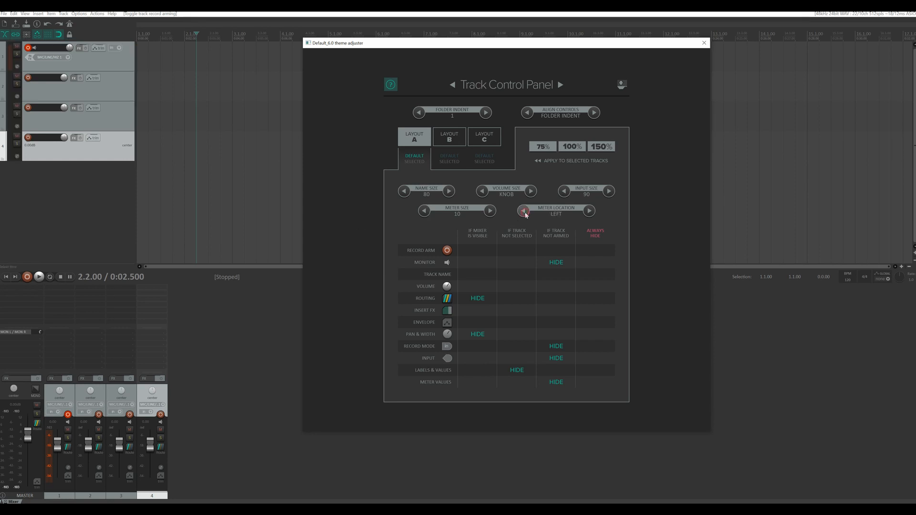
{"action": "left_click", "coordinate": [550, 214]}
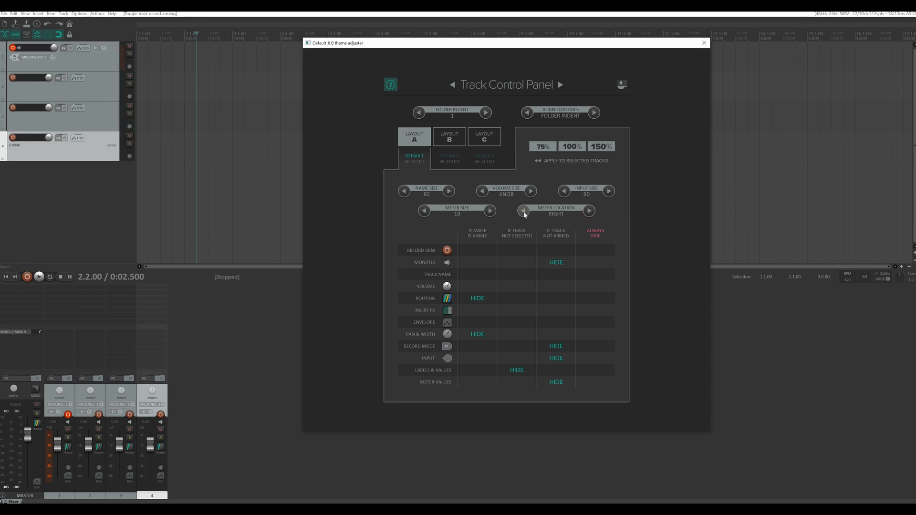
{"action": "left_click", "coordinate": [524, 211]}
{"action": "left_click", "coordinate": [589, 211]}
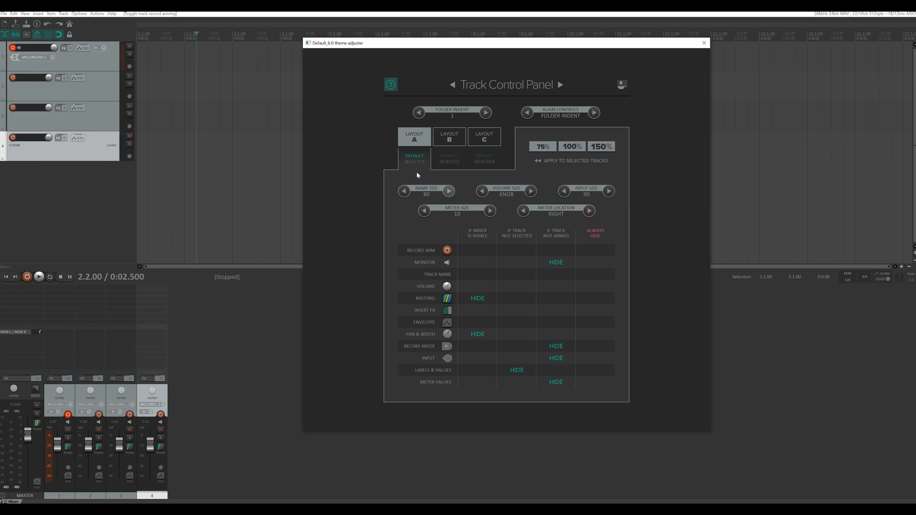
- Compare the track panel settings of layouts A, B and C, finishing on layout B
{"action": "left_click", "coordinate": [442, 138]}
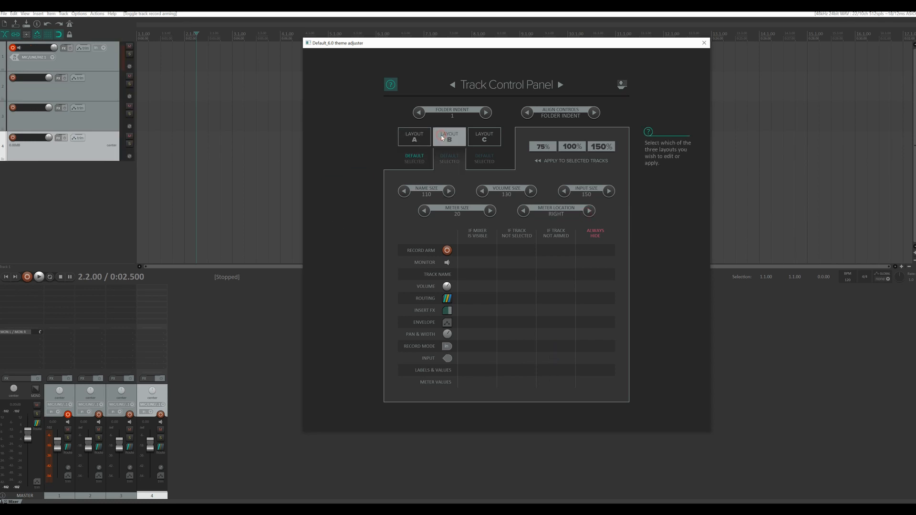
{"action": "left_click", "coordinate": [483, 140]}
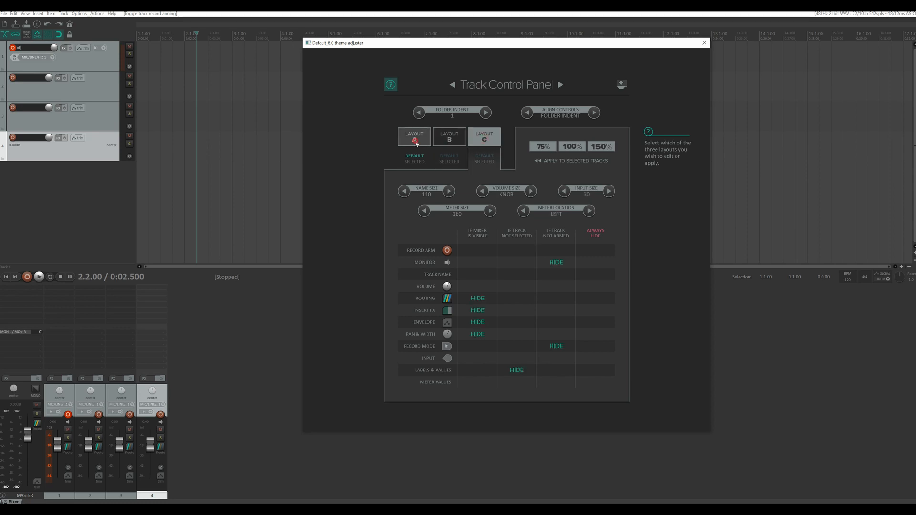
{"action": "left_click", "coordinate": [415, 142]}
{"action": "left_click", "coordinate": [449, 138]}
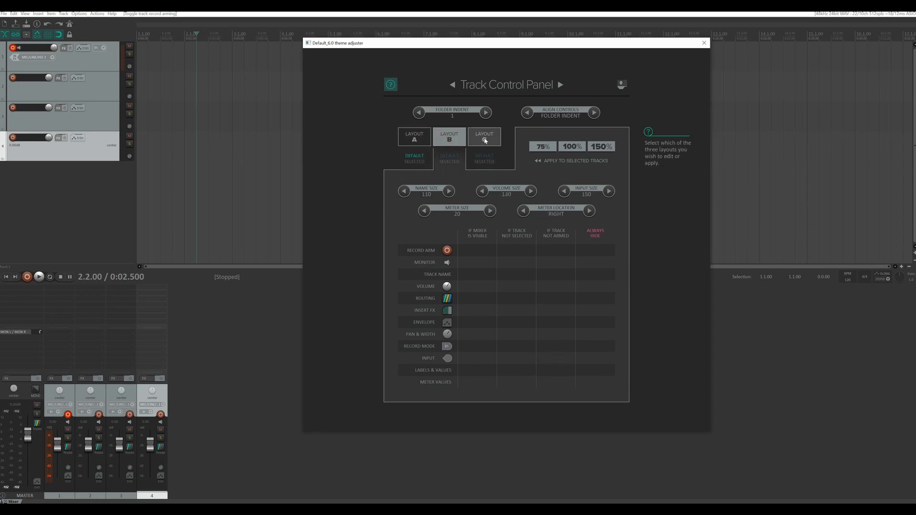
{"action": "left_click", "coordinate": [484, 140]}
{"action": "left_click", "coordinate": [415, 138]}
{"action": "left_click", "coordinate": [446, 139]}
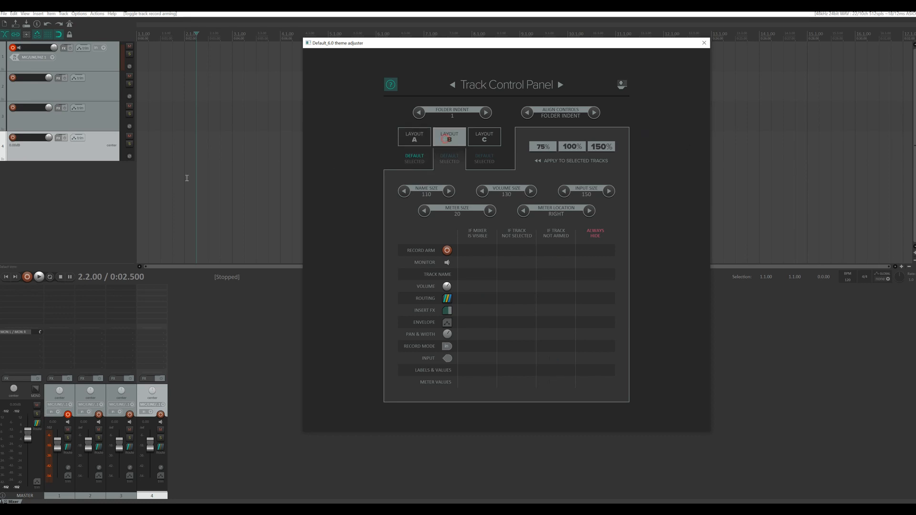
- Add a fifth track and set the default Track Panel layout to A (DPI-translated to 150%_A) in Screensets/Layouts
{"action": "double_click", "coordinate": [113, 186]}
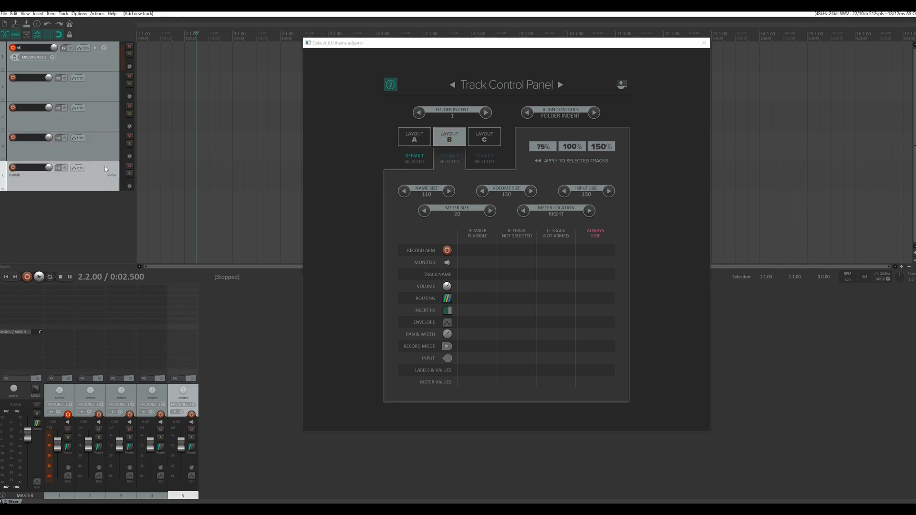
{"action": "key", "text": "ctrl+e"}
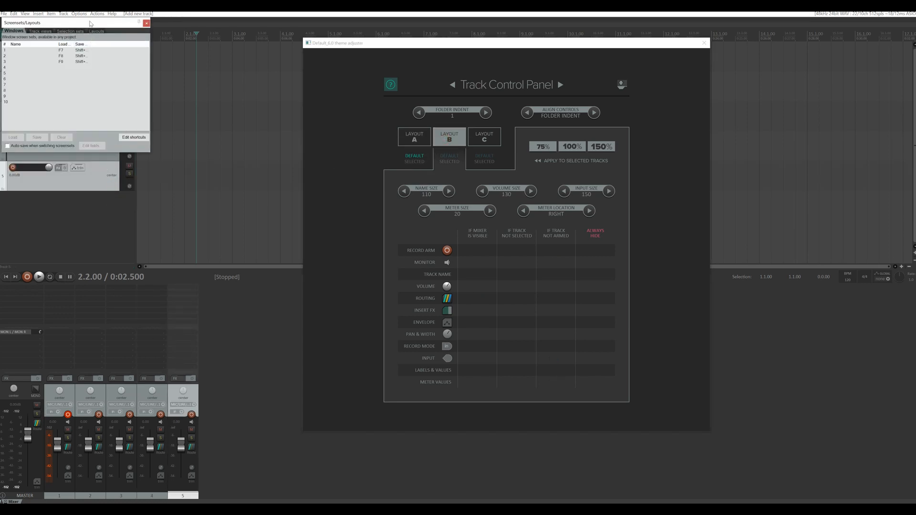
{"action": "left_click_drag", "start_coordinate": [91, 24], "coordinate": [218, 48]}
{"action": "left_click", "coordinate": [224, 55]}
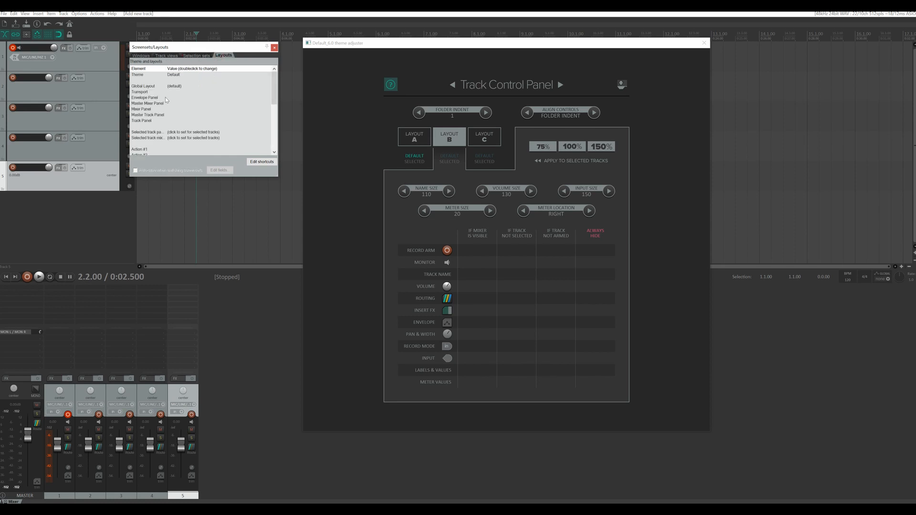
{"action": "double_click", "coordinate": [173, 121]}
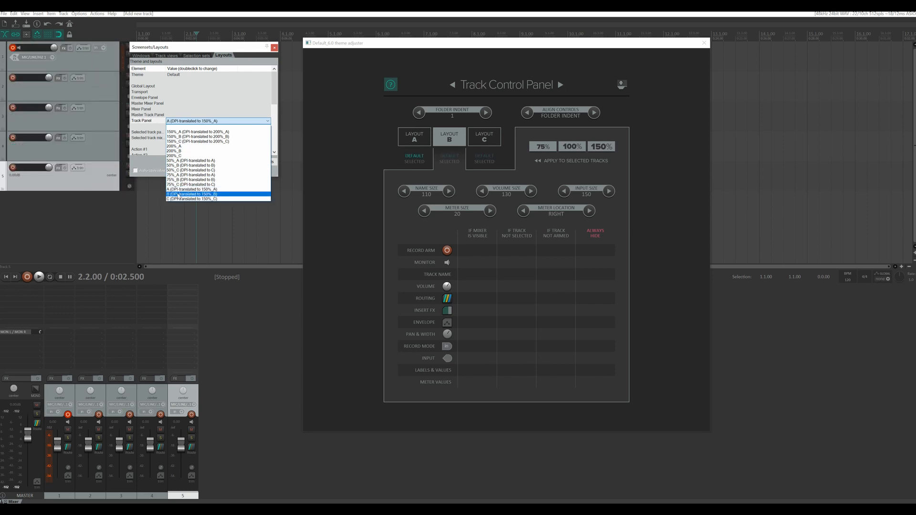
{"action": "left_click", "coordinate": [179, 190]}
- Apply track panel layout B (DPI-translated to 150%_B) to track 5 and close the Screensets/Layouts window
{"action": "right_click", "coordinate": [100, 176]}
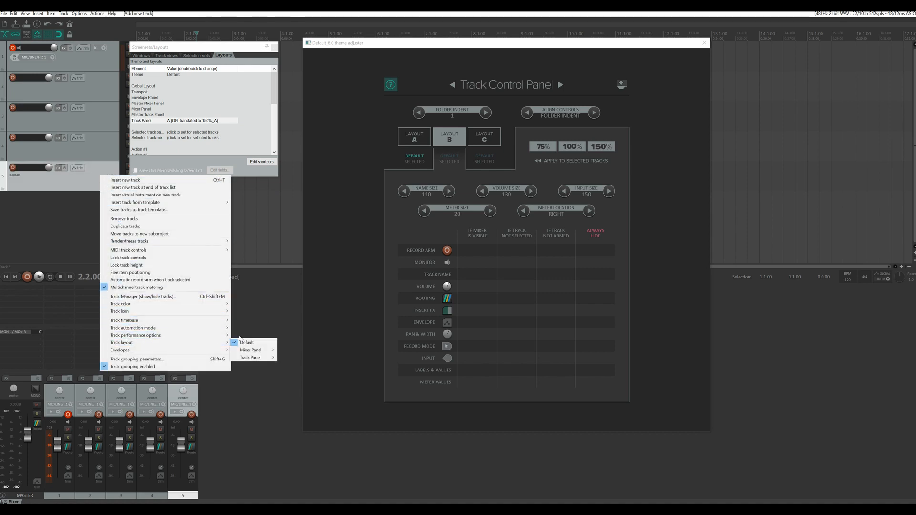
{"action": "mouse_move", "coordinate": [222, 343]}
{"action": "mouse_move", "coordinate": [252, 359]}
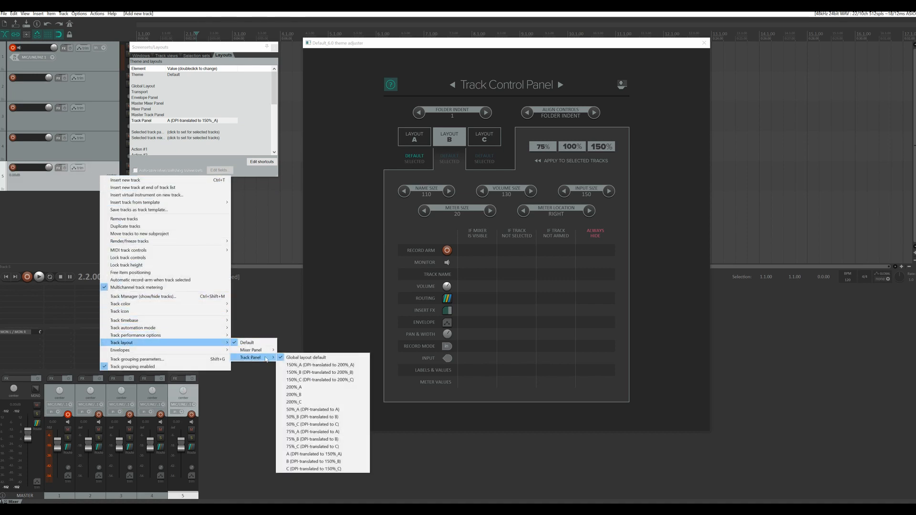
{"action": "left_click", "coordinate": [293, 461]}
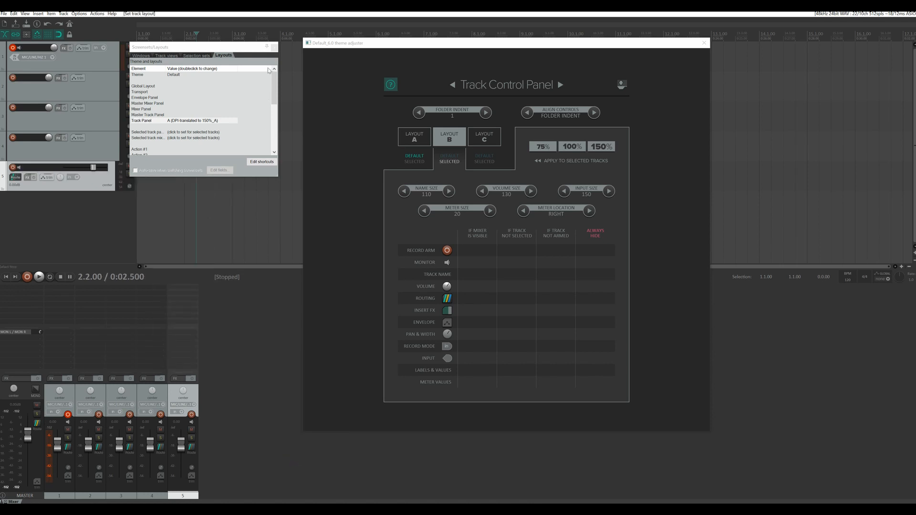
{"action": "left_click", "coordinate": [274, 47]}
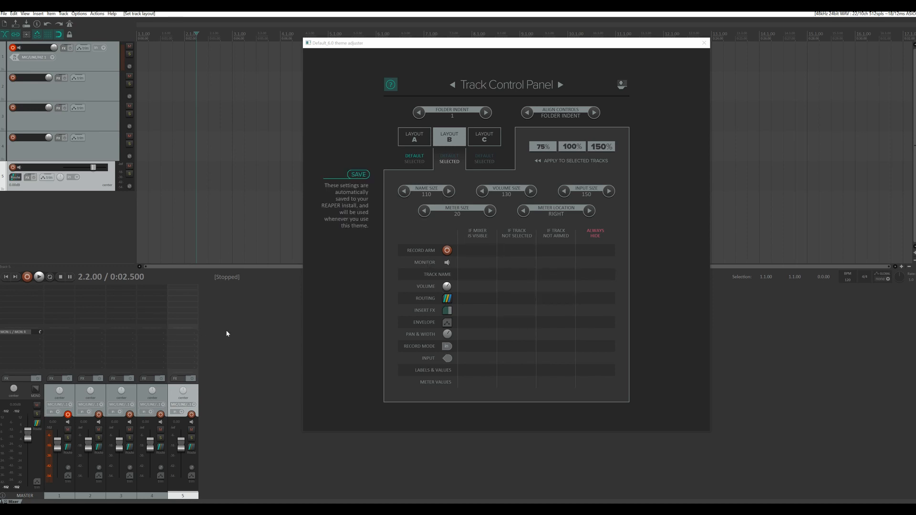
- Try layout B on the selected track 5 at 75% and 150% scale, finishing at 100%
{"action": "left_click", "coordinate": [545, 151]}
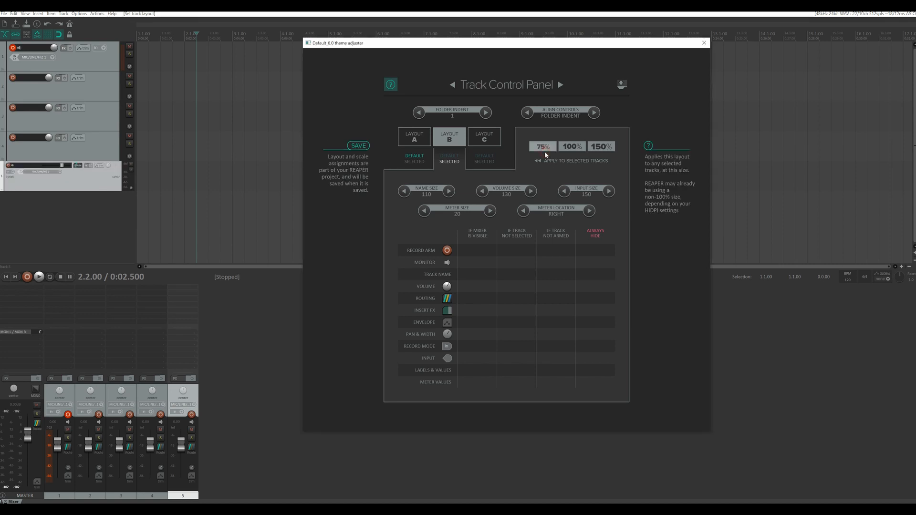
{"action": "left_click", "coordinate": [575, 155]}
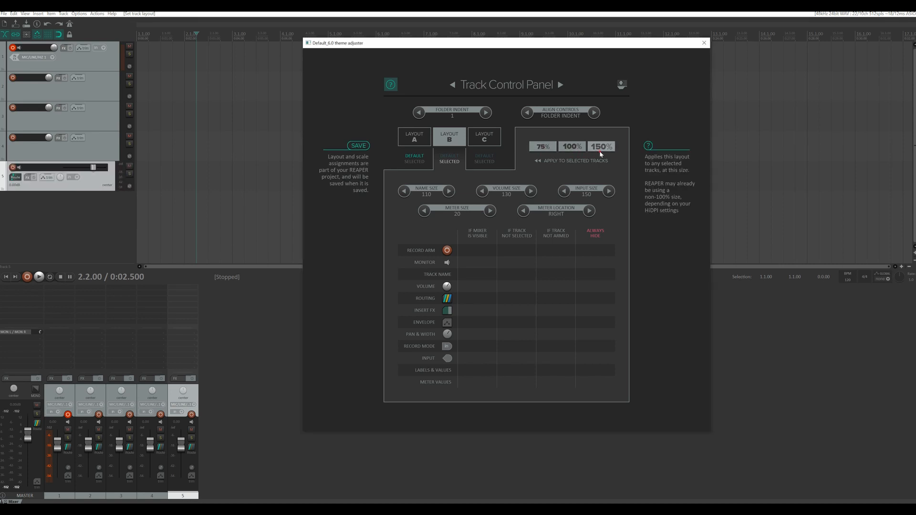
{"action": "left_click", "coordinate": [600, 151]}
{"action": "left_click", "coordinate": [574, 151]}
{"action": "left_click", "coordinate": [543, 148]}
{"action": "left_click", "coordinate": [573, 148]}
{"action": "left_click", "coordinate": [597, 151]}
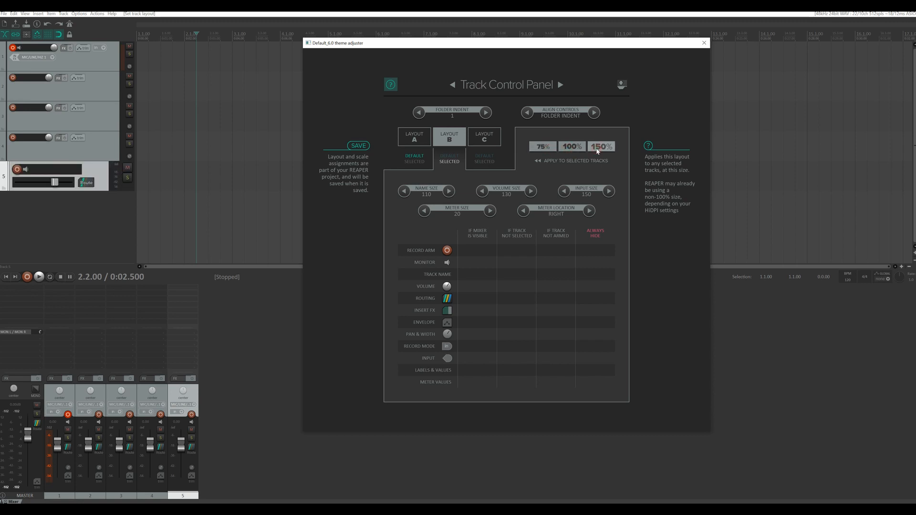
{"action": "left_click", "coordinate": [571, 151]}
{"action": "left_click", "coordinate": [548, 150]}
{"action": "left_click", "coordinate": [559, 150]}
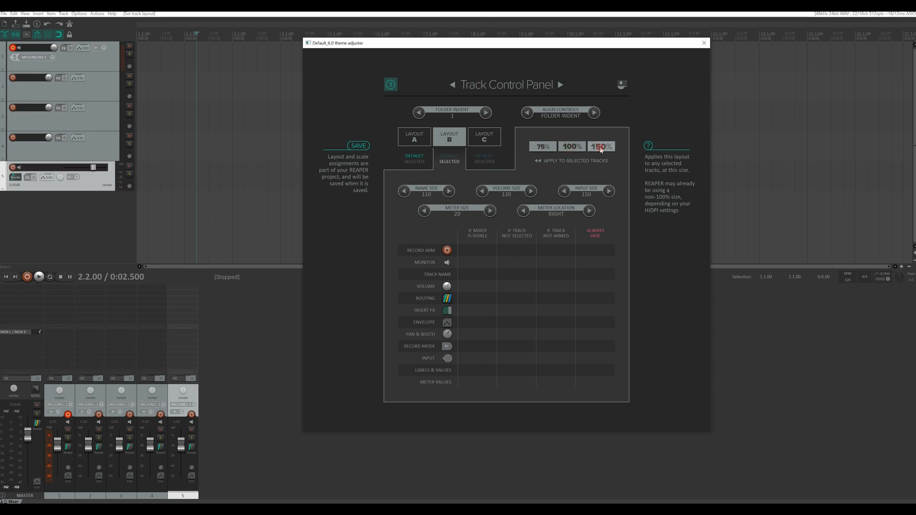
{"action": "left_click", "coordinate": [553, 151]}
{"action": "left_click", "coordinate": [558, 151]}
{"action": "left_click", "coordinate": [557, 151]}
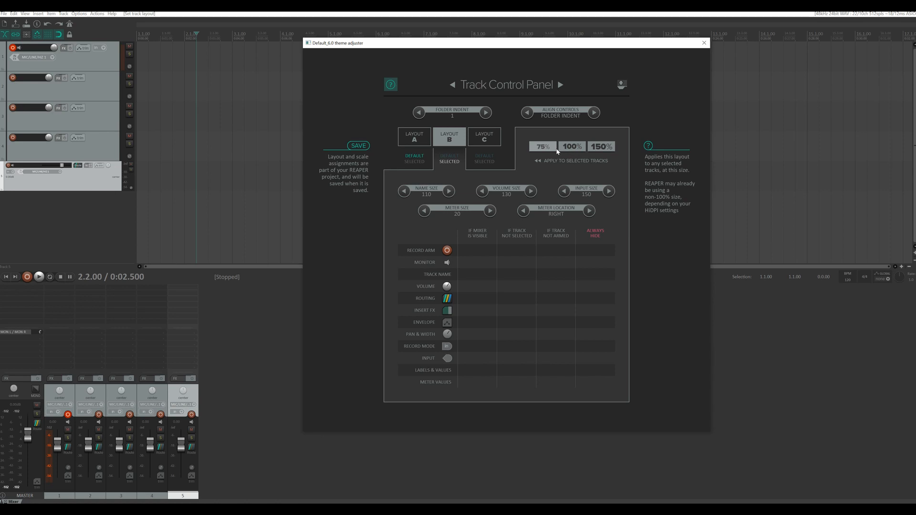
{"action": "left_click", "coordinate": [557, 151]}
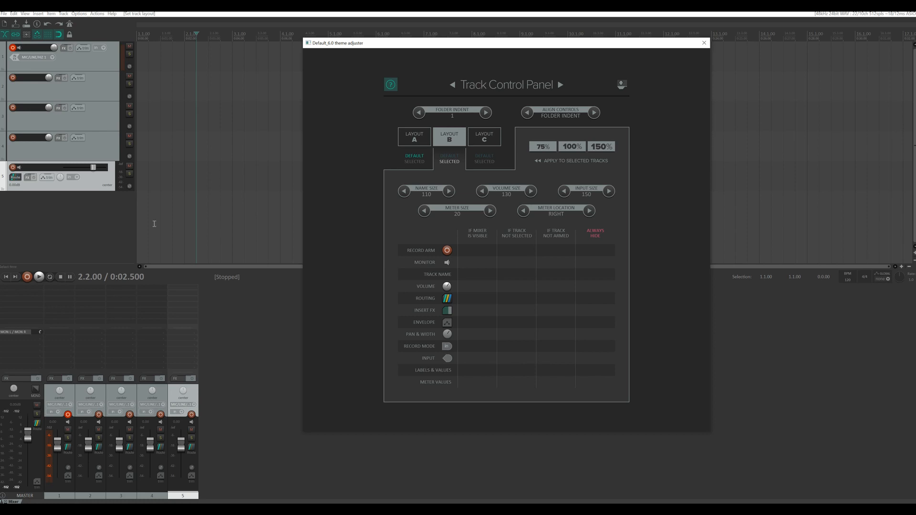
- Add a sixth track, nest it as a child of track 5, and toggle the folder's compact state
{"action": "double_click", "coordinate": [99, 214]}
{"action": "left_click_drag", "start_coordinate": [90, 205], "coordinate": [1, 199]}
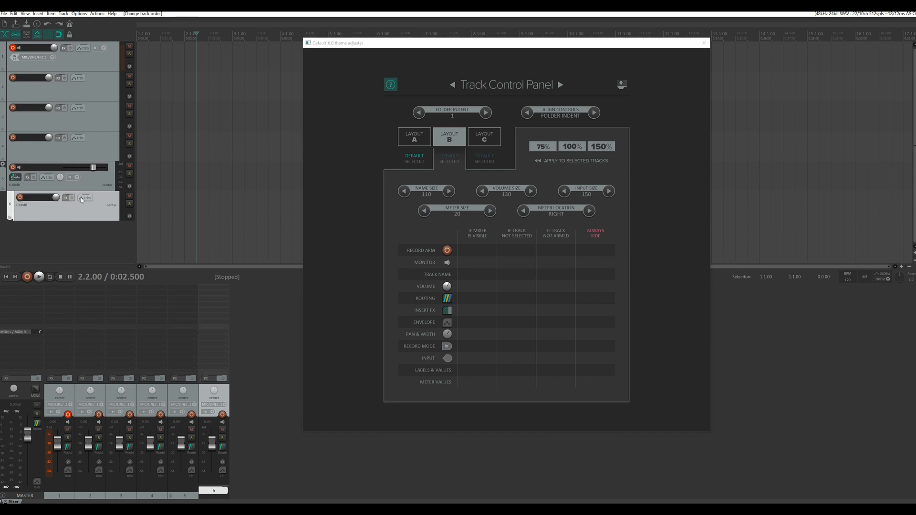
{"action": "left_click", "coordinate": [3, 165]}
{"action": "left_click", "coordinate": [4, 165]}
- Try folder indents of 1/2, 1/8 and 1, and set the folder indent to 1/4
{"action": "left_click", "coordinate": [424, 112]}
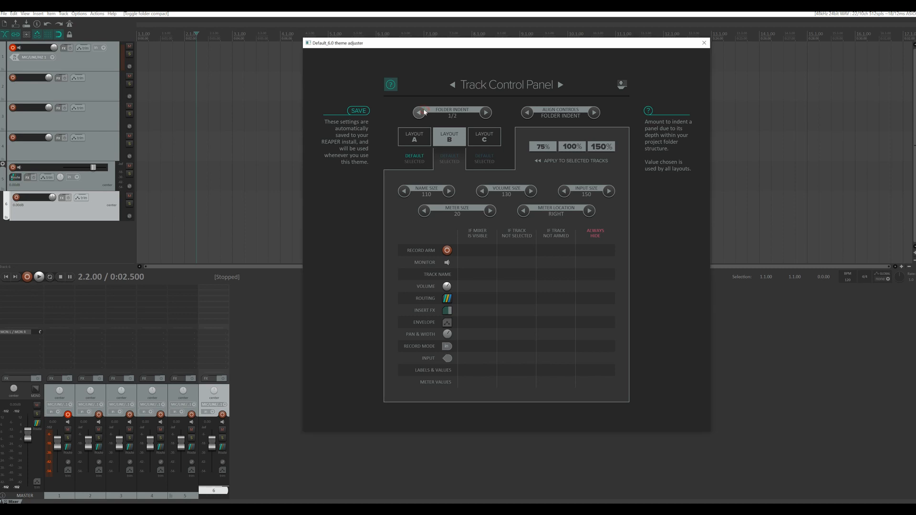
{"action": "left_click", "coordinate": [422, 112]}
{"action": "left_click", "coordinate": [420, 112]}
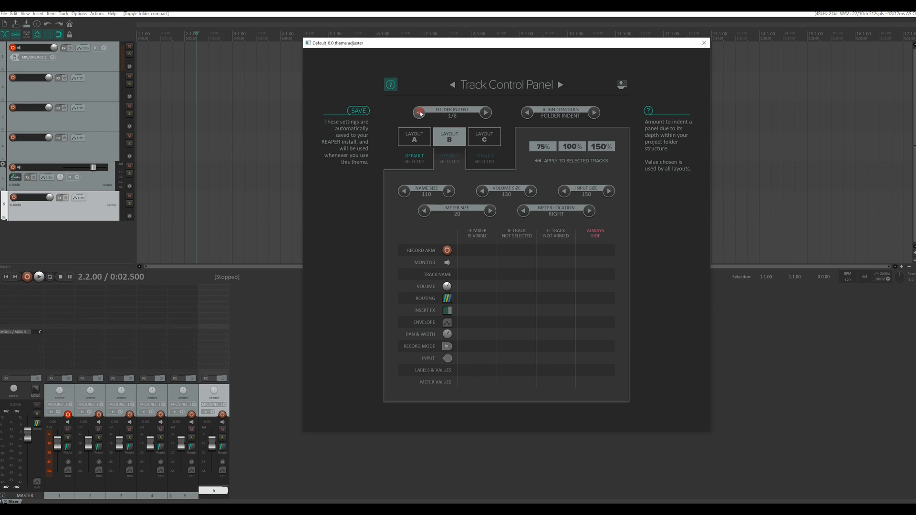
{"action": "left_click", "coordinate": [421, 113]}
{"action": "left_click", "coordinate": [485, 115]}
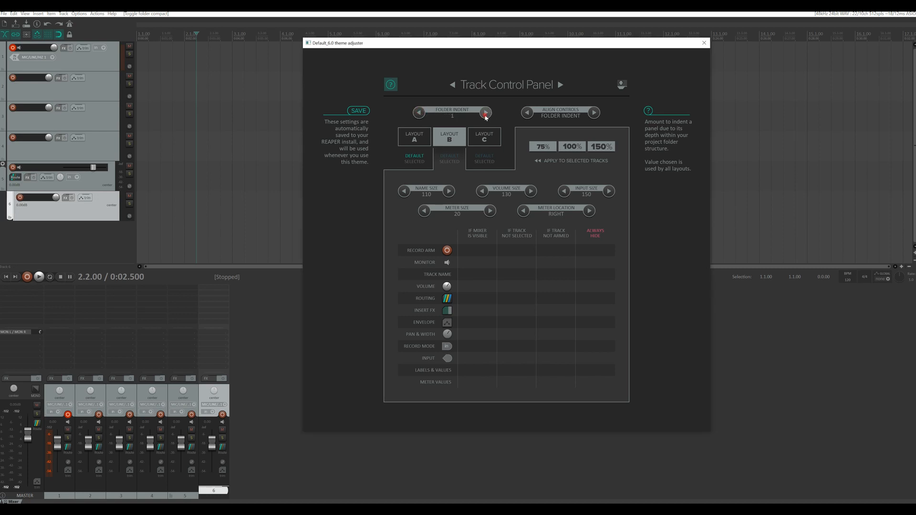
{"action": "left_click", "coordinate": [421, 113]}
{"action": "left_click", "coordinate": [421, 113]}
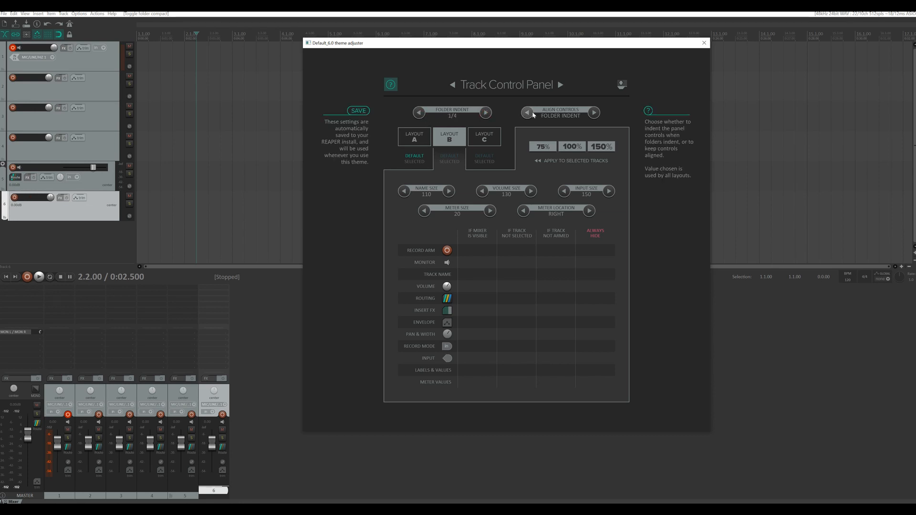
- Add a seventh track, nest it under track 6, and set the folder indent to 1/2
{"action": "double_click", "coordinate": [54, 244]}
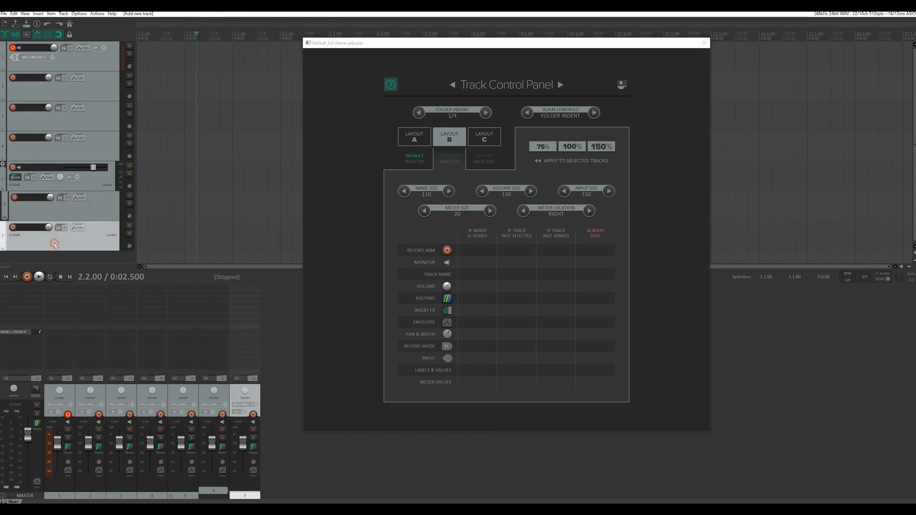
{"action": "left_click_drag", "start_coordinate": [67, 240], "coordinate": [73, 217]}
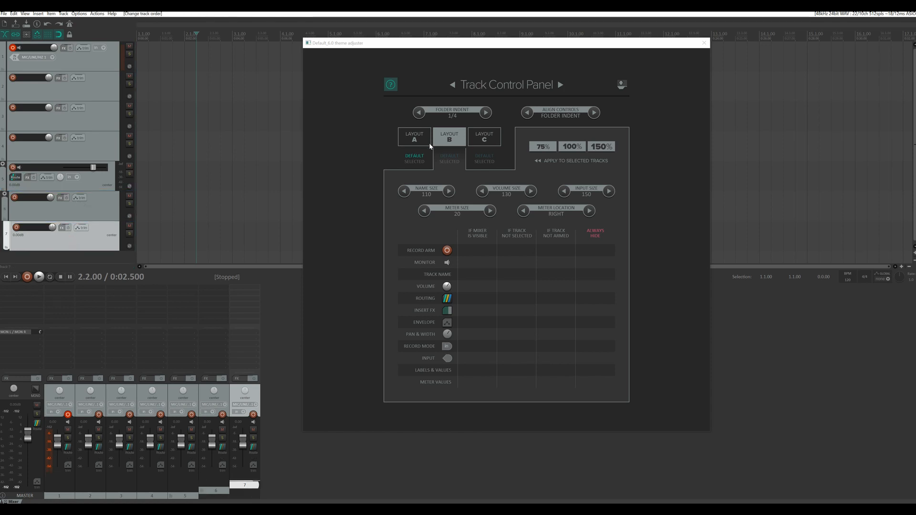
{"action": "left_click", "coordinate": [485, 113]}
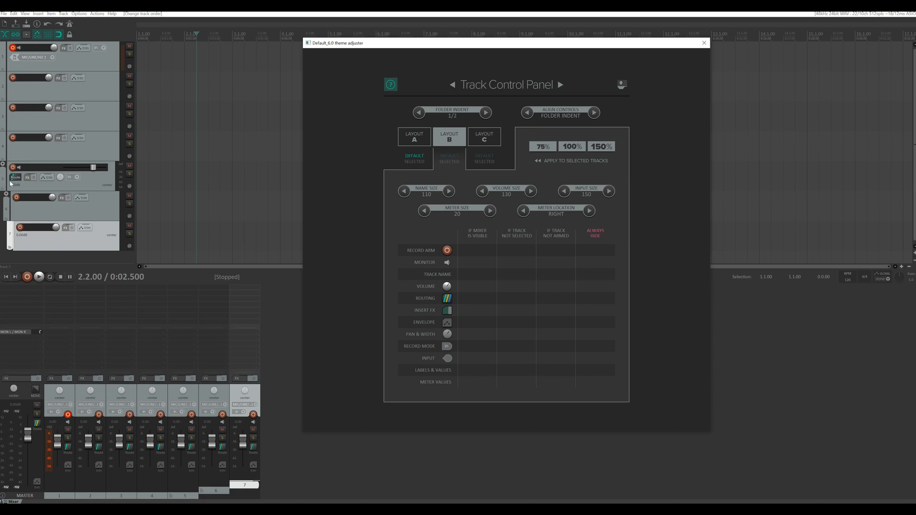
- Try the Aligned option for the track controls' alignment and return it to Folder Indent
{"action": "left_click", "coordinate": [526, 113]}
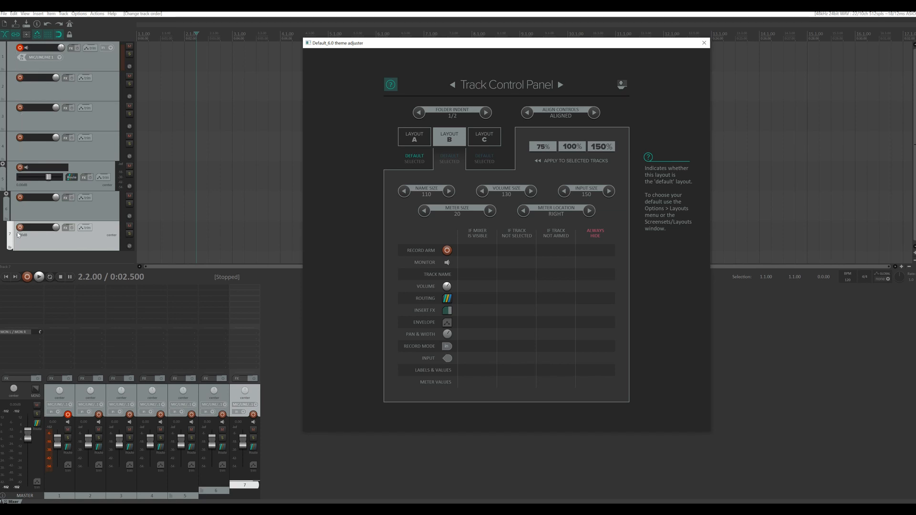
{"action": "left_click", "coordinate": [532, 116]}
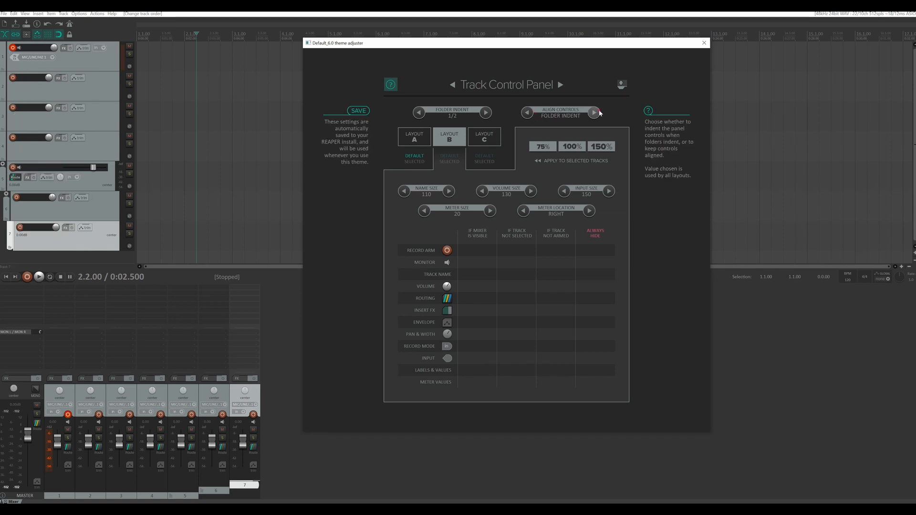
{"action": "left_click", "coordinate": [598, 113]}
{"action": "left_click", "coordinate": [528, 113]}
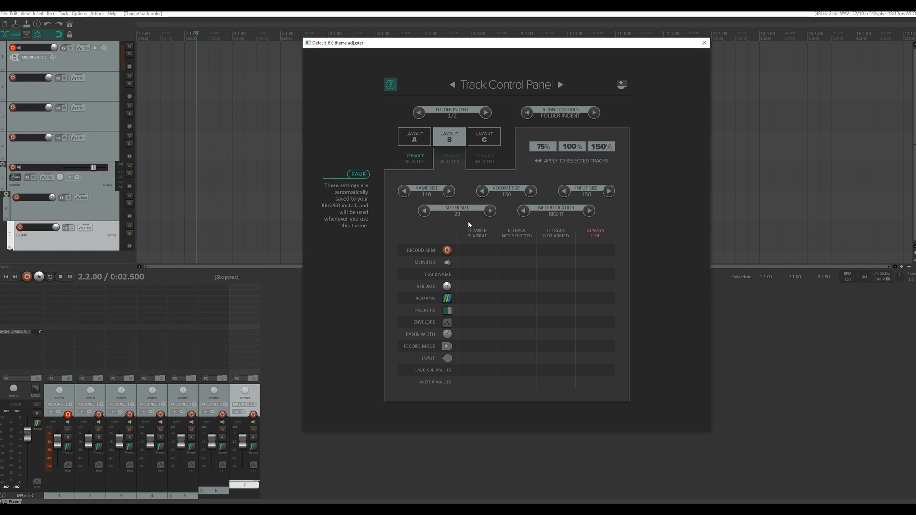
- Show the Mixer Control Panel settings in the theme adjuster and select track 1 in the mixer
{"action": "left_click", "coordinate": [561, 85]}
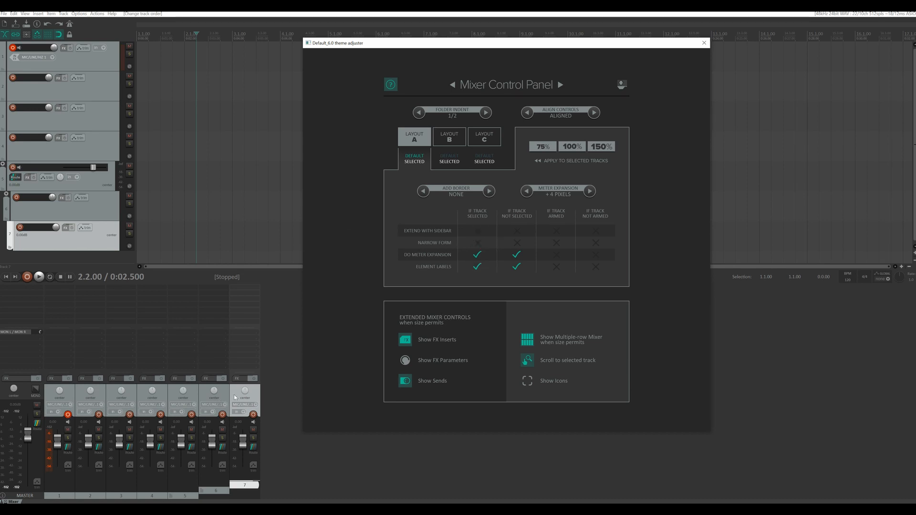
{"action": "left_click", "coordinate": [72, 397]}
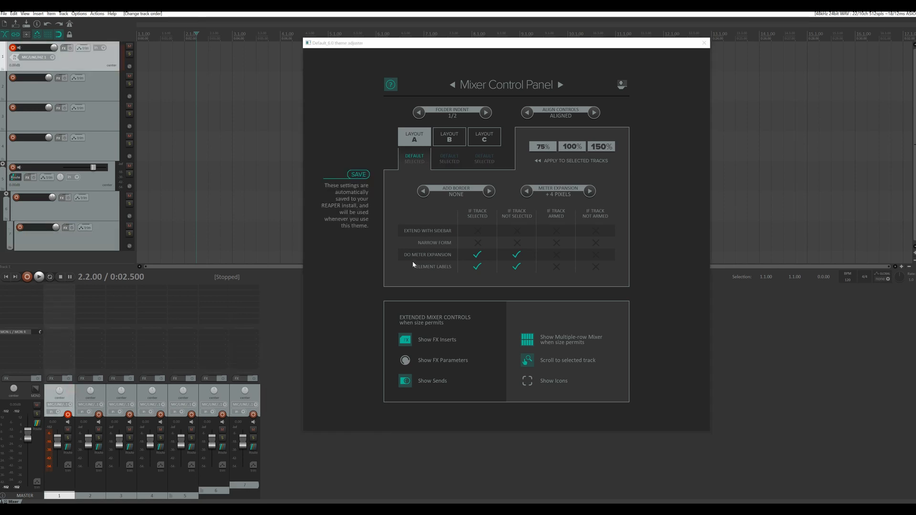
- Try Extend With Sidebar for selected tracks, checking it with tracks 2 and 1 selected, and turn it off again
{"action": "left_click", "coordinate": [474, 233]}
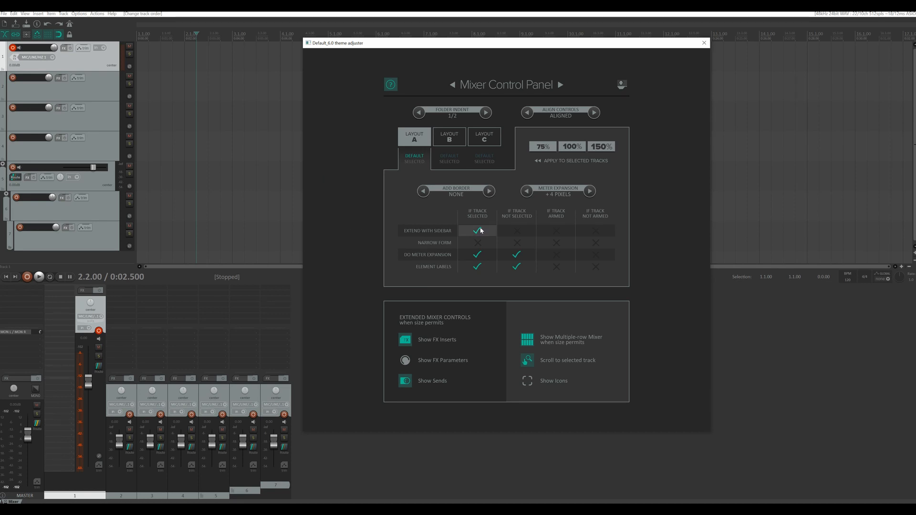
{"action": "left_click", "coordinate": [133, 402]}
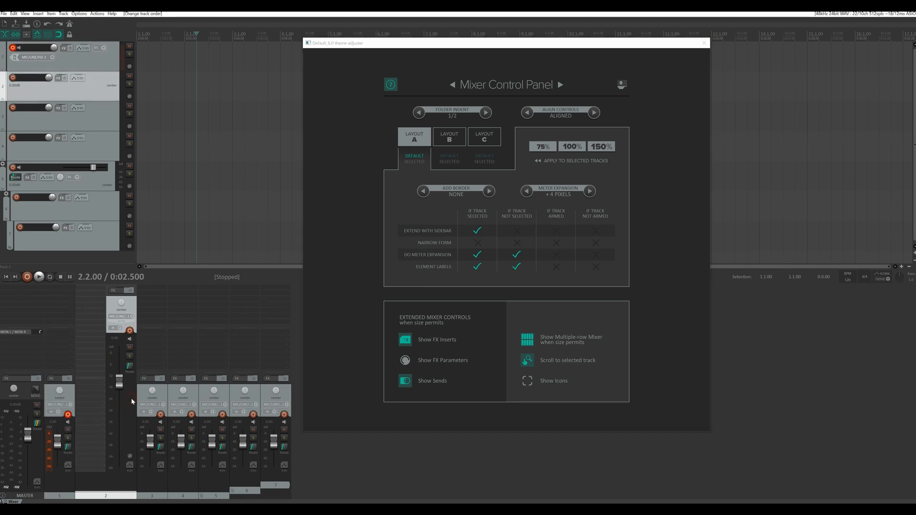
{"action": "left_click", "coordinate": [70, 397]}
{"action": "left_click", "coordinate": [477, 232]}
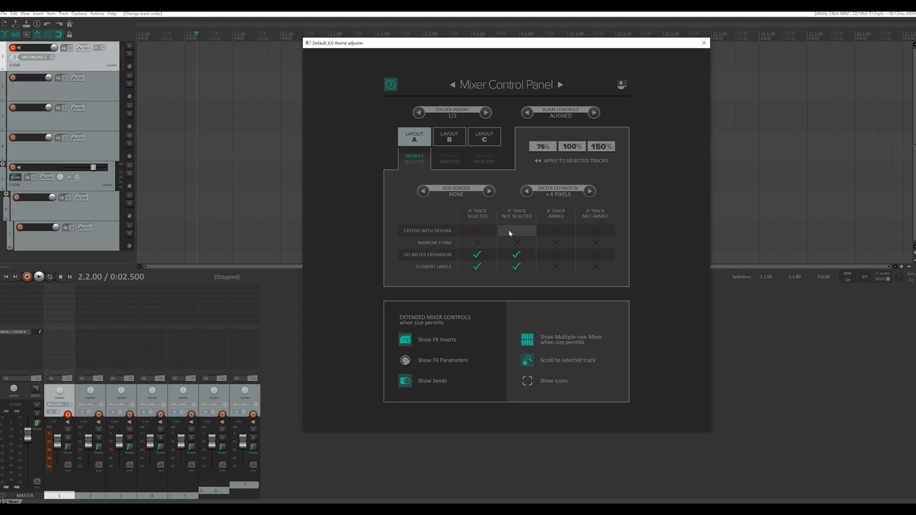
- Move the theme adjuster clear of the mixer and try Extend With Sidebar for unselected, armed and unarmed tracks, turning each off again
{"action": "left_click", "coordinate": [515, 232]}
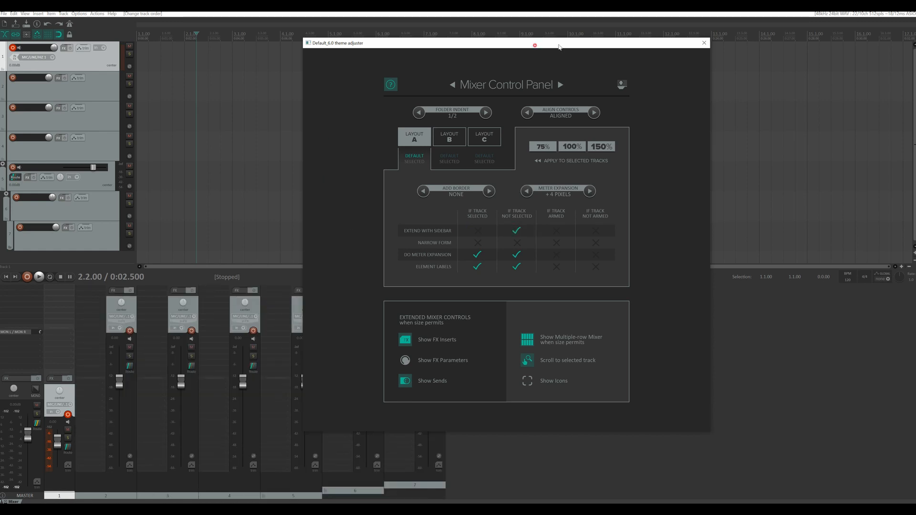
{"action": "left_click_drag", "start_coordinate": [560, 47], "coordinate": [694, 50]}
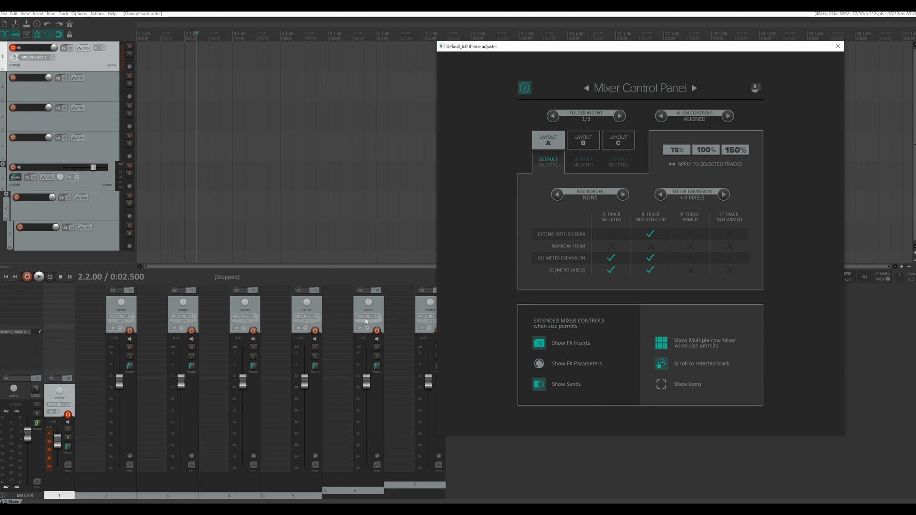
{"action": "left_click", "coordinate": [652, 236]}
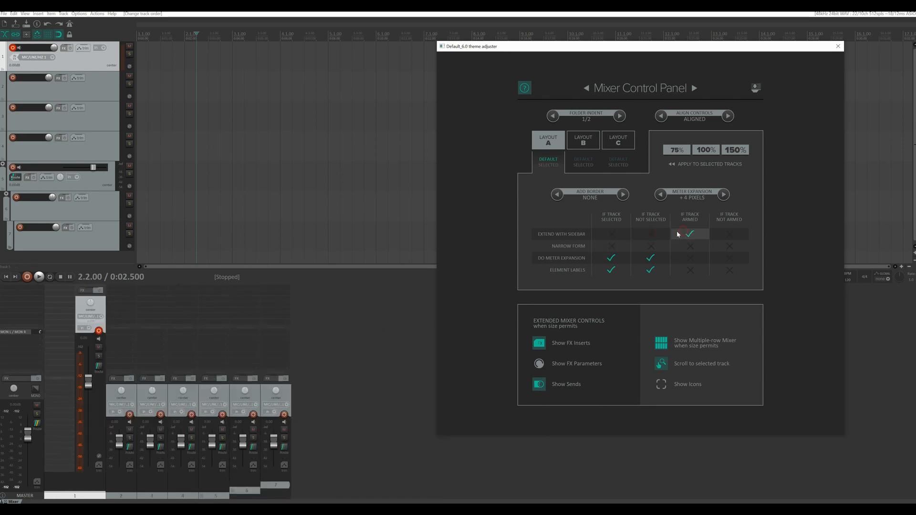
{"action": "left_click", "coordinate": [685, 237]}
{"action": "left_click", "coordinate": [721, 235]}
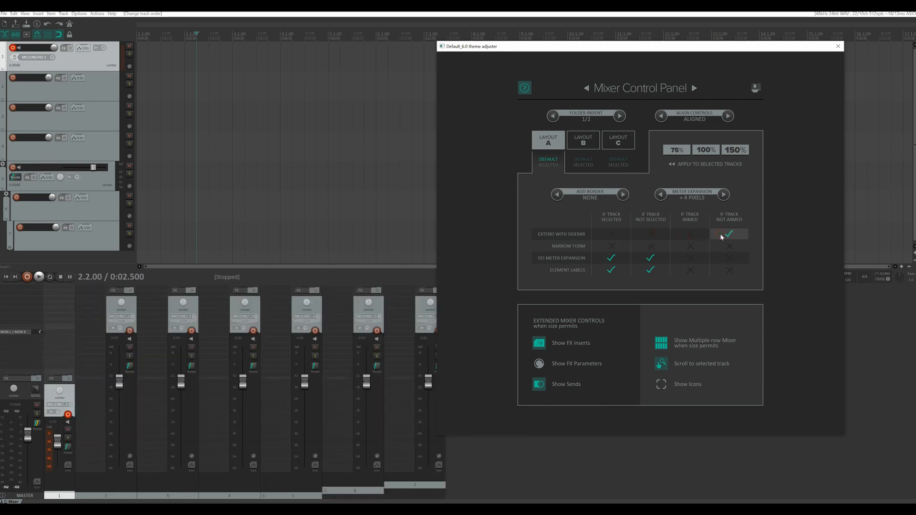
{"action": "left_click", "coordinate": [720, 233]}
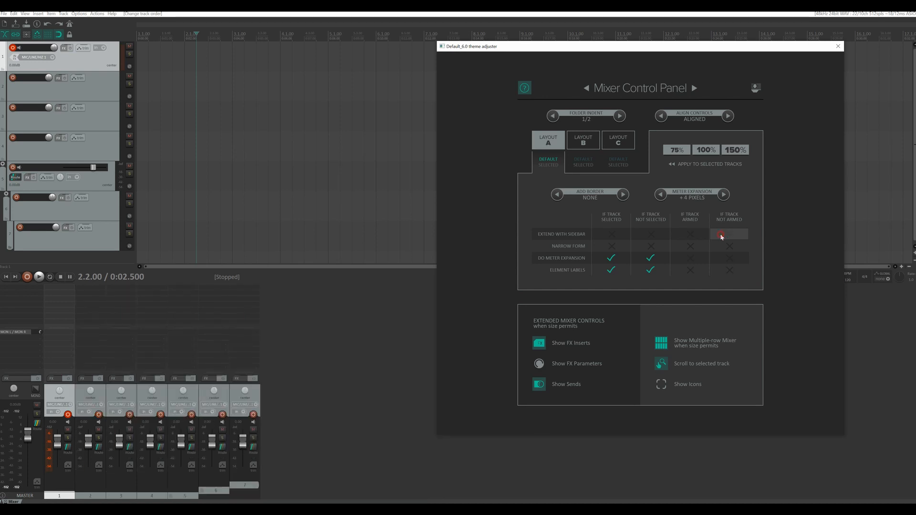
- Try Narrow Form for selected tracks in the mixer and turn it off again
{"action": "left_click", "coordinate": [612, 247]}
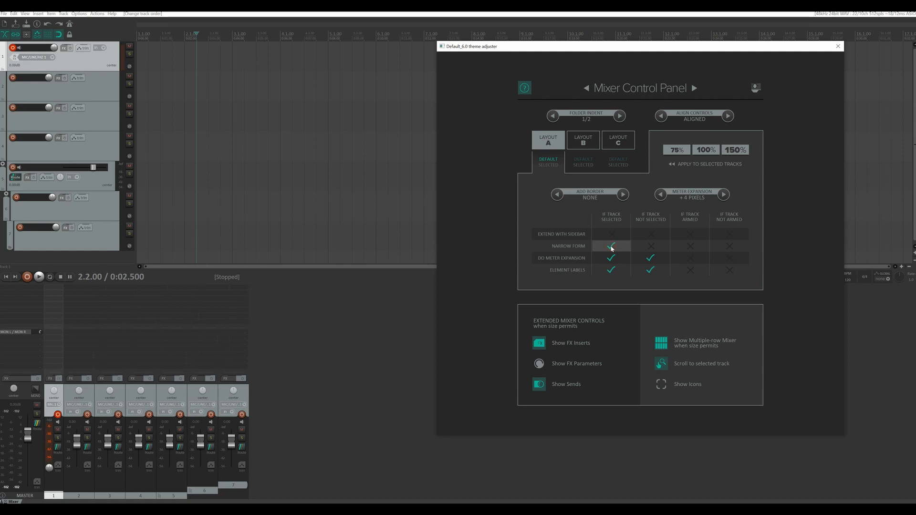
{"action": "left_click", "coordinate": [612, 249]}
{"action": "left_click", "coordinate": [611, 248]}
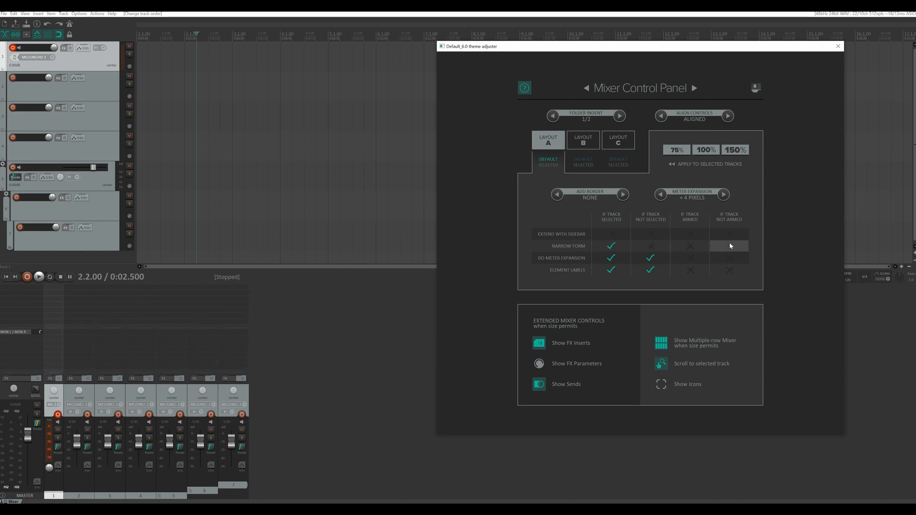
{"action": "left_click", "coordinate": [607, 247]}
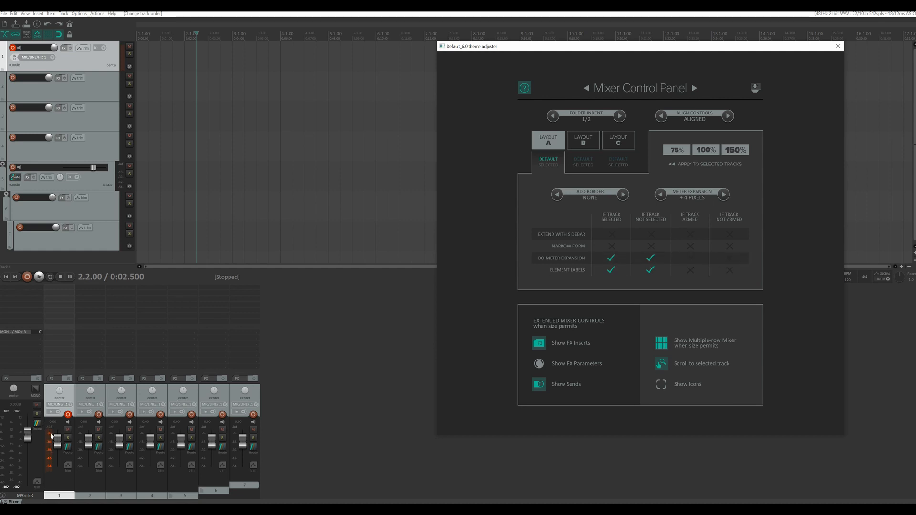
- Compare the selected track with and without Element Labels, and leave the labels off for selected tracks
{"action": "left_click", "coordinate": [611, 271]}
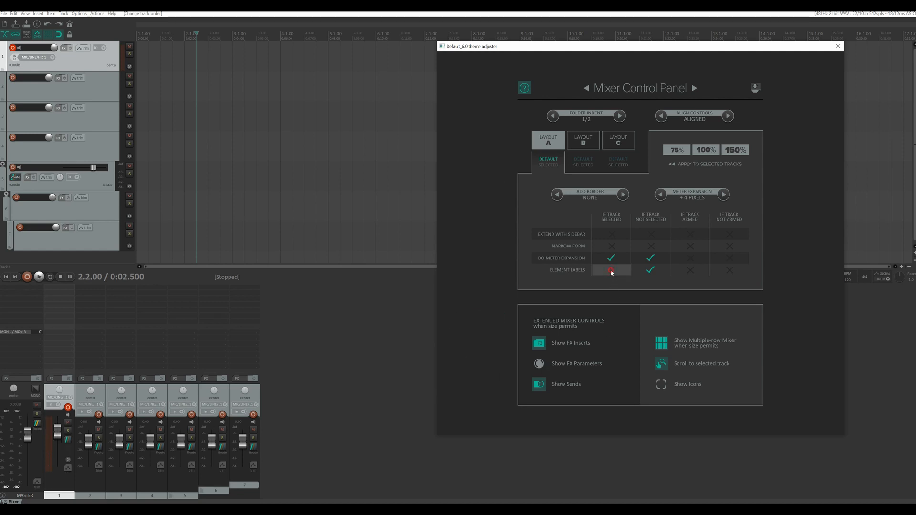
{"action": "left_click", "coordinate": [611, 271]}
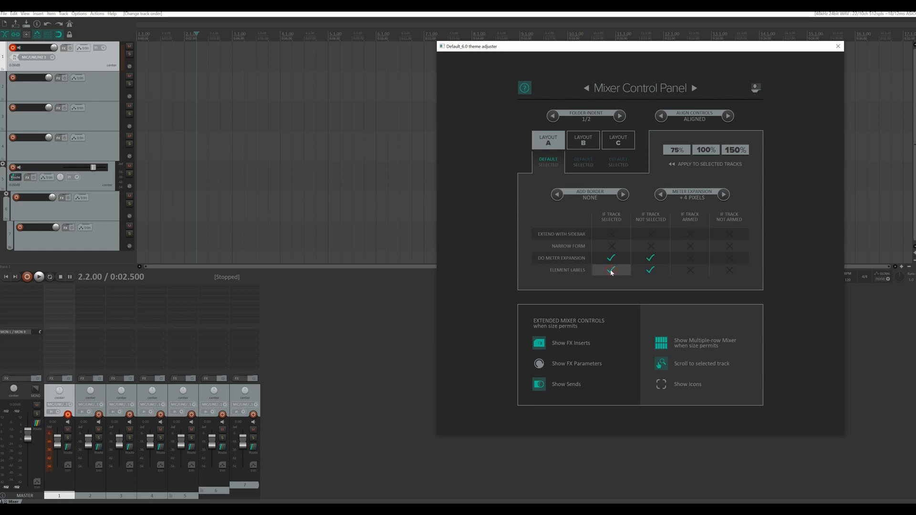
{"action": "left_click", "coordinate": [611, 271]}
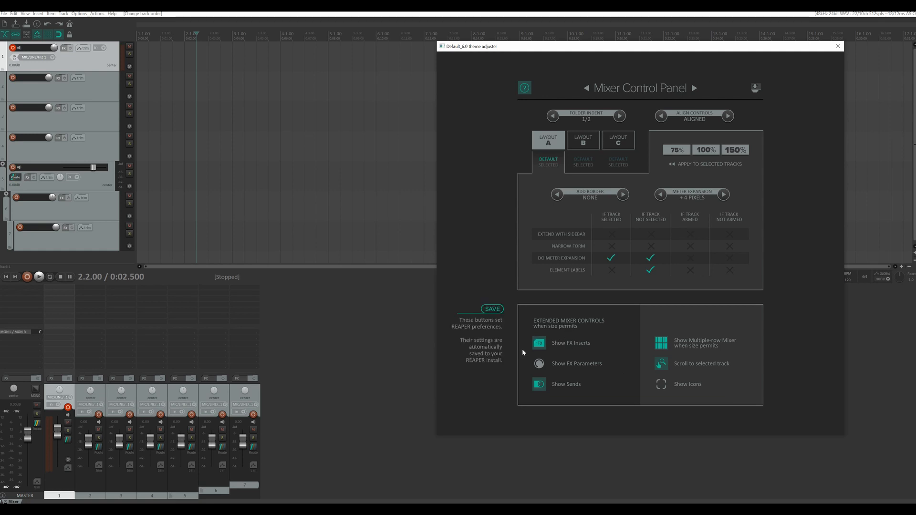
- Toggle Show FX Inserts, Show FX Parameters and Show Sends in the extended mixer controls, returning each to its original setting
{"action": "left_click", "coordinate": [542, 346]}
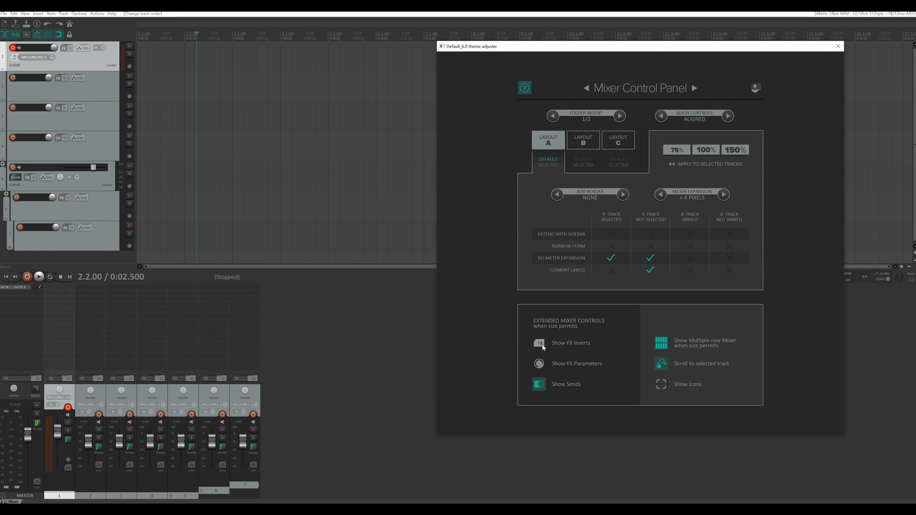
{"action": "left_click", "coordinate": [542, 345]}
{"action": "left_click", "coordinate": [542, 365]}
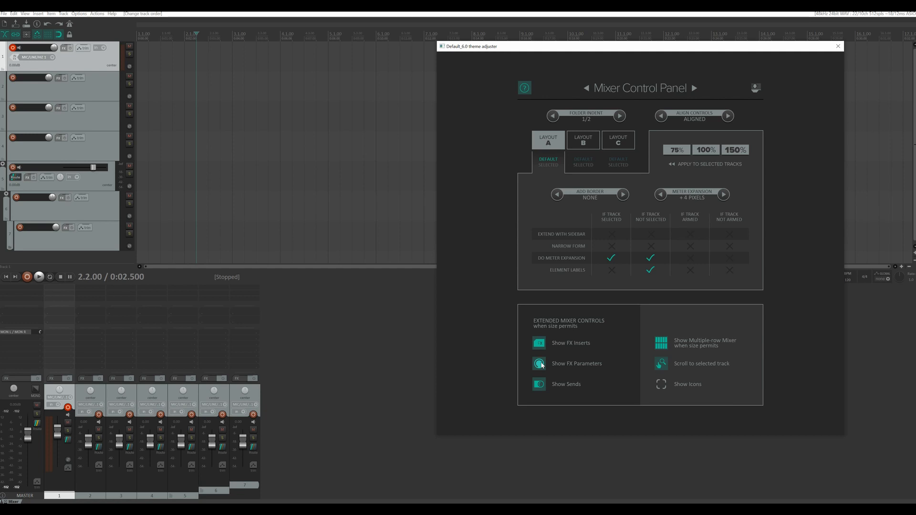
{"action": "left_click", "coordinate": [542, 366]}
{"action": "left_click", "coordinate": [541, 385]}
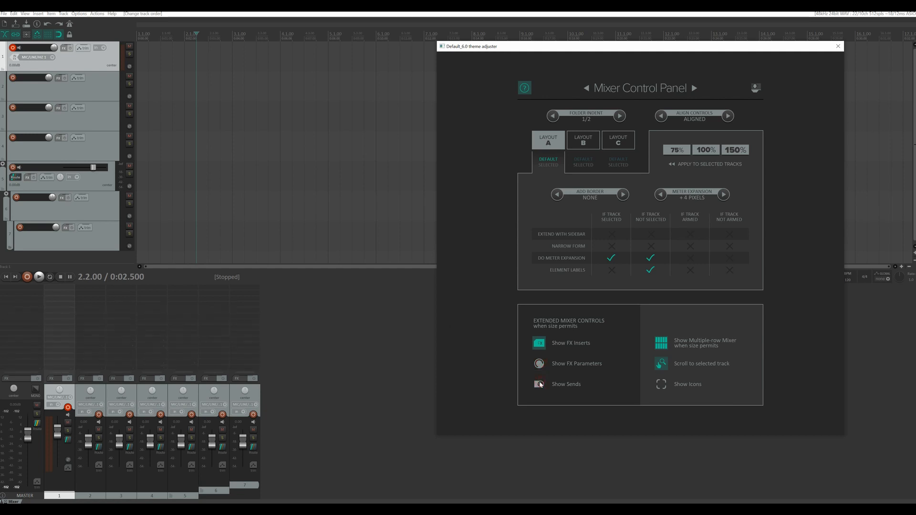
{"action": "left_click", "coordinate": [541, 385]}
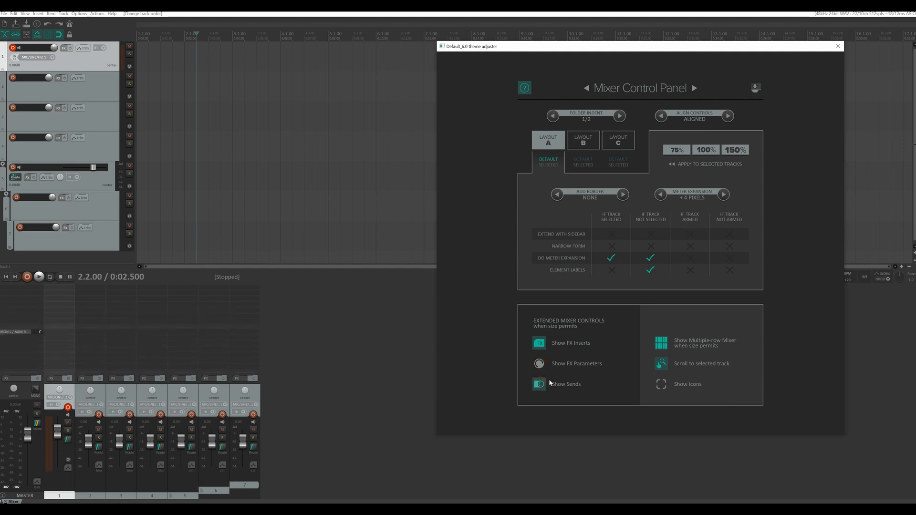
- Turn off Show Multiple-row Mixer and add tracks 8 to 13 to the mixer
{"action": "left_click", "coordinate": [666, 346]}
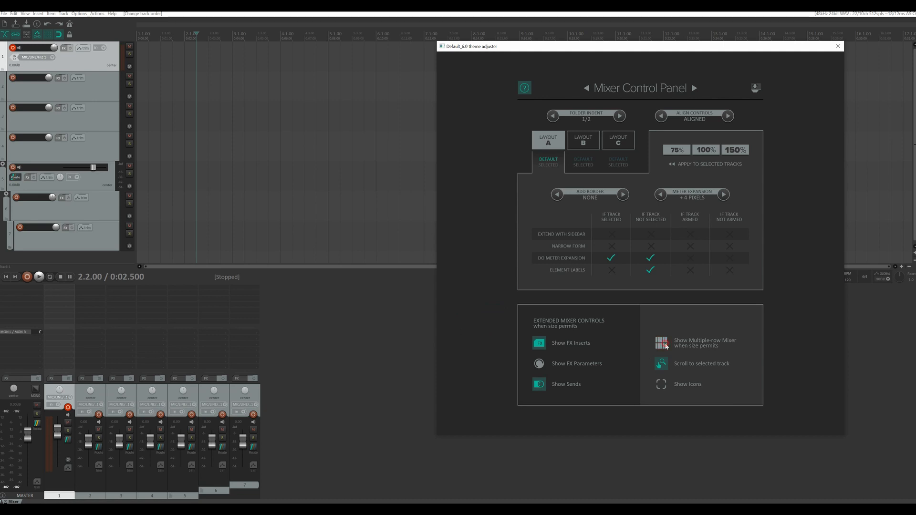
{"action": "double_click", "coordinate": [345, 382]}
{"action": "double_click", "coordinate": [371, 384]}
{"action": "double_click", "coordinate": [371, 383]}
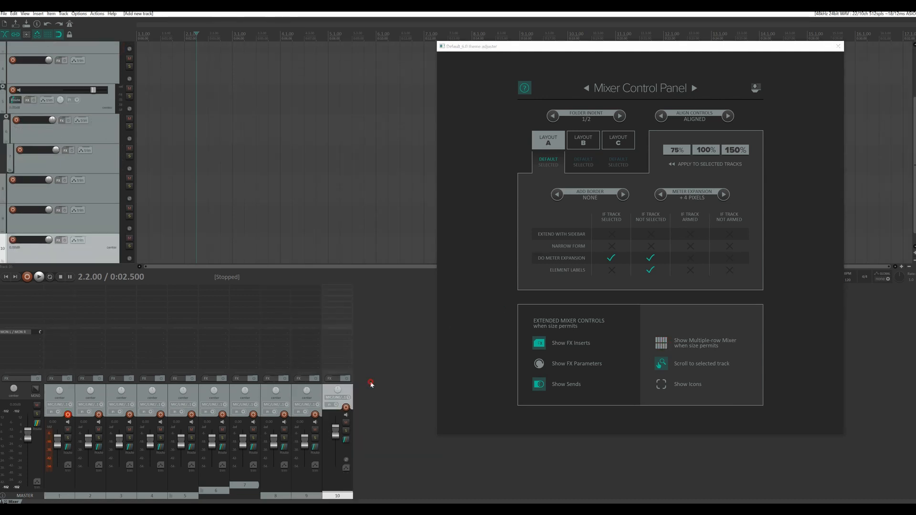
{"action": "double_click", "coordinate": [401, 382]}
{"action": "double_click", "coordinate": [422, 380]}
{"action": "double_click", "coordinate": [425, 378]}
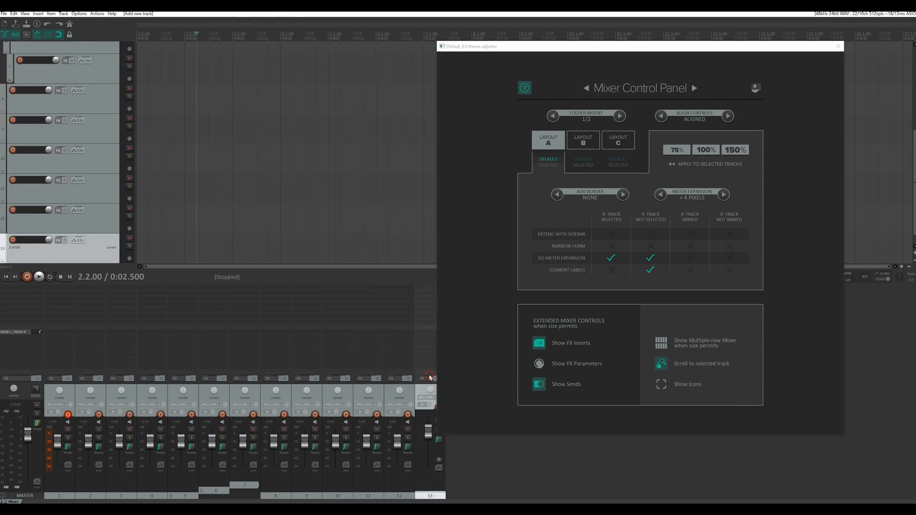
- Clear the track selection and add 36 more tracks, up to track 49
{"action": "left_click", "coordinate": [85, 262]}
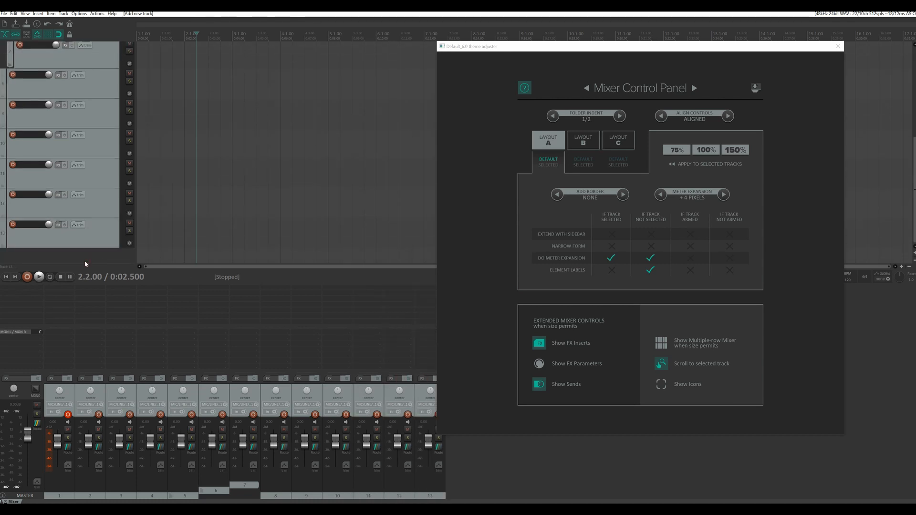
{"action": "key", "text": "ctrl+t"}
{"action": "key", "text": "ctrl+t"}
{"action": "key", "text": "ctrl+t"}
{"action": "key", "text": "ctrl+t"}
{"action": "key", "text": "ctrl+t"}
{"action": "key", "text": "ctrl+t"}
{"action": "key", "text": "ctrl+t"}
{"action": "key", "text": "ctrl+t"}
{"action": "key", "text": "ctrl+t"}
{"action": "key", "text": "ctrl+t"}
{"action": "key", "text": "ctrl+t"}
{"action": "key", "text": "ctrl+t"}
{"action": "key", "text": "ctrl+t"}
{"action": "key", "text": "ctrl+t"}
{"action": "key", "text": "ctrl+t"}
{"action": "key", "text": "ctrl+t"}
{"action": "key", "text": "ctrl+t"}
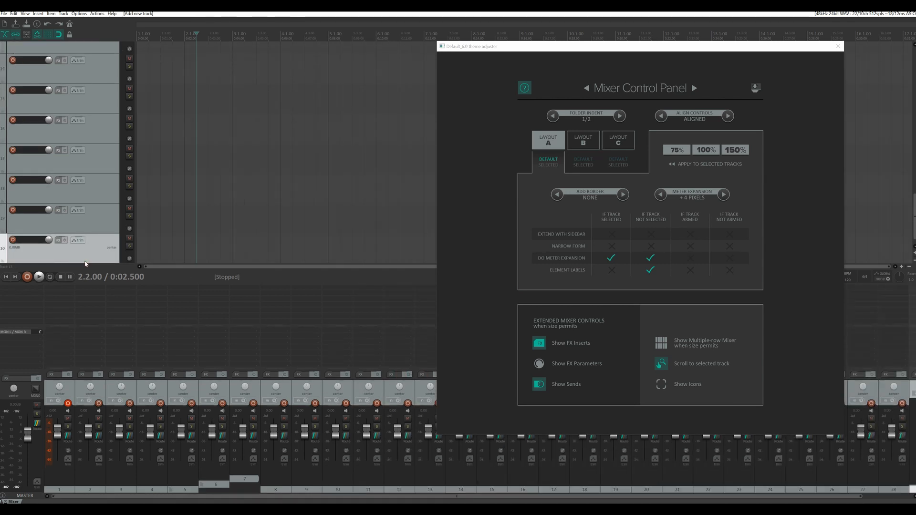
{"action": "key", "text": "ctrl+t"}
{"action": "key", "text": "ctrl+t"}
{"action": "key", "text": "ctrl+t"}
{"action": "key", "text": "ctrl+t"}
{"action": "key", "text": "ctrl+t"}
{"action": "key", "text": "ctrl+t"}
{"action": "key", "text": "ctrl+t"}
{"action": "key", "text": "ctrl+t"}
{"action": "key", "text": "ctrl+t"}
{"action": "key", "text": "ctrl+t"}
{"action": "key", "text": "ctrl+t"}
{"action": "key", "text": "ctrl+t"}
{"action": "key", "text": "ctrl+t"}
{"action": "key", "text": "ctrl+t"}
{"action": "key", "text": "ctrl+t"}
{"action": "key", "text": "ctrl+t"}
{"action": "key", "text": "ctrl+t"}
{"action": "key", "text": "ctrl+t"}
{"action": "key", "text": "ctrl+t"}
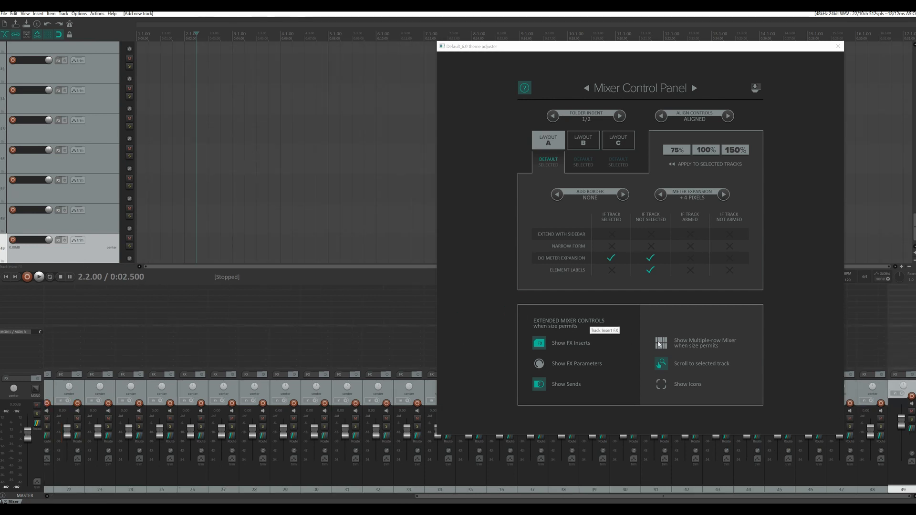
- Undock the mixer into an enlarged floating window beside the theme adjuster and turn on Show Multiple-row Mixer
{"action": "left_click", "coordinate": [659, 345]}
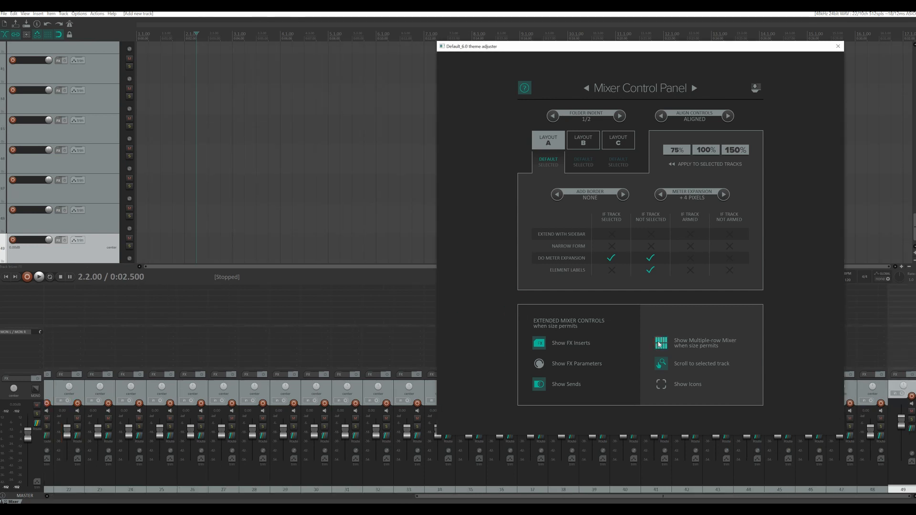
{"action": "right_click", "coordinate": [13, 496]}
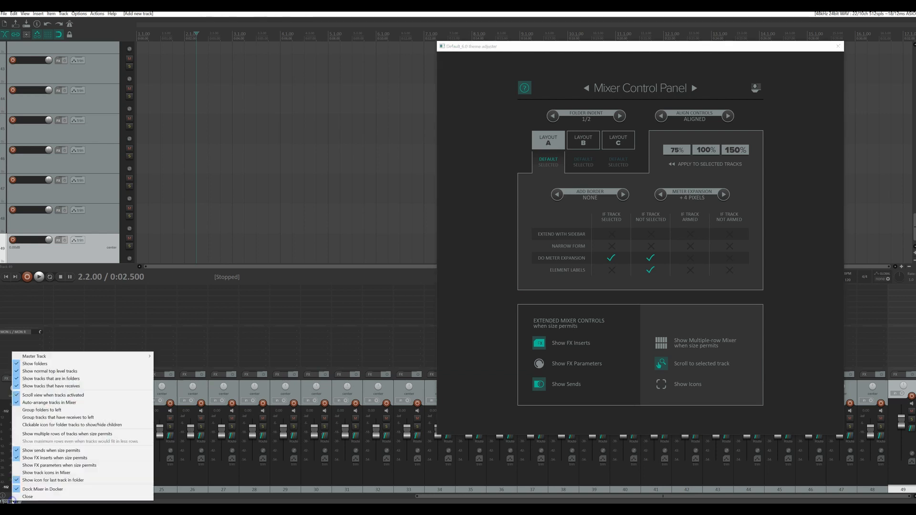
{"action": "left_click", "coordinate": [37, 489]}
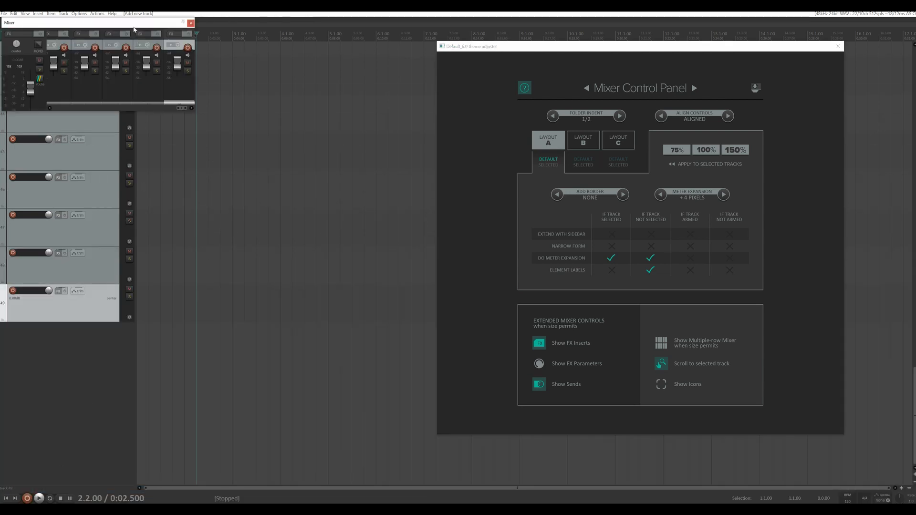
{"action": "left_click_drag", "start_coordinate": [133, 27], "coordinate": [265, 107]}
{"action": "left_click_drag", "start_coordinate": [324, 203], "coordinate": [418, 426]}
{"action": "left_click", "coordinate": [663, 343]}
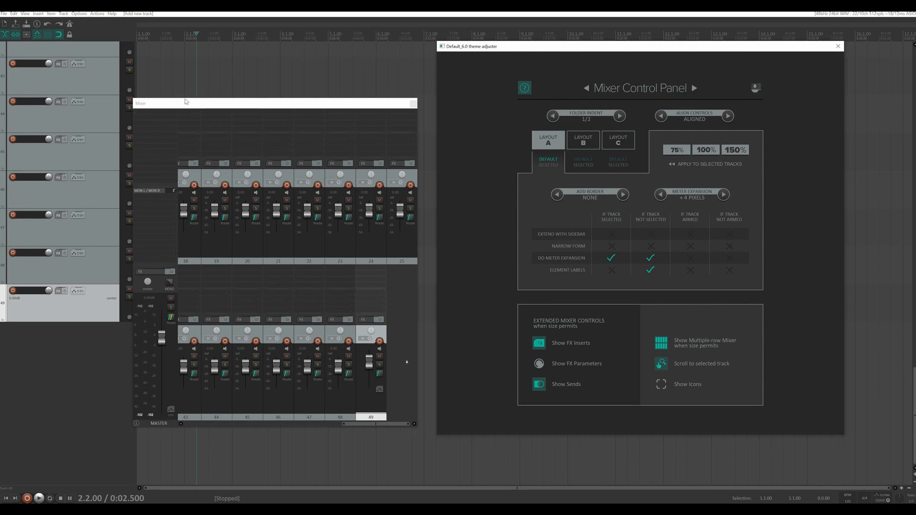
- Reposition the mixer window, select track 2 to bring it into view there, and return the mixer to a single row
{"action": "left_click_drag", "start_coordinate": [194, 104], "coordinate": [269, 96]}
{"action": "scroll", "coordinate": [103, 147], "scroll_direction": "up", "scroll_amount": 10}
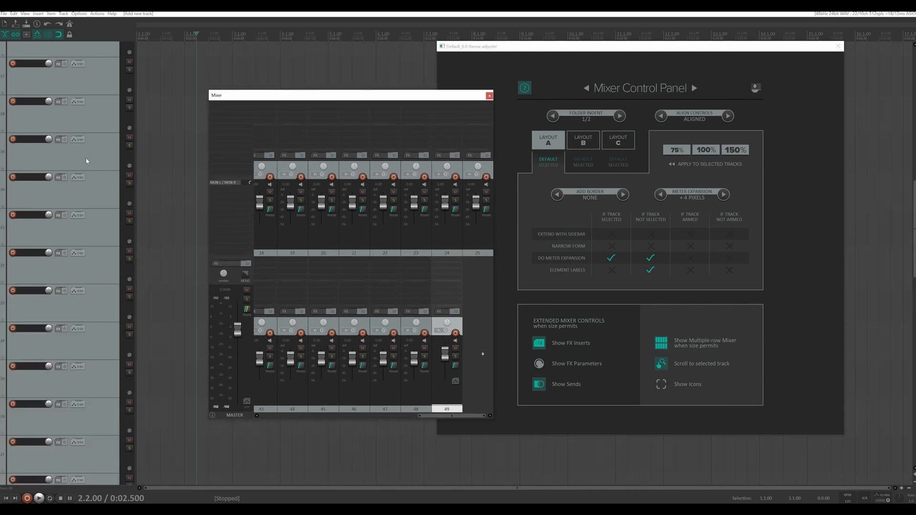
{"action": "scroll", "coordinate": [82, 163], "scroll_direction": "up", "scroll_amount": 5}
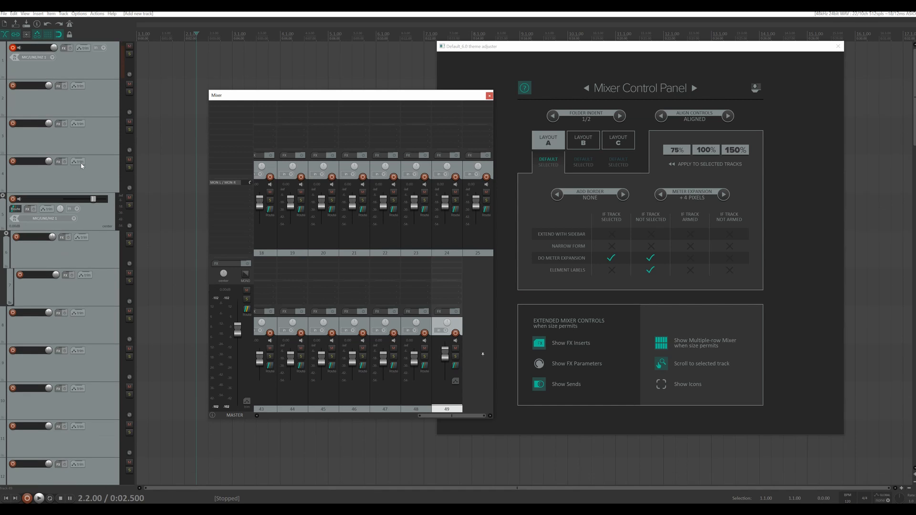
{"action": "left_click", "coordinate": [93, 99]}
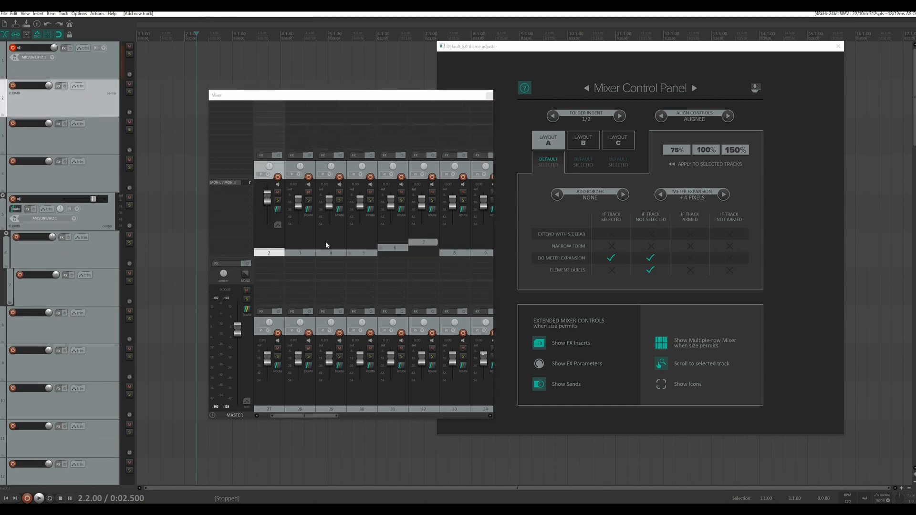
{"action": "left_click", "coordinate": [661, 343]}
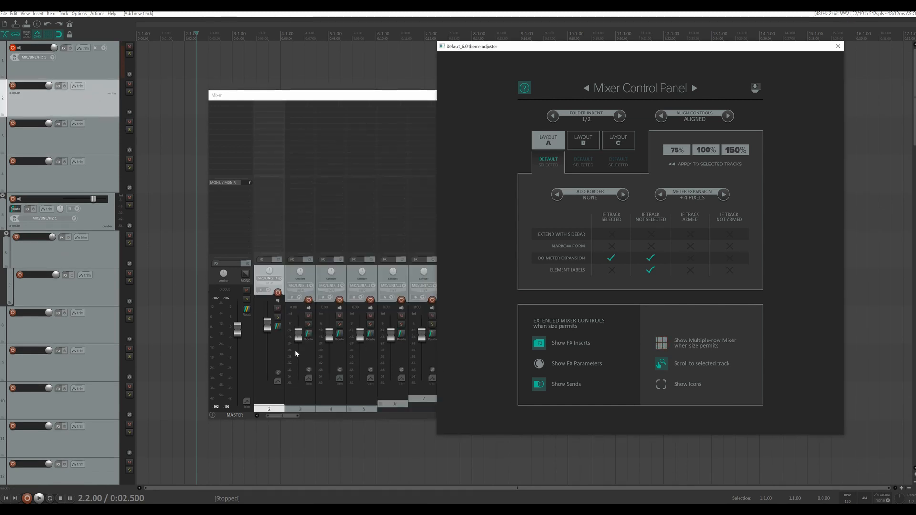
- Select track 15 to scroll the mixer to it, and move the mixer window clear of the theme adjuster
{"action": "scroll", "coordinate": [98, 290], "scroll_direction": "down", "scroll_amount": 8}
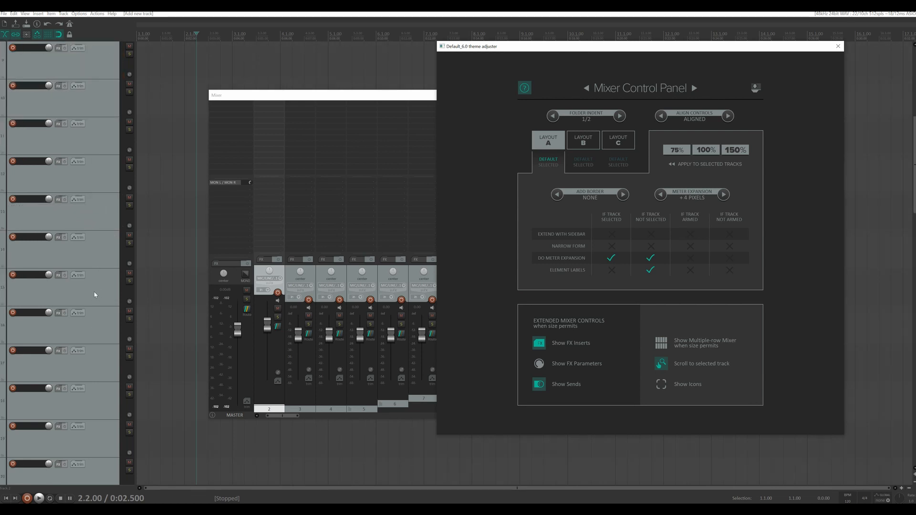
{"action": "left_click", "coordinate": [94, 295]}
{"action": "left_click_drag", "start_coordinate": [405, 98], "coordinate": [320, 88]}
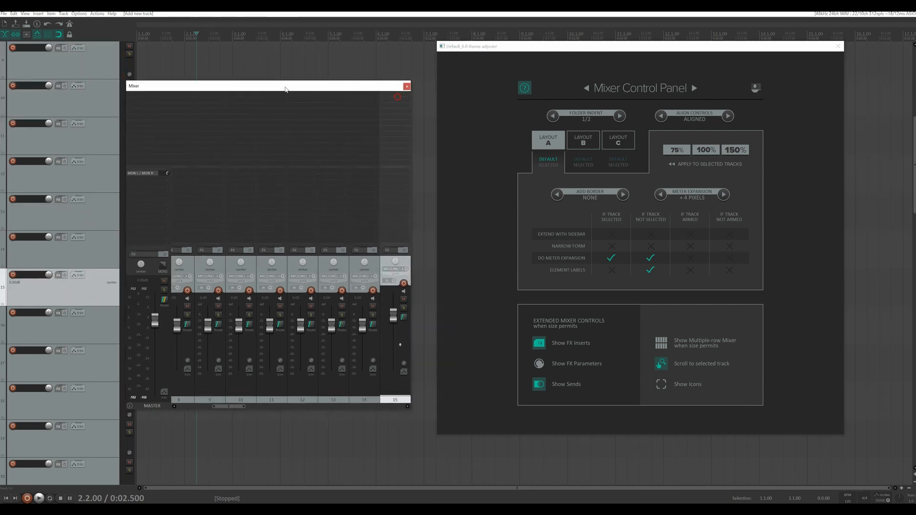
{"action": "scroll", "coordinate": [94, 124], "scroll_direction": "up", "scroll_amount": 8}
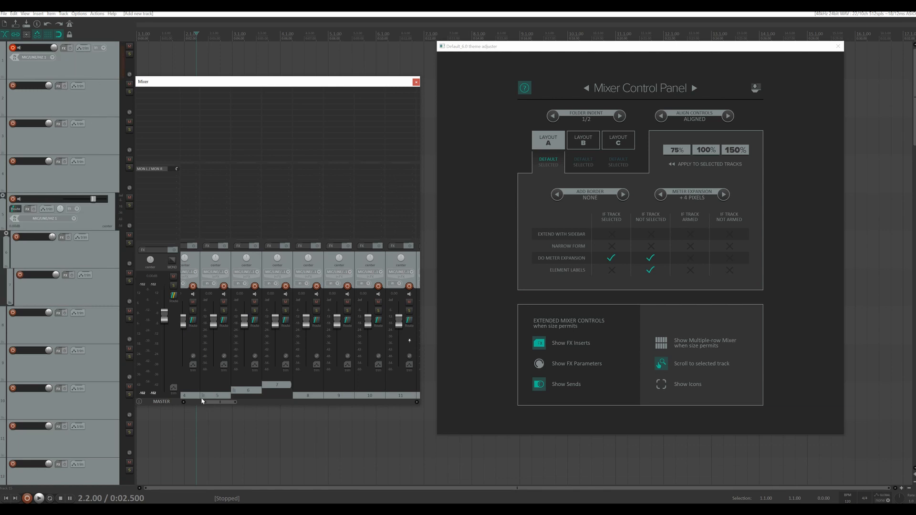
- Select track 1 and assign it the ac_guitar_full.png image as its track icon
{"action": "left_click", "coordinate": [94, 70]}
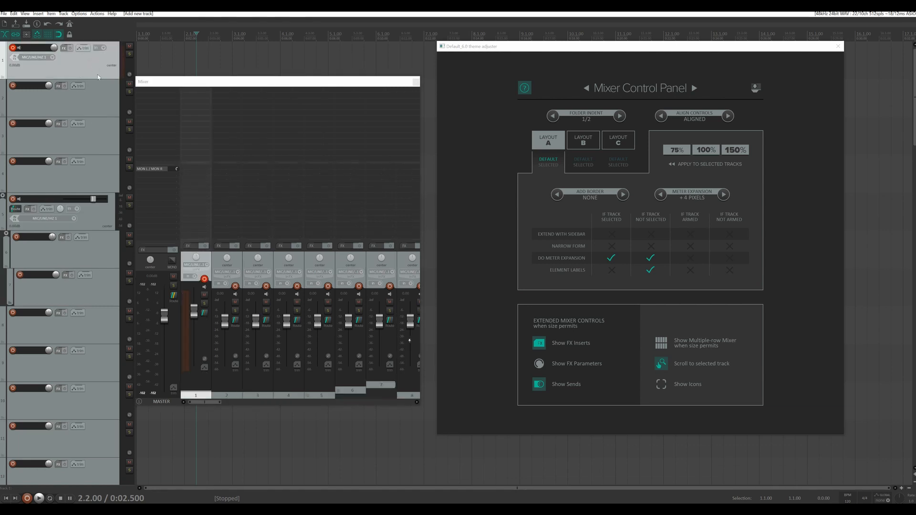
{"action": "left_click", "coordinate": [661, 386]}
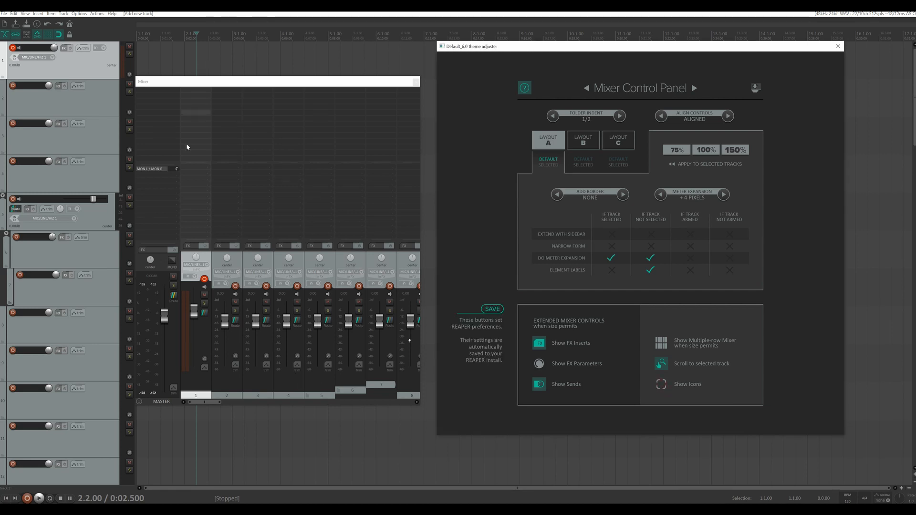
{"action": "right_click", "coordinate": [88, 66]}
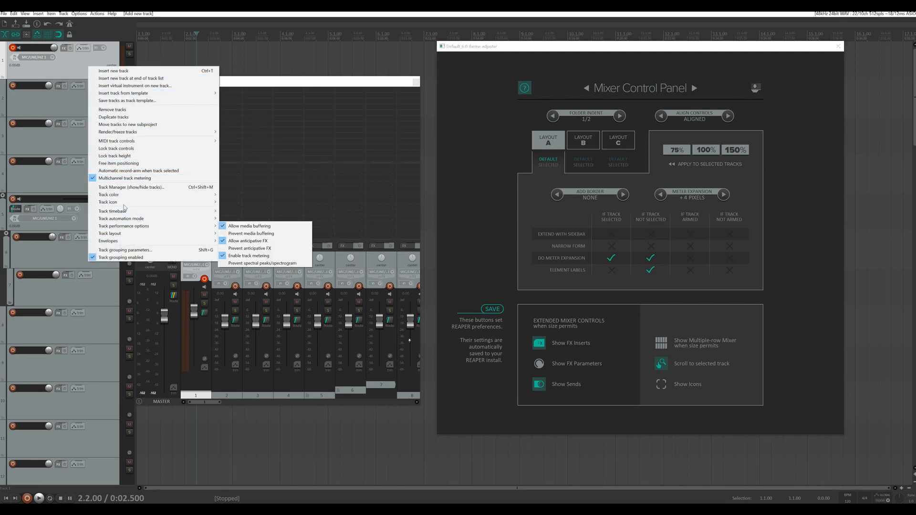
{"action": "mouse_move", "coordinate": [210, 202]}
{"action": "left_click", "coordinate": [254, 206]}
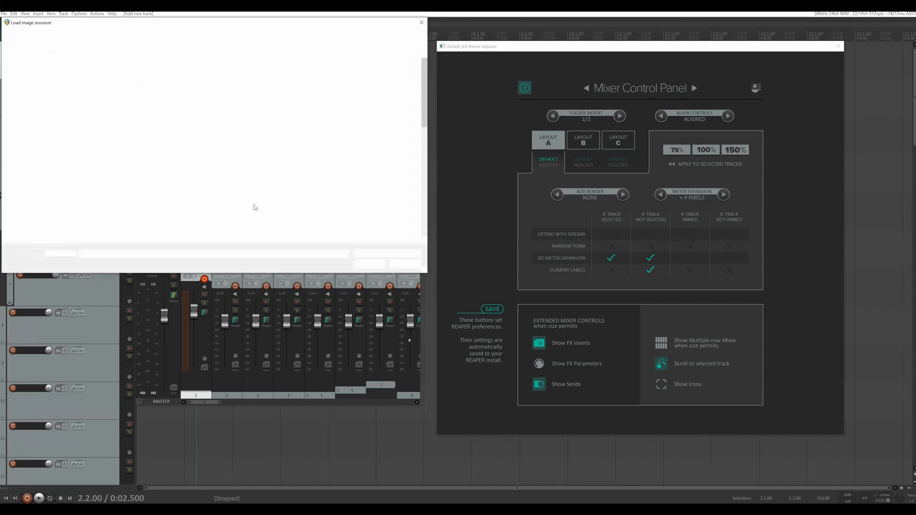
{"action": "left_click", "coordinate": [125, 81]}
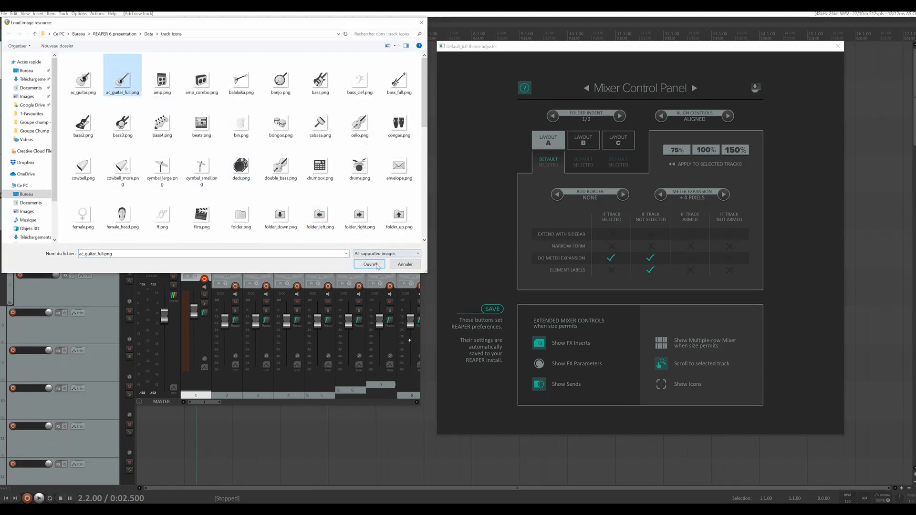
{"action": "double_click", "coordinate": [117, 89]}
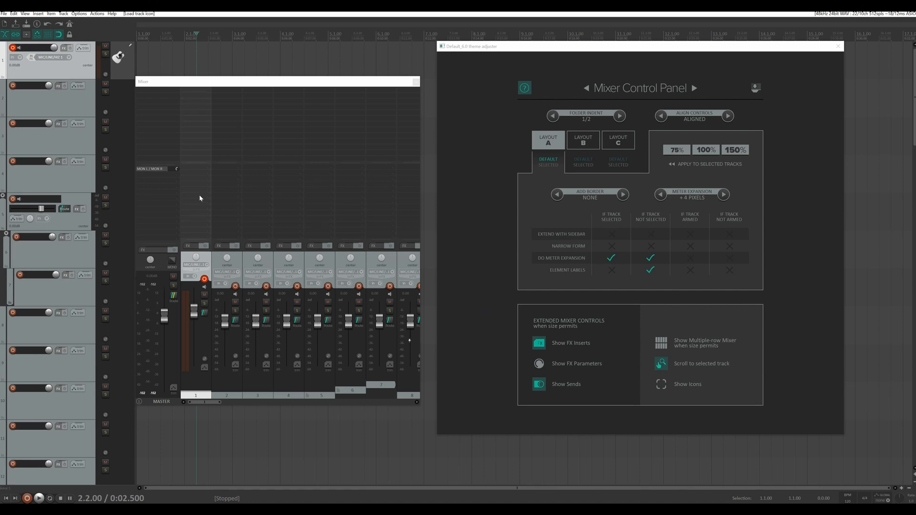
- Toggle Show Icons for the mixer on and off twice, and close the mixer
{"action": "left_click", "coordinate": [662, 386]}
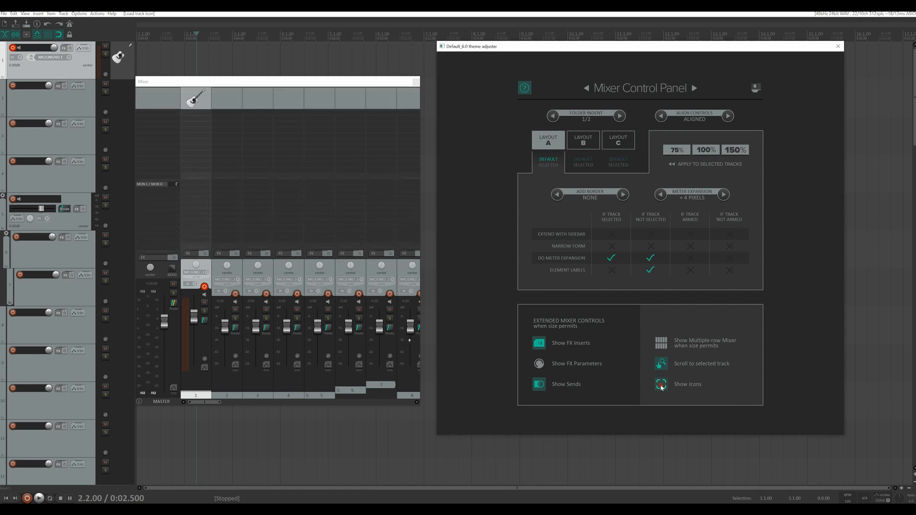
{"action": "left_click", "coordinate": [662, 385]}
{"action": "left_click", "coordinate": [661, 386]}
{"action": "left_click", "coordinate": [661, 386]}
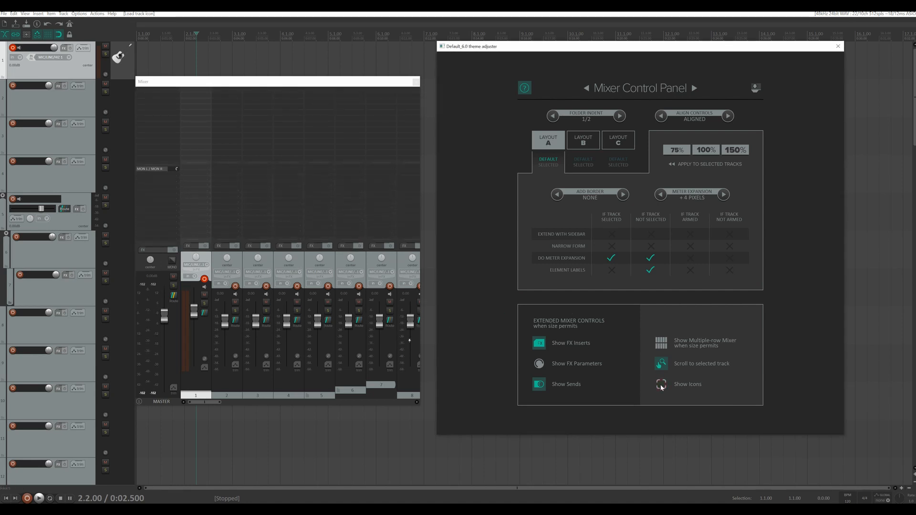
{"action": "key", "text": "ctrl+m"}
- Switch the theme adjuster to the Custom Colors page and widen the track control panels
{"action": "left_click", "coordinate": [695, 88]}
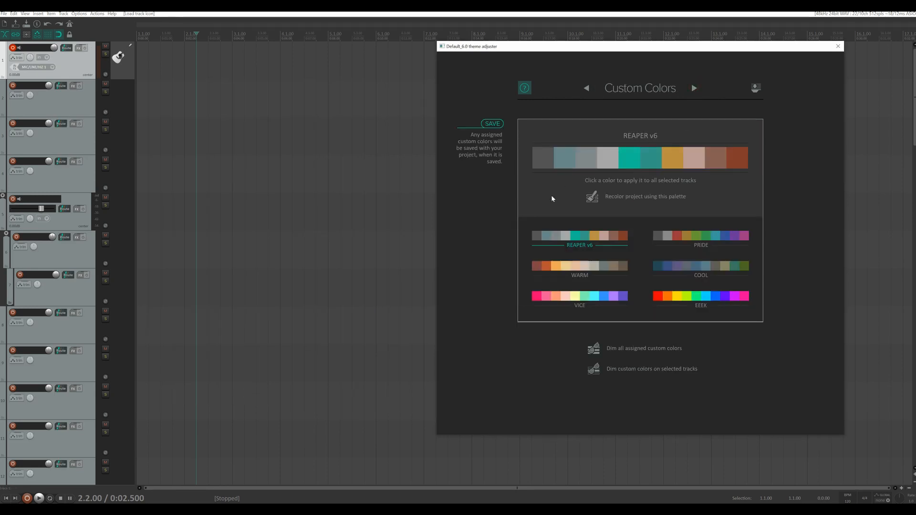
{"action": "left_click_drag", "start_coordinate": [129, 66], "coordinate": [184, 65]}
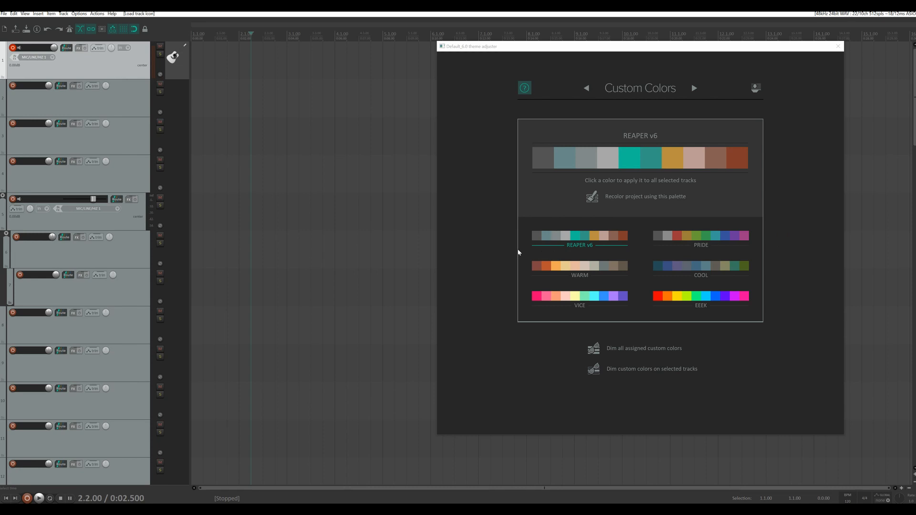
- Color tracks 1 to 4 red, orange, yellow and lime green respectively from the EEEK palette
{"action": "left_click", "coordinate": [692, 297]}
{"action": "left_click", "coordinate": [691, 296]}
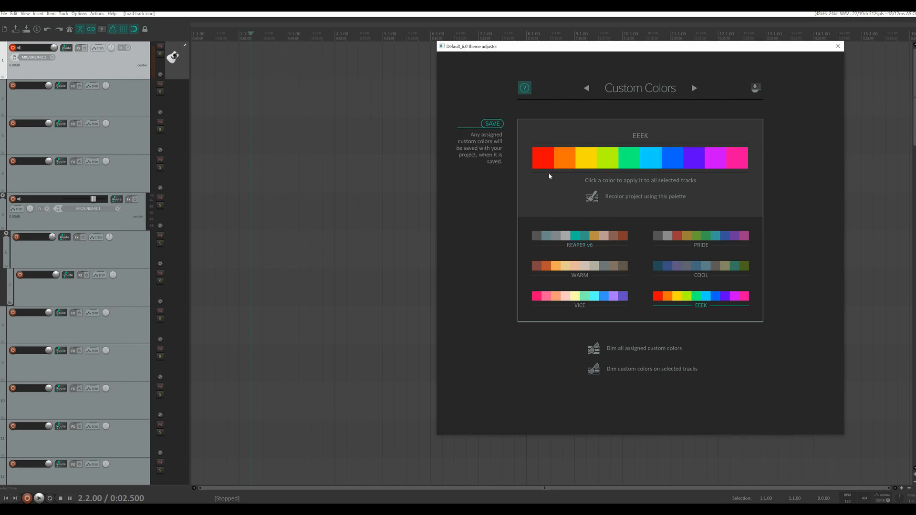
{"action": "left_click", "coordinate": [543, 157]}
{"action": "left_click", "coordinate": [181, 97]}
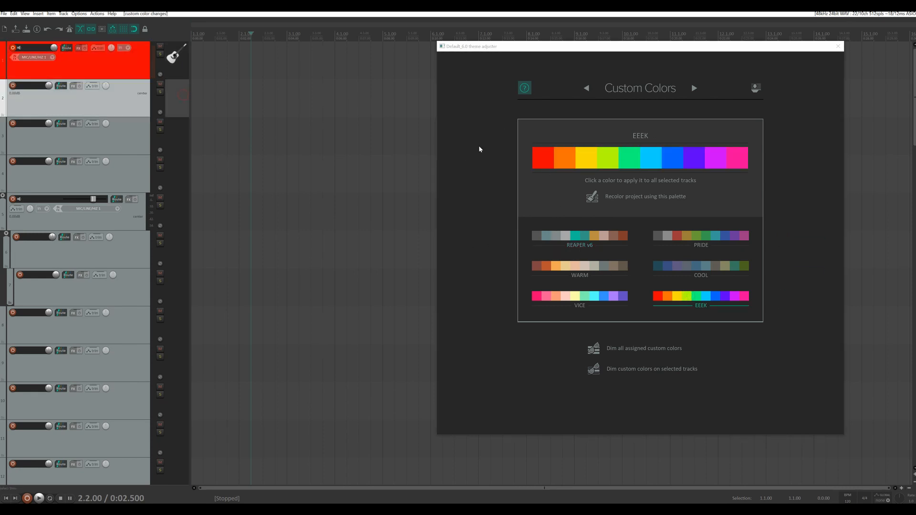
{"action": "left_click", "coordinate": [567, 157]}
{"action": "left_click", "coordinate": [181, 148]}
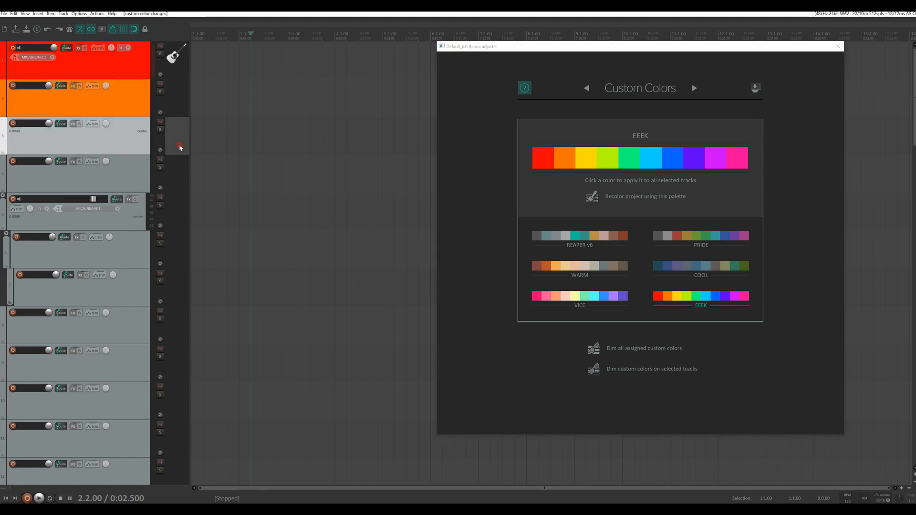
{"action": "left_click", "coordinate": [588, 159]}
{"action": "left_click", "coordinate": [173, 175]}
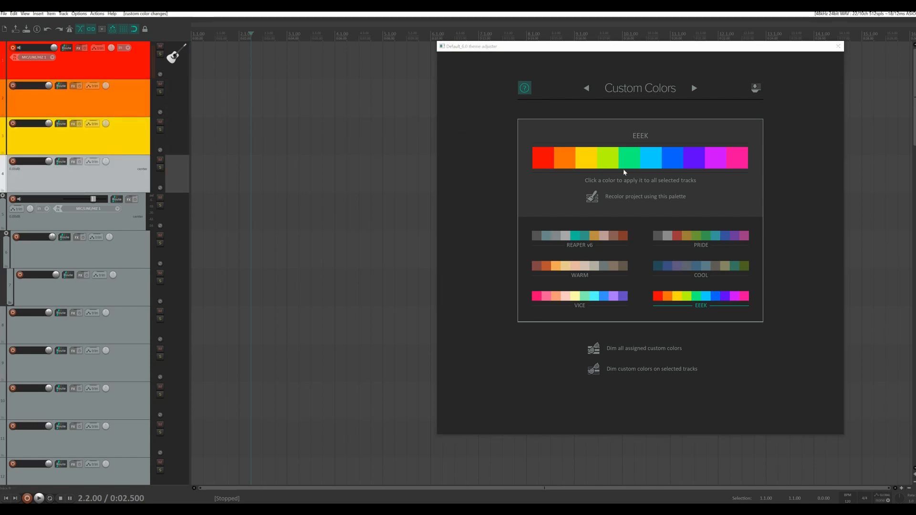
{"action": "left_click", "coordinate": [608, 156]}
- Try several REAPER v6 palette colors on track 4, ending with the brown one
{"action": "left_click", "coordinate": [600, 236]}
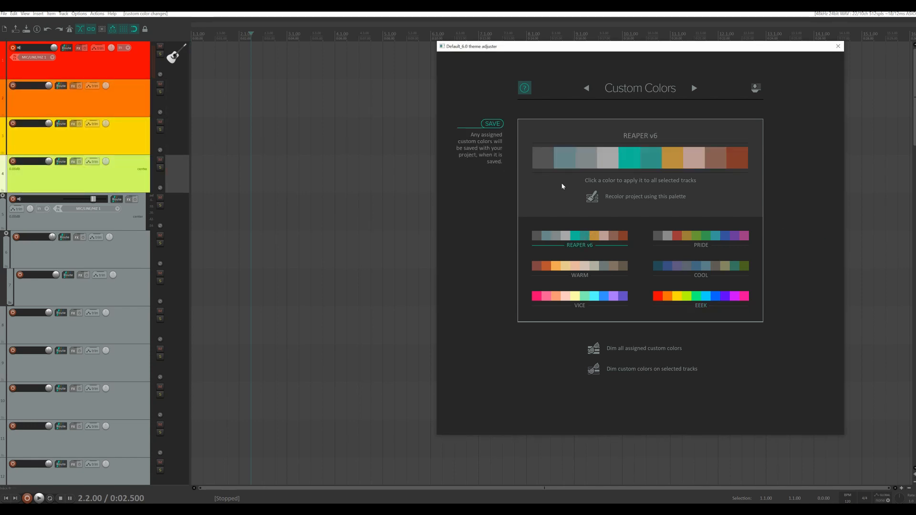
{"action": "left_click", "coordinate": [573, 158]}
{"action": "left_click", "coordinate": [608, 158]}
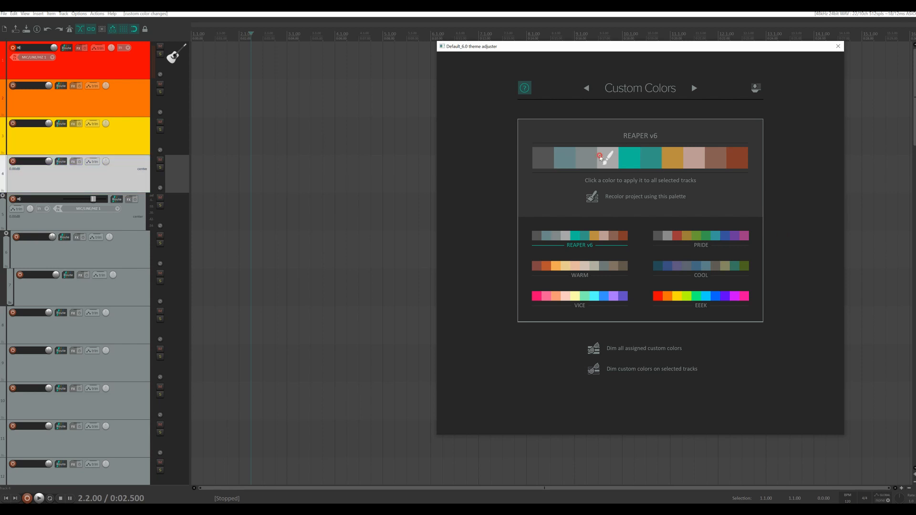
{"action": "left_click", "coordinate": [634, 161]}
{"action": "left_click", "coordinate": [694, 157]}
{"action": "left_click", "coordinate": [716, 157]}
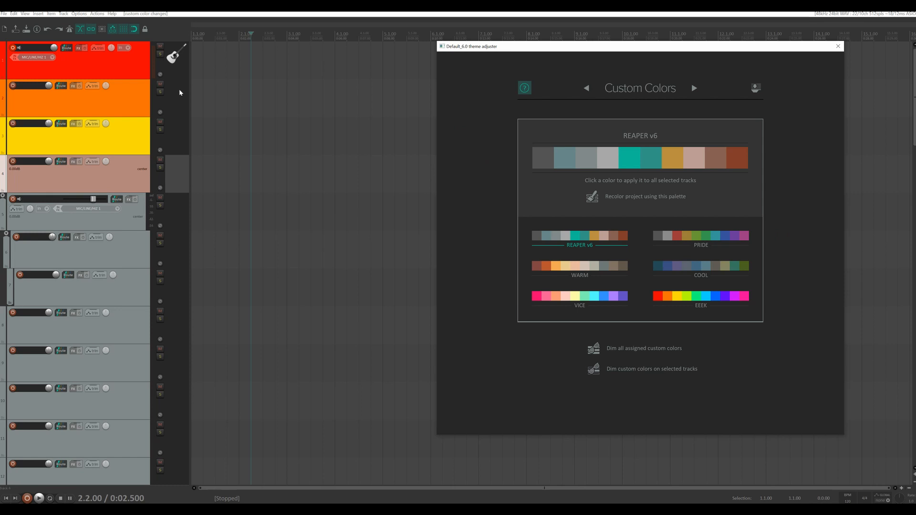
- Select tracks 1 through 9 and color them all with the bright teal of the REAPER v6 palette
{"action": "left_click", "coordinate": [179, 74]}
{"action": "left_click", "coordinate": [178, 351], "text": "shift"}
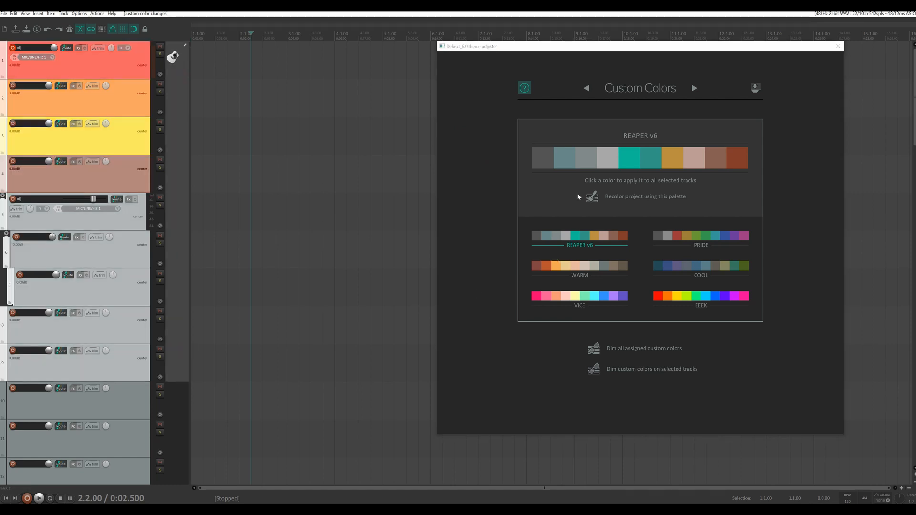
{"action": "left_click", "coordinate": [630, 157]}
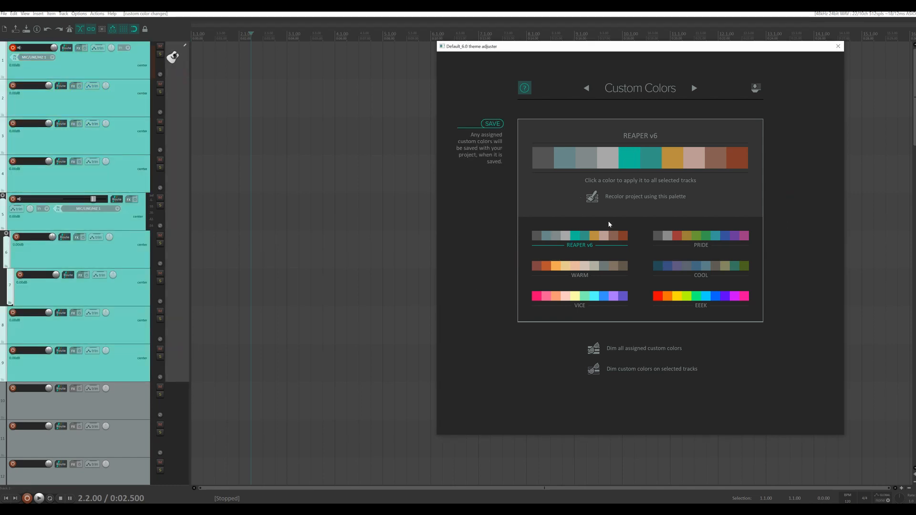
- Recolor the project using the EEEK palette and dim all assigned custom colors
{"action": "left_click", "coordinate": [731, 296]}
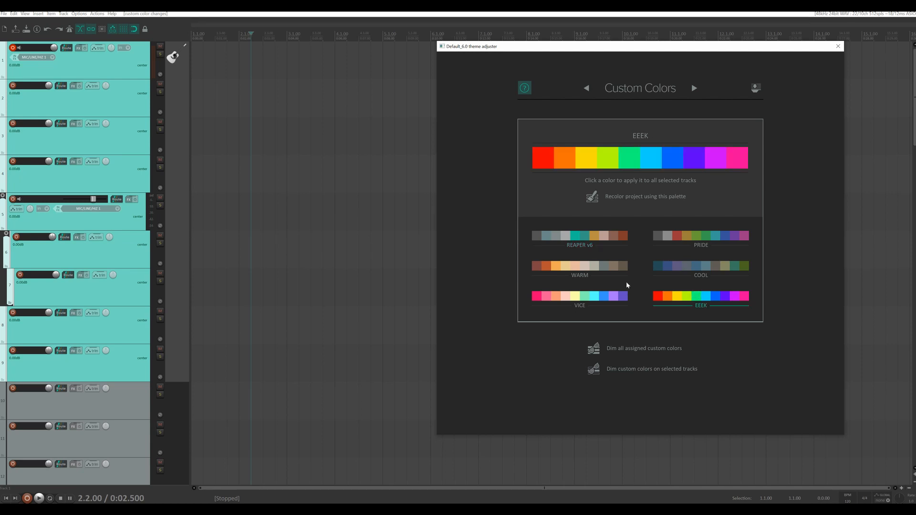
{"action": "mouse_move", "coordinate": [594, 200]}
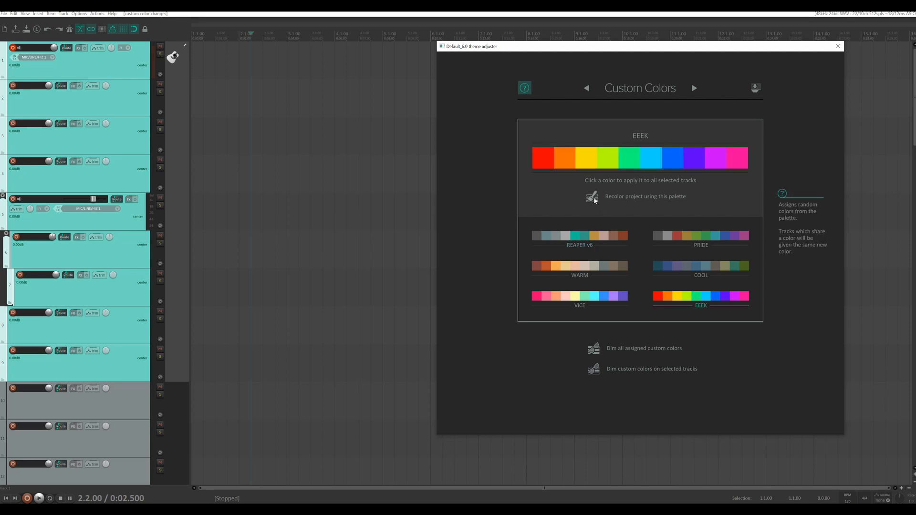
{"action": "left_click", "coordinate": [593, 197]}
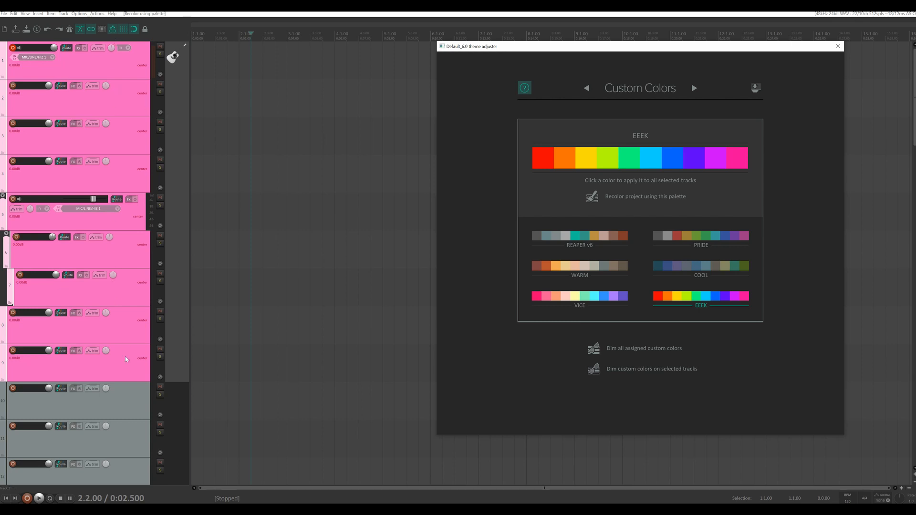
{"action": "left_click", "coordinate": [594, 350]}
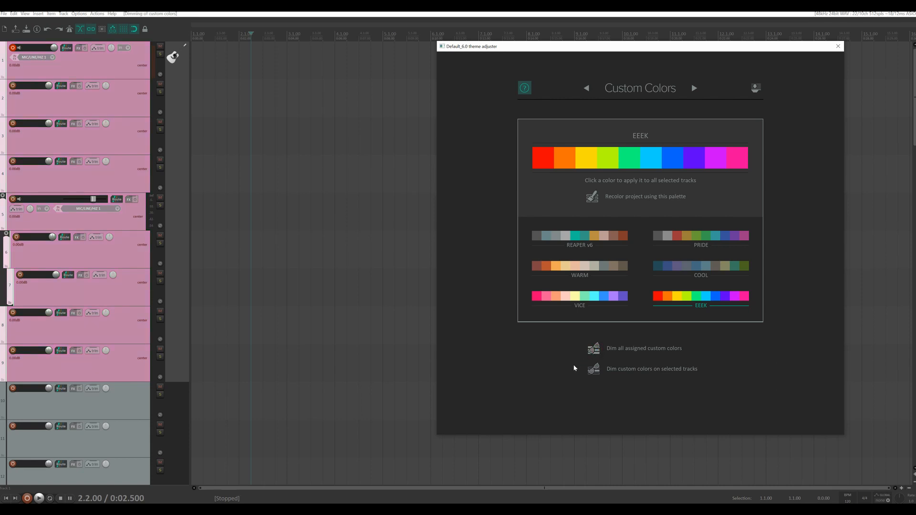
- Give track 10 a custom cyan color (red 0, green 255, blue 255) and dim the custom color on that selected track only
{"action": "scroll", "coordinate": [238, 347], "scroll_direction": "down", "scroll_amount": 2}
{"action": "left_click", "coordinate": [180, 401]}
{"action": "right_click", "coordinate": [180, 401]}
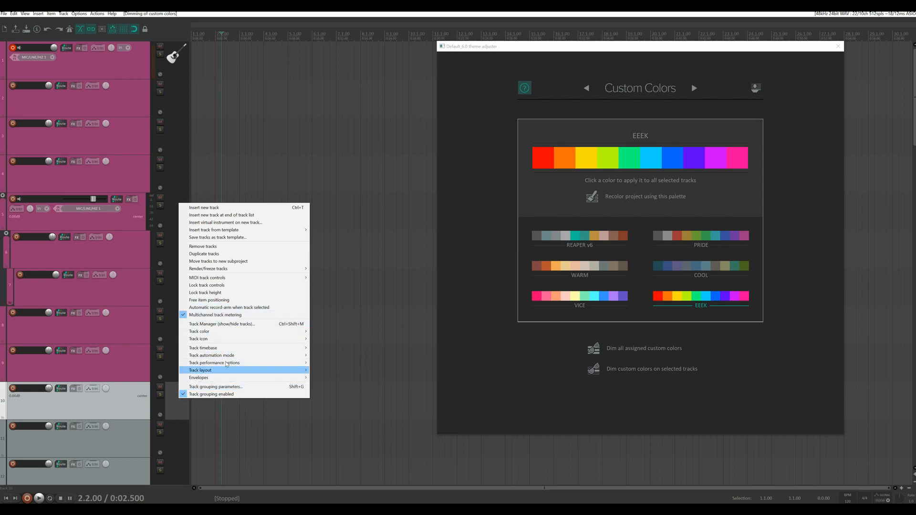
{"action": "mouse_move", "coordinate": [239, 333]}
{"action": "left_click", "coordinate": [336, 330]}
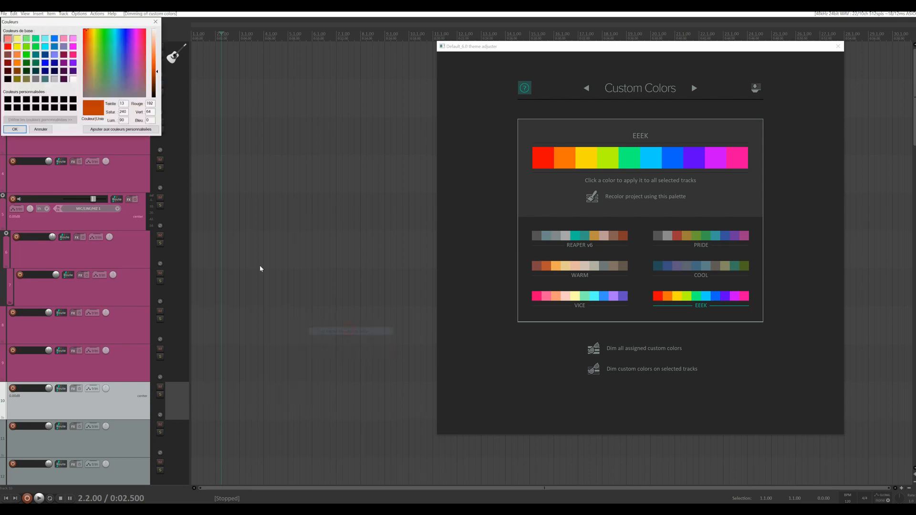
{"action": "left_click", "coordinate": [45, 46]}
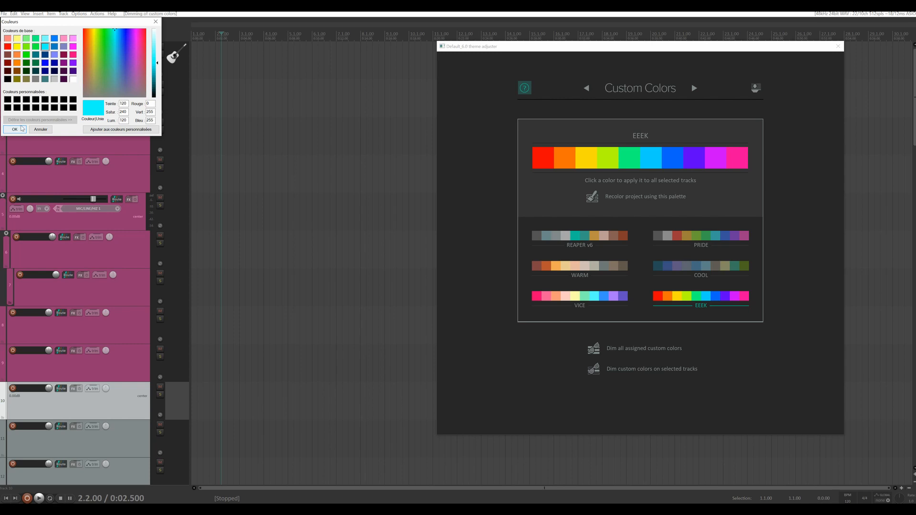
{"action": "left_click", "coordinate": [15, 129]}
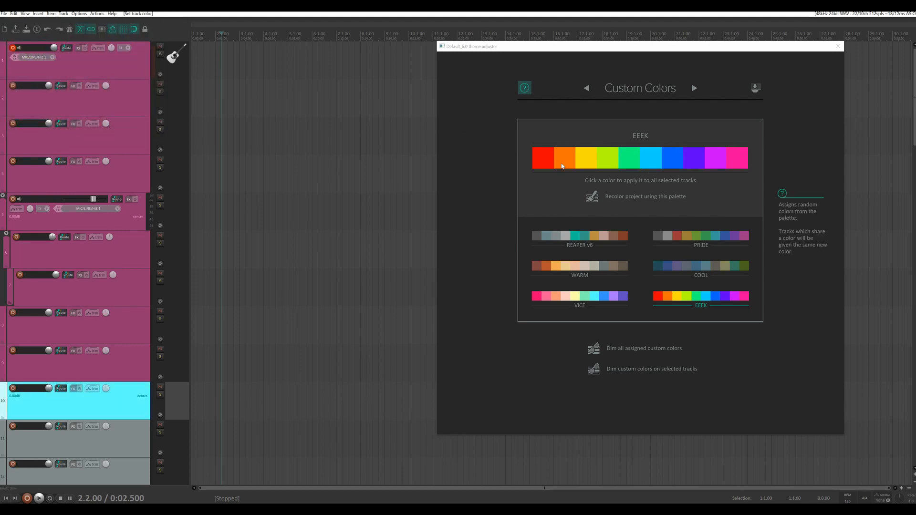
{"action": "left_click", "coordinate": [600, 373]}
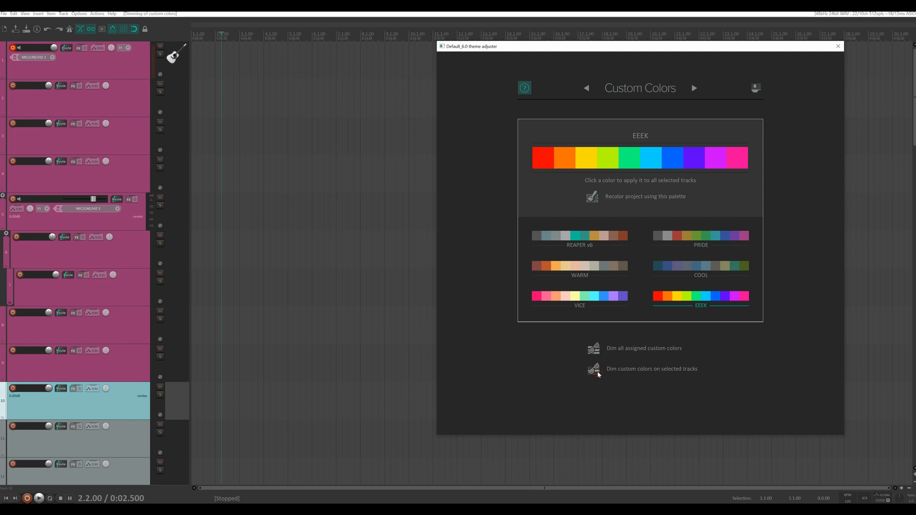
- Switch the theme adjuster to the Envelopes page and show the Volume envelope of track 1
{"action": "left_click", "coordinate": [695, 88]}
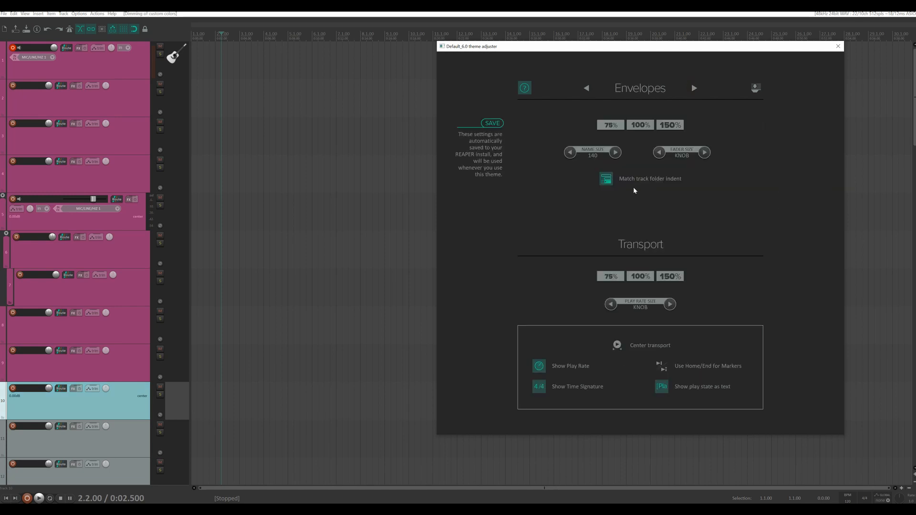
{"action": "left_click", "coordinate": [175, 60]}
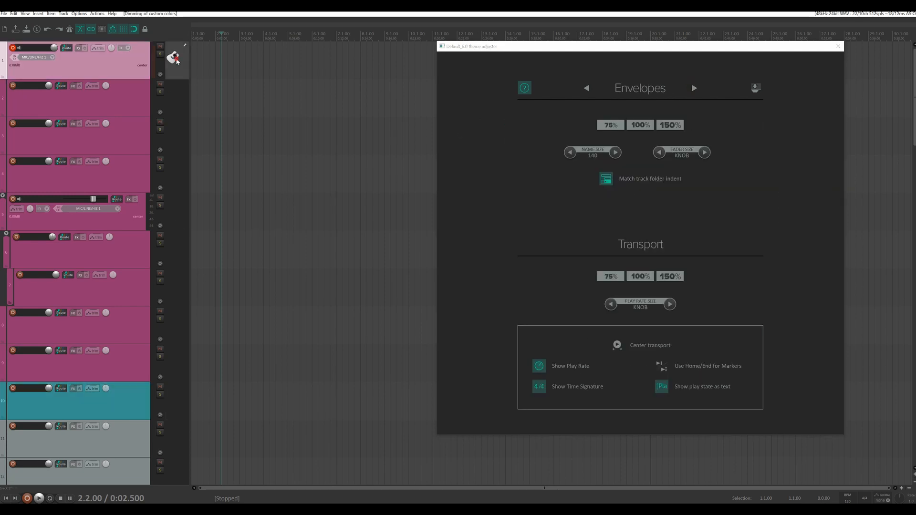
{"action": "left_click", "coordinate": [98, 48]}
{"action": "left_click", "coordinate": [195, 83]}
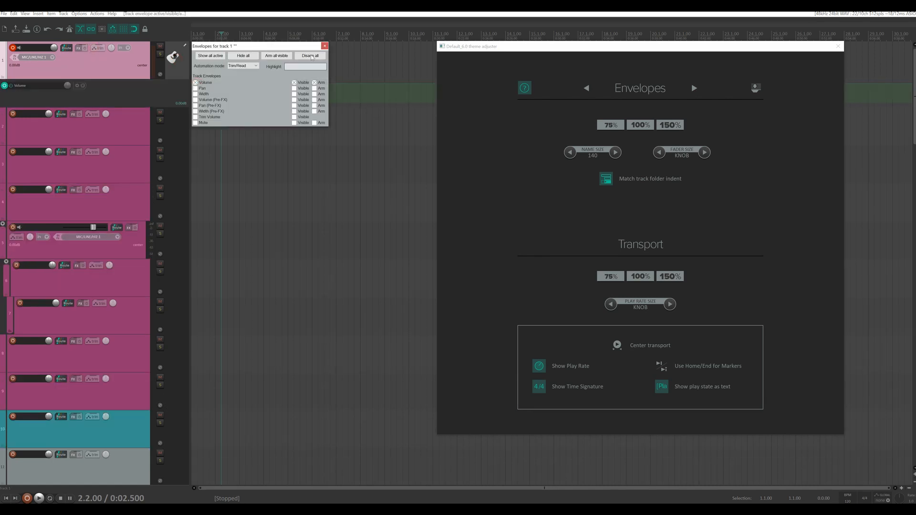
{"action": "left_click", "coordinate": [324, 45]}
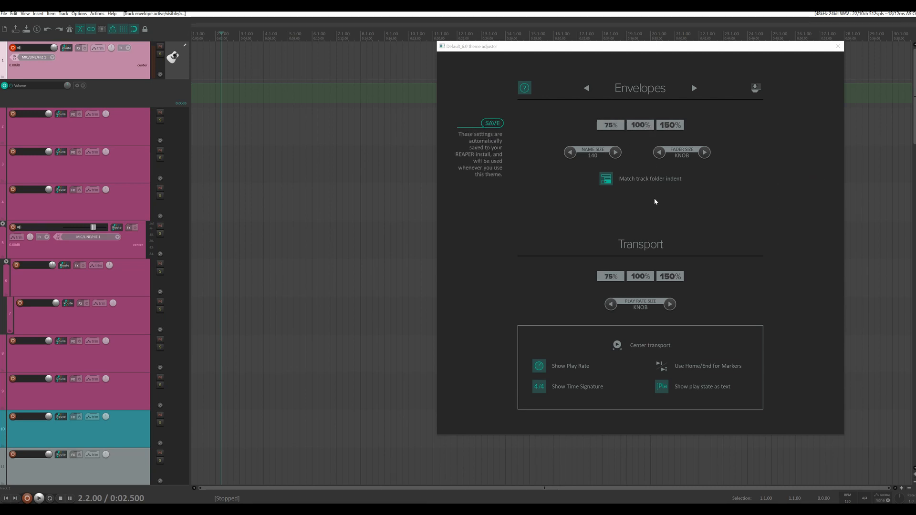
- Try the envelope panel at 75%, 100% and 150% scale, and return it to 100%
{"action": "left_click", "coordinate": [610, 126]}
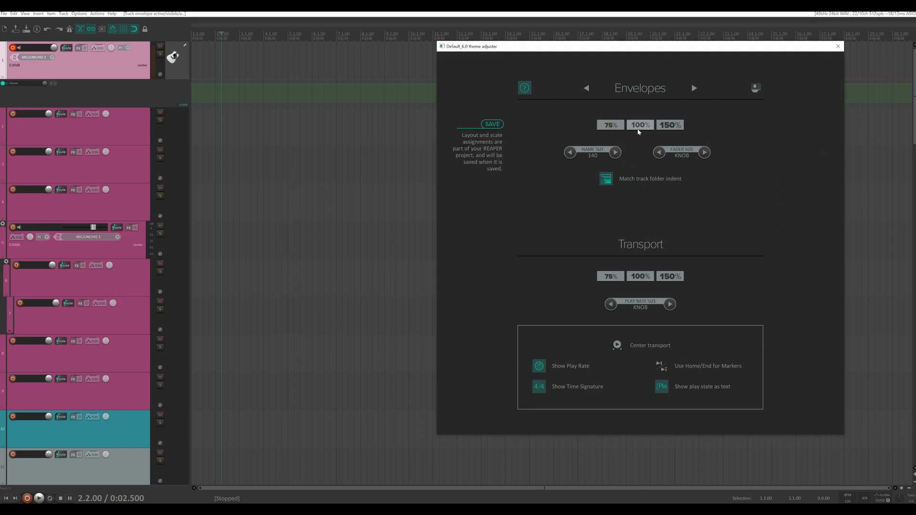
{"action": "left_click", "coordinate": [640, 126]}
{"action": "left_click", "coordinate": [670, 125]}
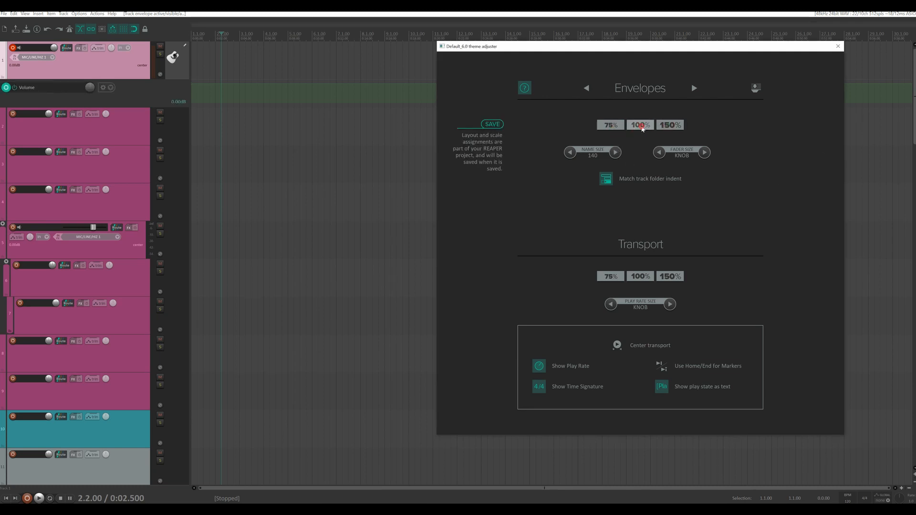
{"action": "left_click", "coordinate": [642, 126]}
- Set the envelope panel's name size to 170 and its fader size to 190
{"action": "left_click", "coordinate": [616, 153]}
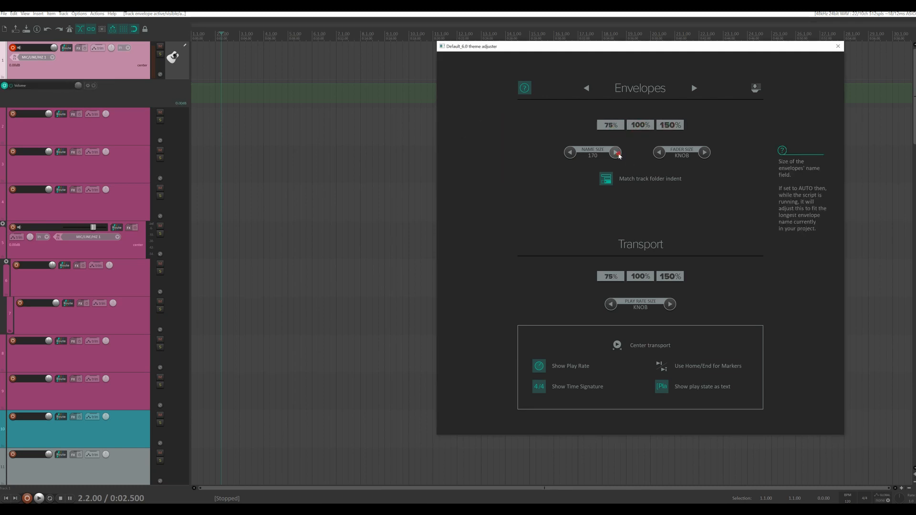
{"action": "left_click", "coordinate": [705, 152]}
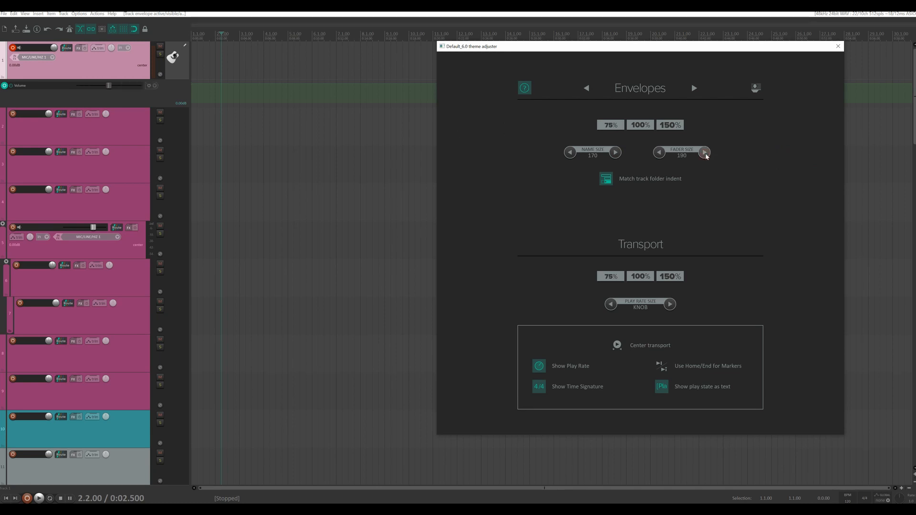
- Nest the track with the Volume envelope in a folder under the other track, and toggle Match track folder indent off and back on
{"action": "mouse_move", "coordinate": [612, 185]}
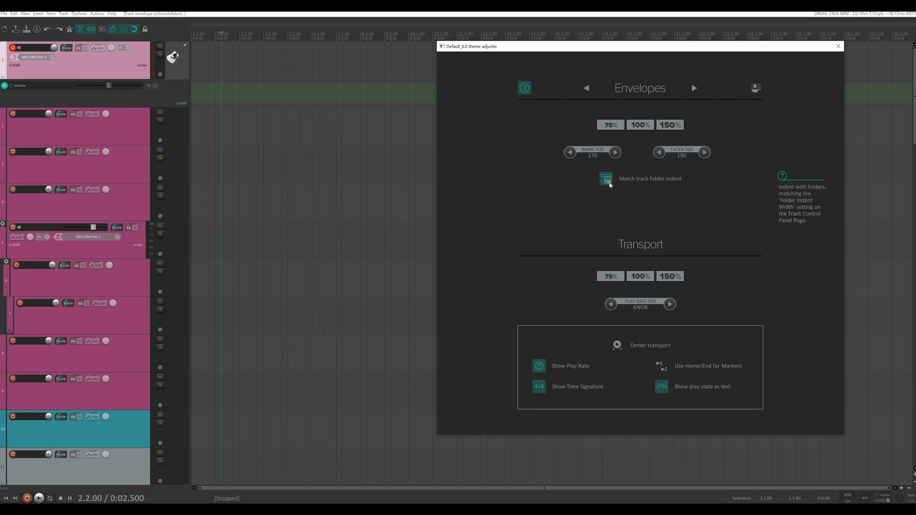
{"action": "left_click_drag", "start_coordinate": [125, 145], "coordinate": [113, 69]}
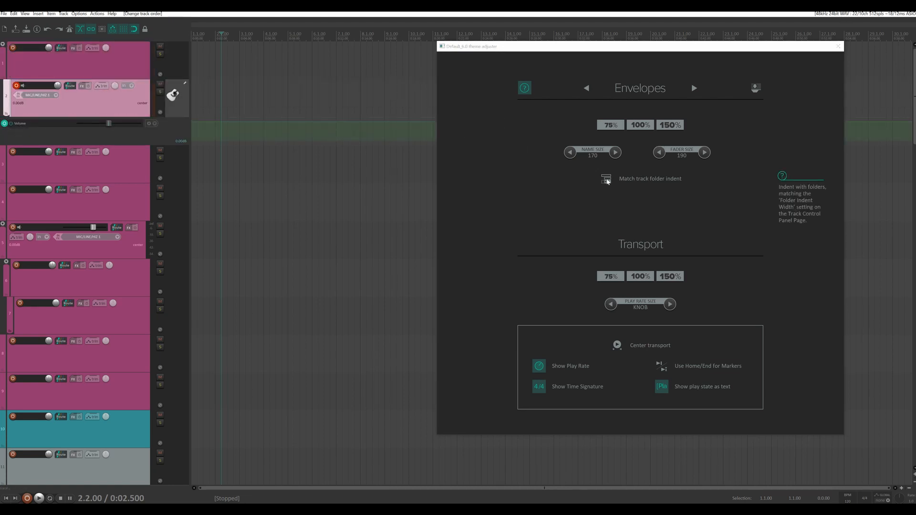
{"action": "left_click", "coordinate": [606, 180]}
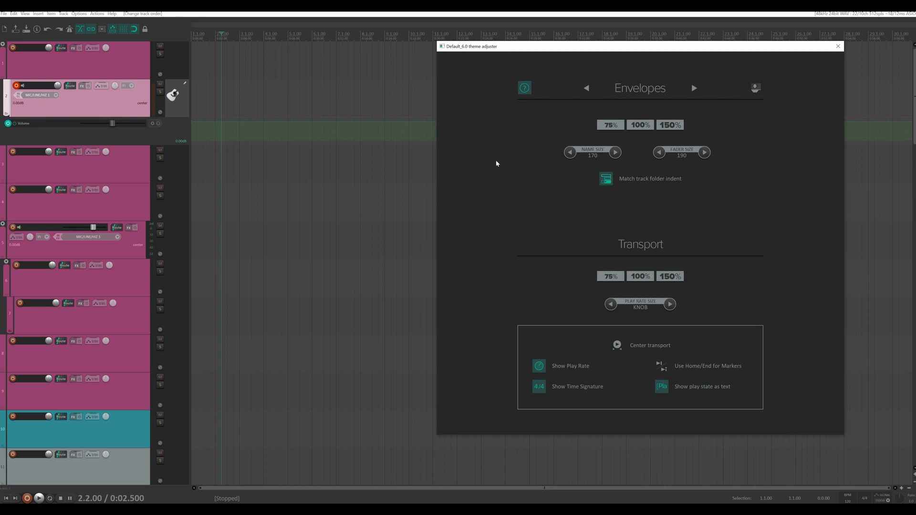
{"action": "left_click", "coordinate": [605, 179]}
{"action": "left_click", "coordinate": [605, 179]}
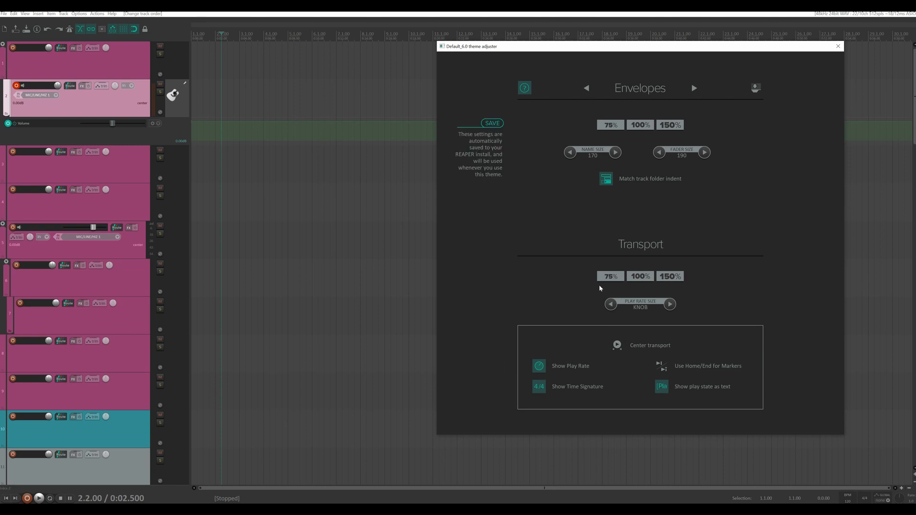
- Try the transport at 150% and 75% scale, and return it to 100%
{"action": "left_click", "coordinate": [664, 276]}
{"action": "left_click", "coordinate": [639, 276]}
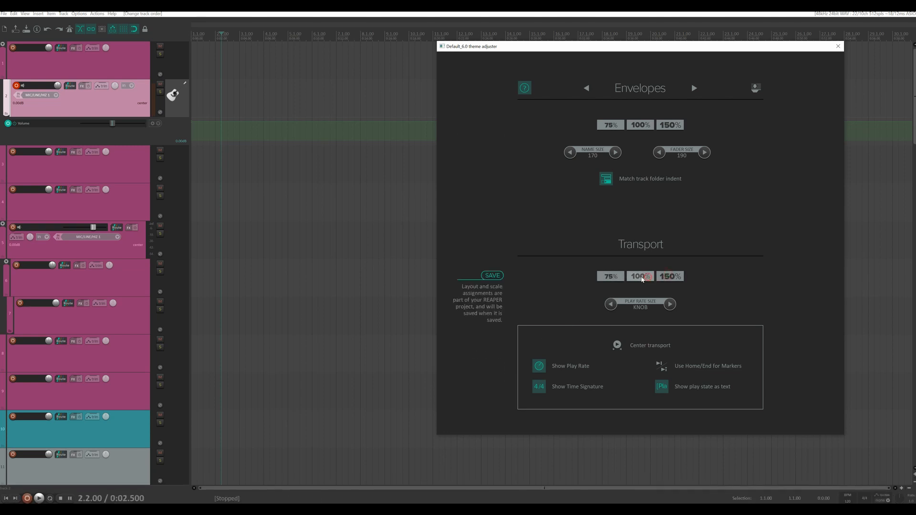
{"action": "left_click", "coordinate": [611, 277]}
{"action": "left_click", "coordinate": [638, 277]}
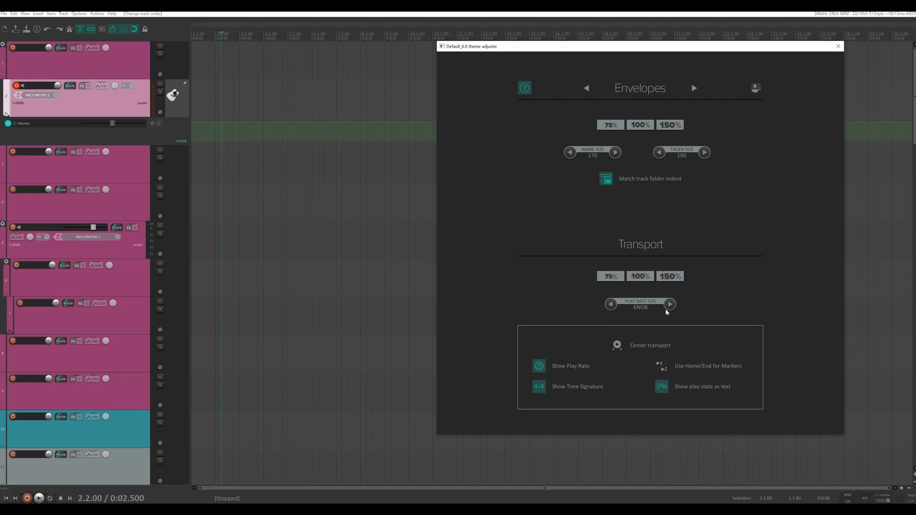
- Enlarge the transport's play rate control to size 310, and return it to KNOB
{"action": "left_click", "coordinate": [669, 304]}
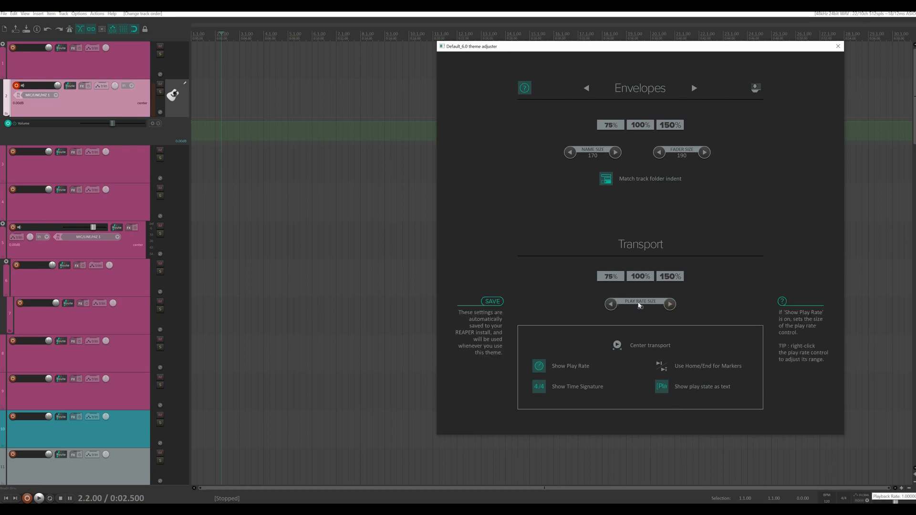
{"action": "left_click", "coordinate": [669, 304]}
{"action": "left_click", "coordinate": [669, 304]}
{"action": "left_click", "coordinate": [669, 304]}
{"action": "left_click", "coordinate": [670, 304]}
{"action": "left_click", "coordinate": [670, 304]}
{"action": "left_click", "coordinate": [670, 304]}
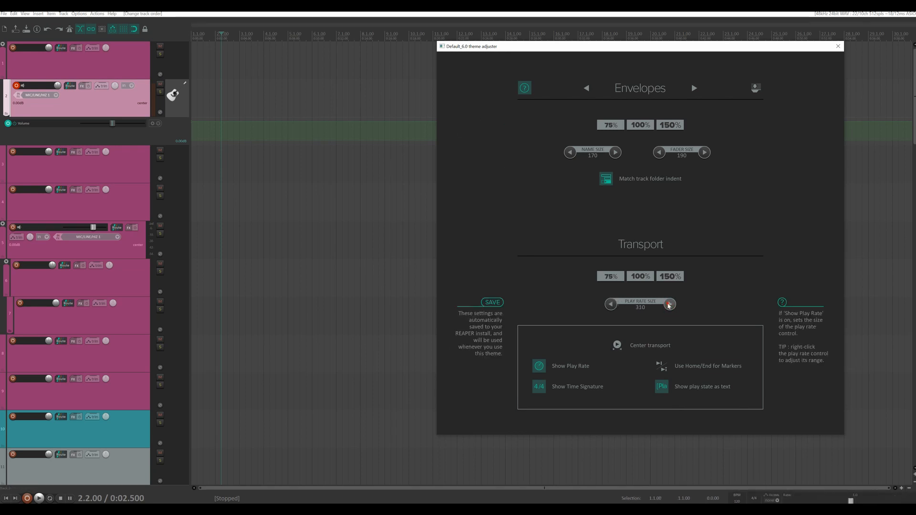
{"action": "left_click", "coordinate": [611, 304]}
{"action": "left_click", "coordinate": [611, 304]}
{"action": "left_click", "coordinate": [611, 304]}
{"action": "left_click", "coordinate": [611, 304]}
{"action": "left_click", "coordinate": [611, 305]}
{"action": "left_click", "coordinate": [611, 304]}
{"action": "left_click", "coordinate": [611, 304]}
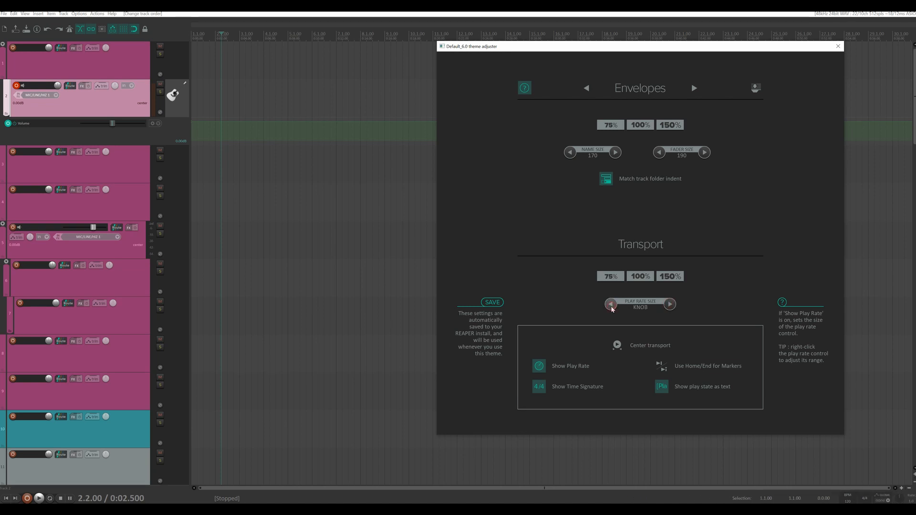
- Toggle Show Play Rate and Show Time Signature in the transport off and back on
{"action": "left_click", "coordinate": [540, 369]}
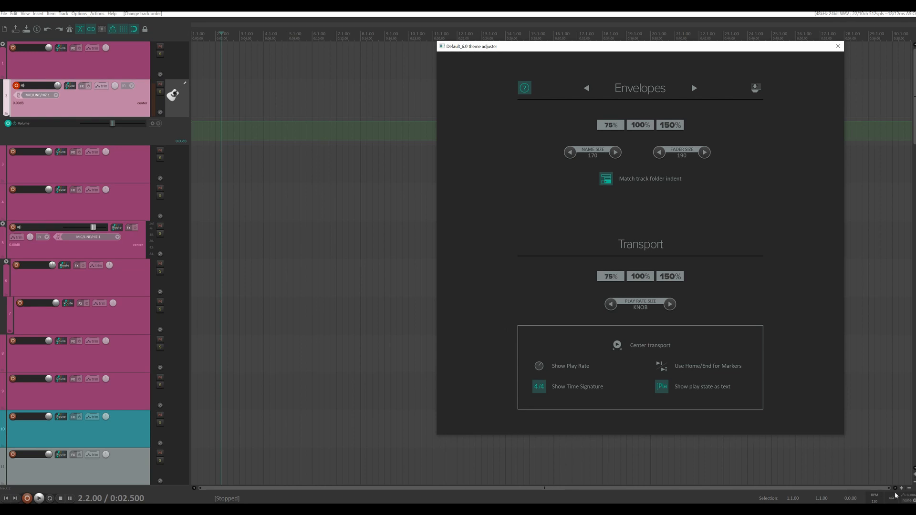
{"action": "left_click", "coordinate": [541, 366]}
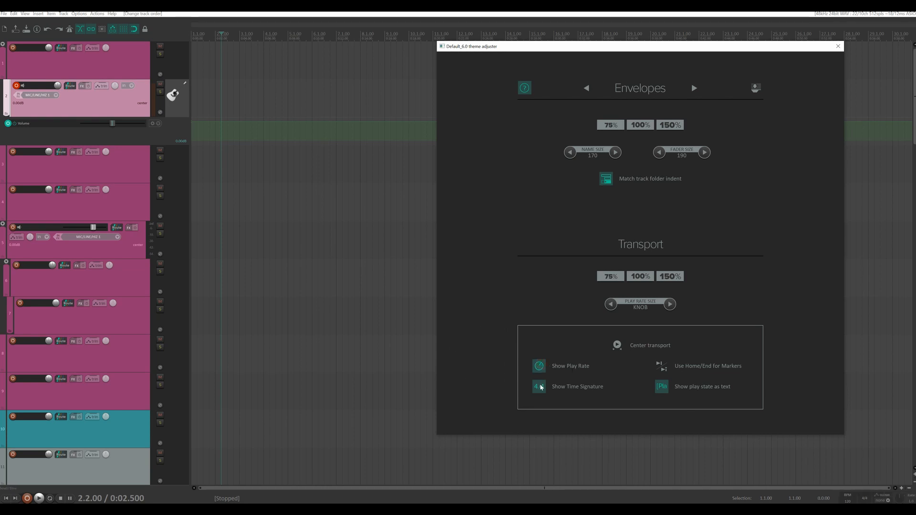
{"action": "left_click", "coordinate": [540, 387]}
{"action": "left_click", "coordinate": [540, 387]}
{"action": "left_click", "coordinate": [541, 387]}
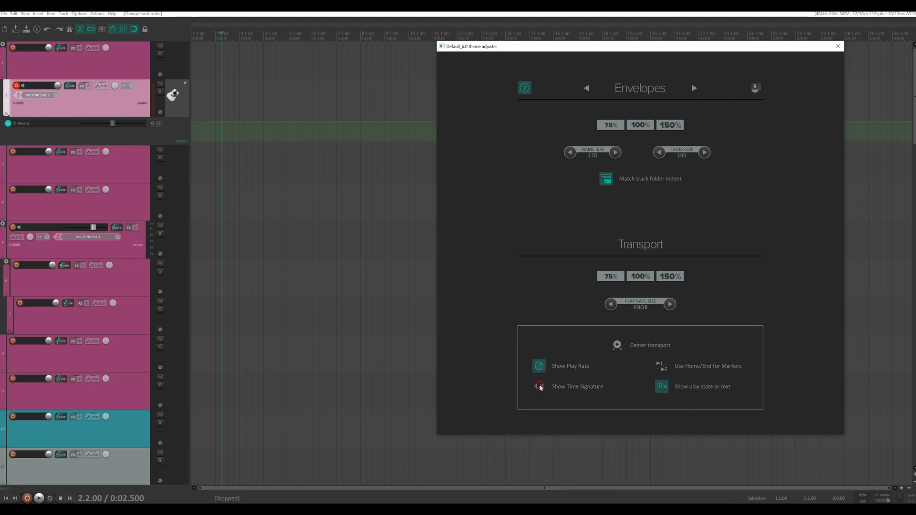
{"action": "left_click", "coordinate": [541, 387]}
{"action": "left_click", "coordinate": [541, 387]}
{"action": "left_click", "coordinate": [541, 387]}
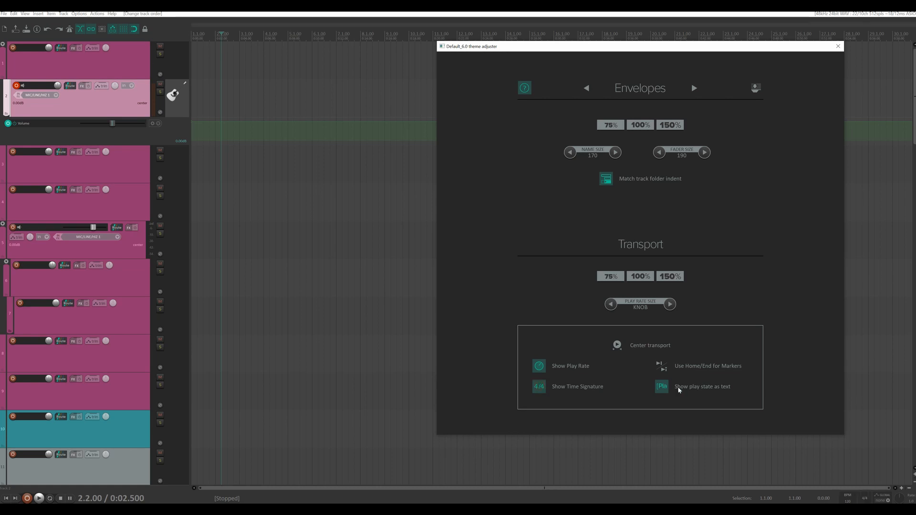
- Try the Show play state as text option for the transport, and close the theme adjuster
{"action": "left_click", "coordinate": [667, 387]}
{"action": "left_click", "coordinate": [662, 387]}
{"action": "left_click", "coordinate": [665, 389]}
{"action": "left_click", "coordinate": [664, 388]}
{"action": "left_click", "coordinate": [838, 46]}
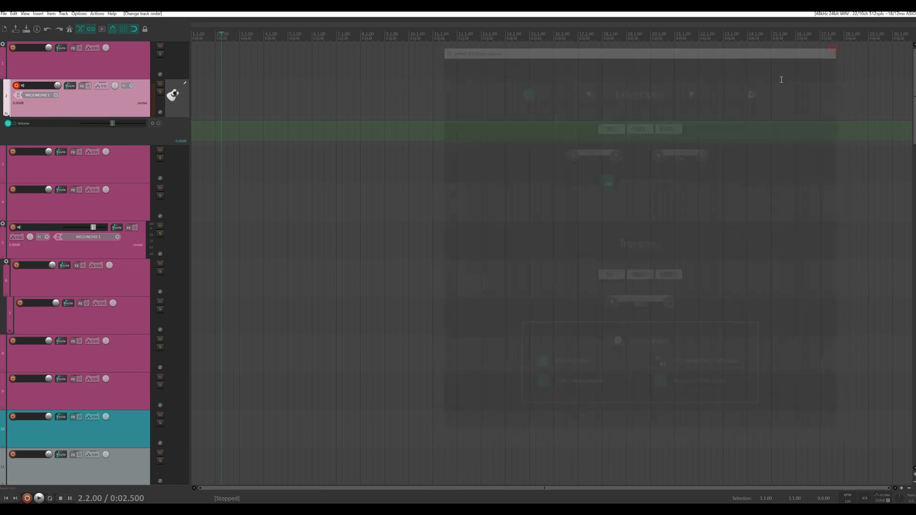
{"action": "scroll", "coordinate": [338, 215], "scroll_direction": "up", "scroll_amount": 8}
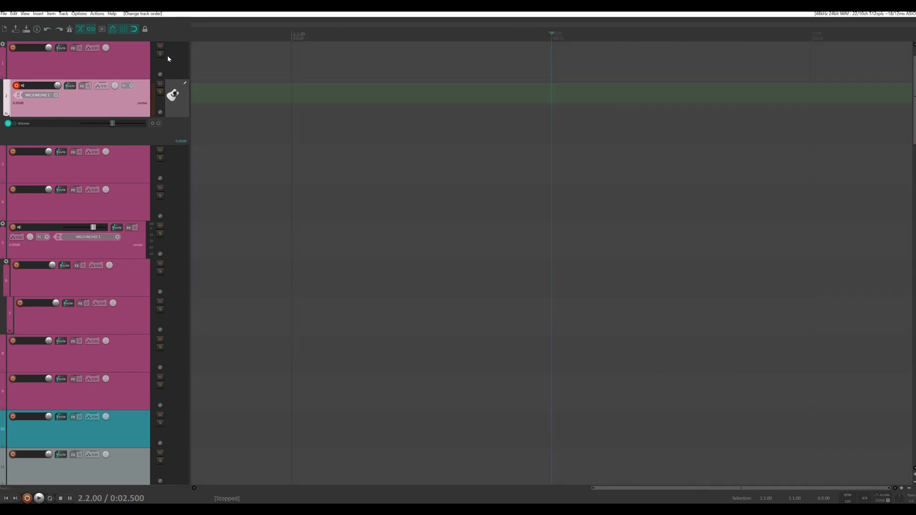
{"action": "scroll", "coordinate": [167, 55], "scroll_direction": "down", "scroll_amount": 2}
{"action": "scroll", "coordinate": [303, 146], "scroll_direction": "down", "scroll_amount": 5}
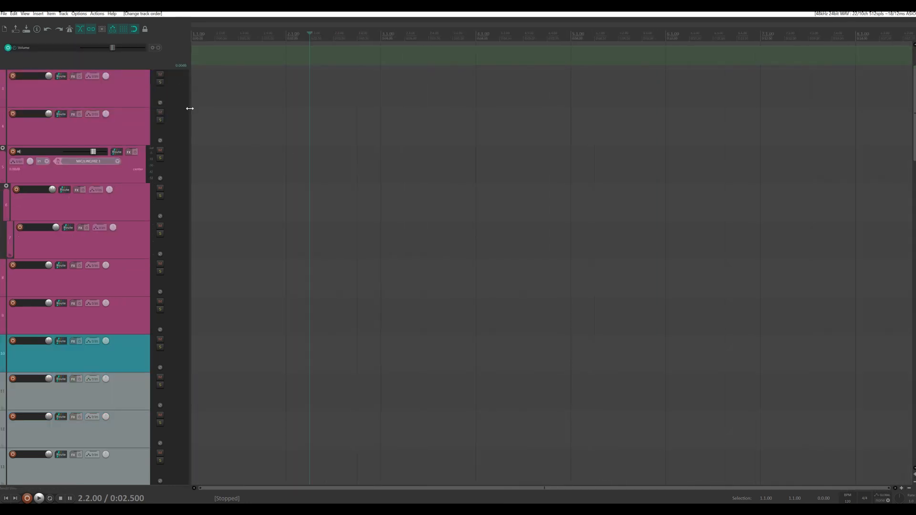
{"action": "scroll", "coordinate": [181, 107], "scroll_direction": "up", "scroll_amount": 2}
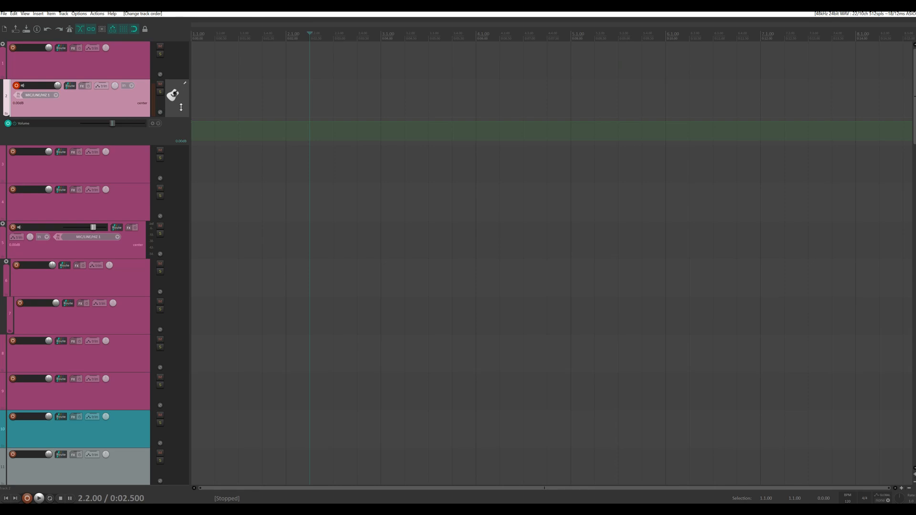
- Open the advanced UI/system tweaks in the preferences, and apply Multimonitor aware (recommended) as the HiDPI mode
{"action": "key", "text": "ctrl+p"}
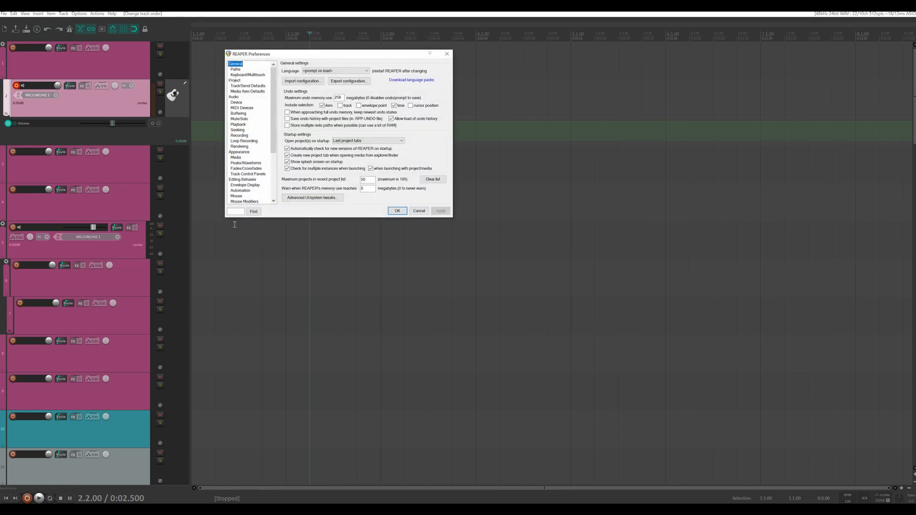
{"action": "left_click_drag", "start_coordinate": [340, 56], "coordinate": [515, 59]}
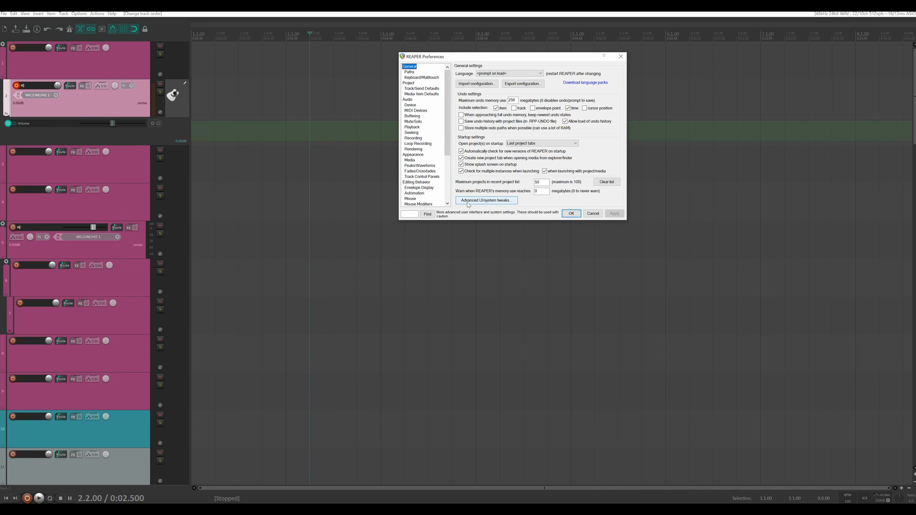
{"action": "left_click", "coordinate": [488, 201]}
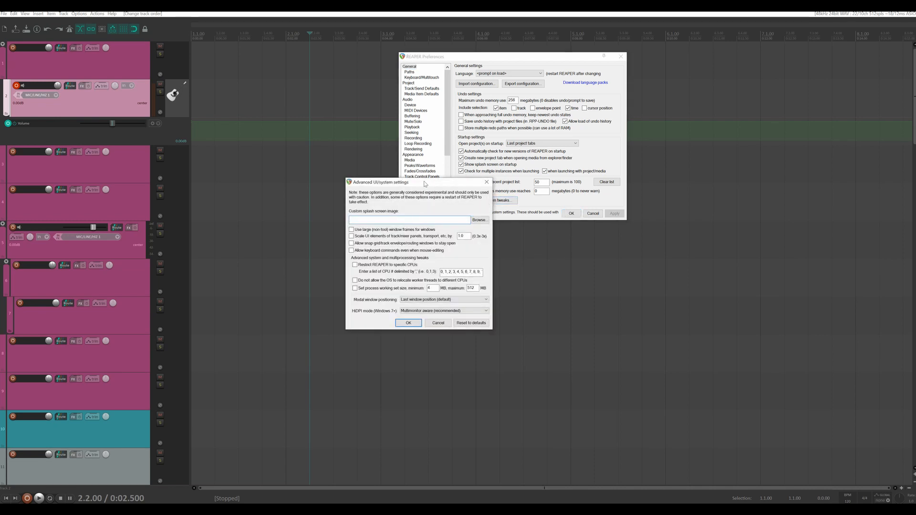
{"action": "left_click_drag", "start_coordinate": [426, 185], "coordinate": [361, 138]}
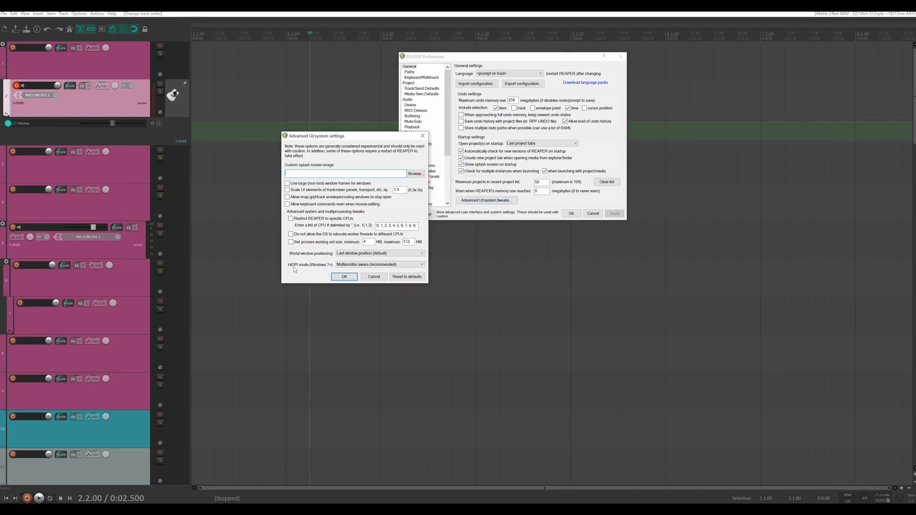
{"action": "left_click", "coordinate": [351, 265]}
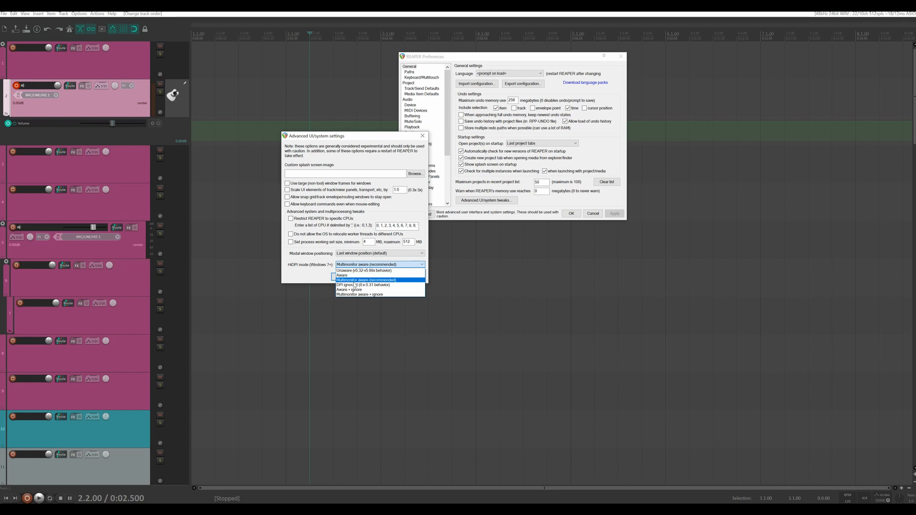
{"action": "left_click", "coordinate": [354, 284]}
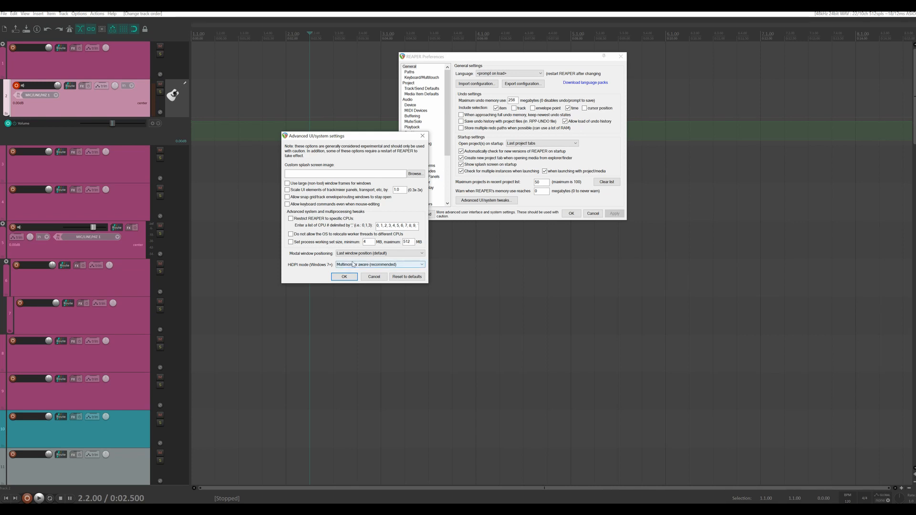
{"action": "left_click", "coordinate": [353, 264]}
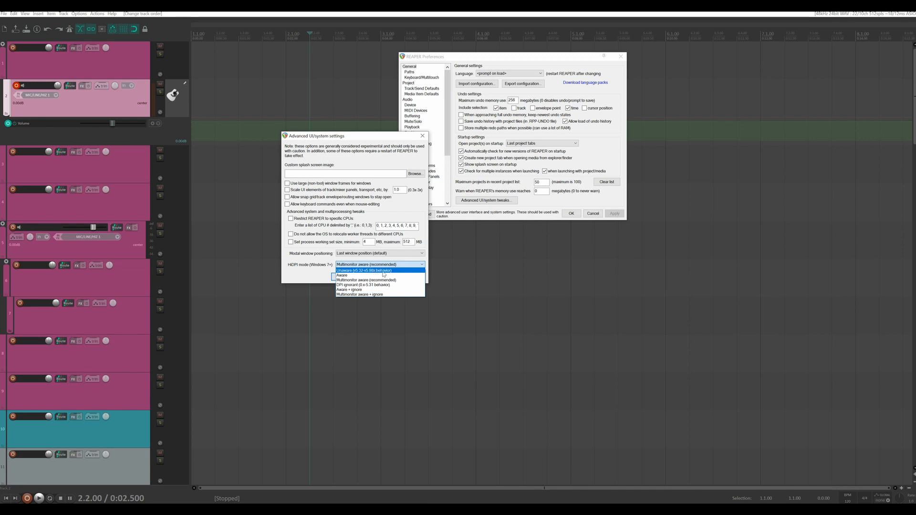
{"action": "left_click", "coordinate": [366, 280]}
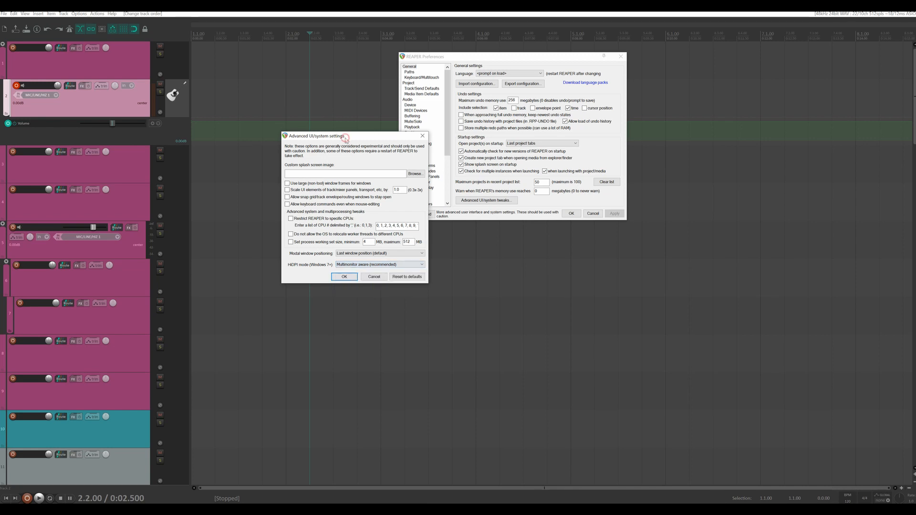
{"action": "left_click", "coordinate": [344, 276]}
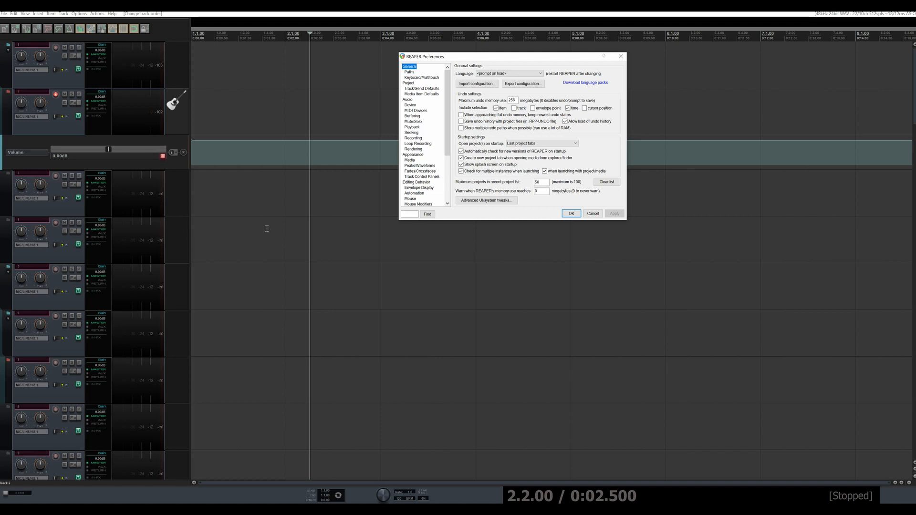
- Reopen the advanced UI/system tweaks and choose the Unaware HiDPI mode
{"action": "left_click", "coordinate": [475, 201]}
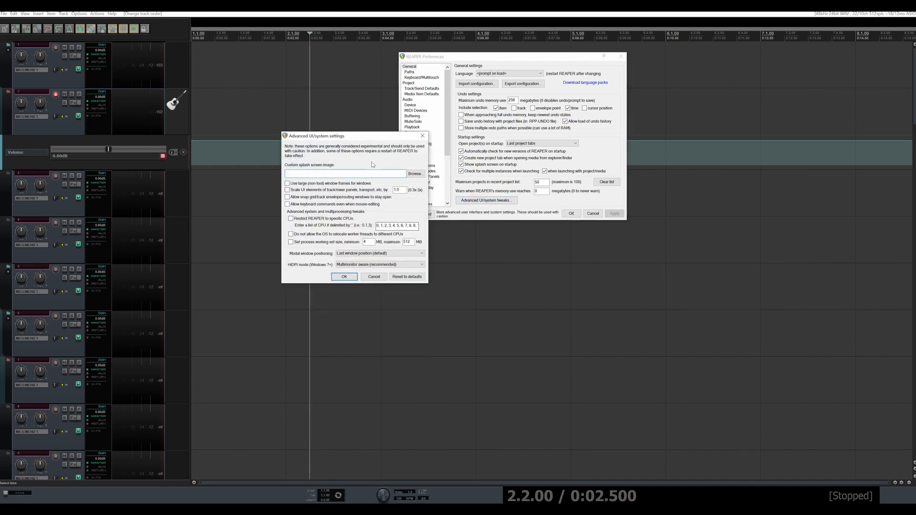
{"action": "left_click_drag", "start_coordinate": [359, 137], "coordinate": [449, 121]}
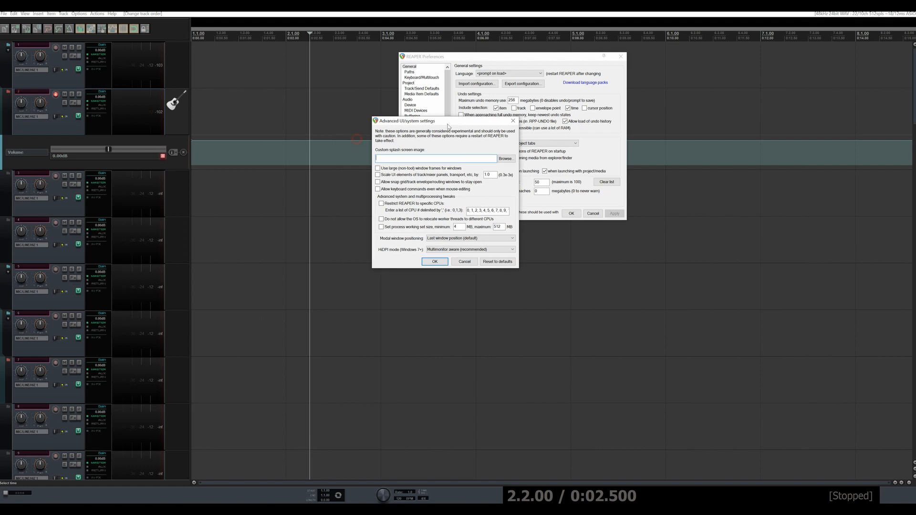
{"action": "left_click", "coordinate": [439, 251]}
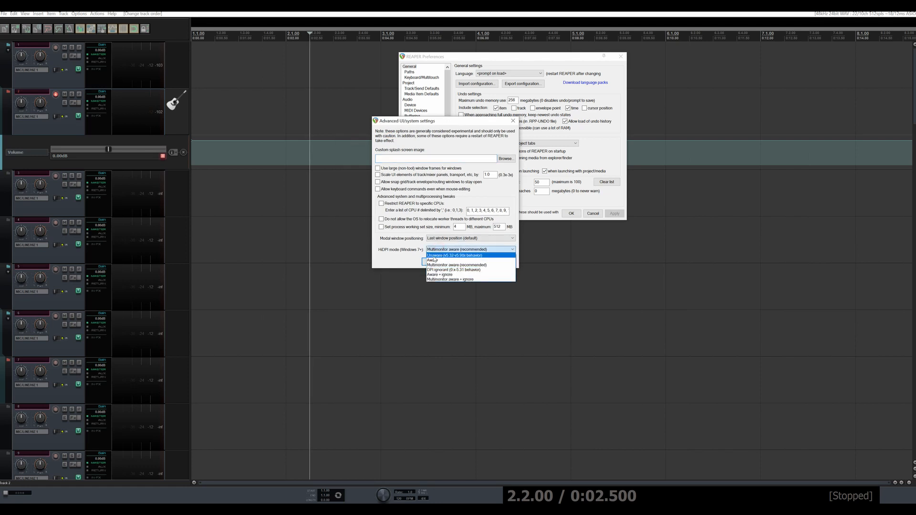
{"action": "left_click", "coordinate": [433, 256]}
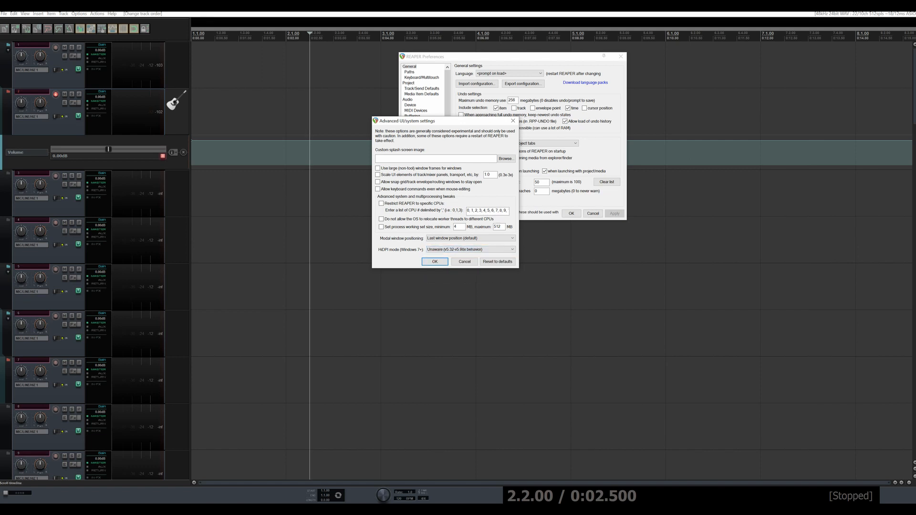
- Switch to Windows Settings and examine the scaling and resolution options on the Affichage page under Système
{"action": "key", "text": "super+i"}
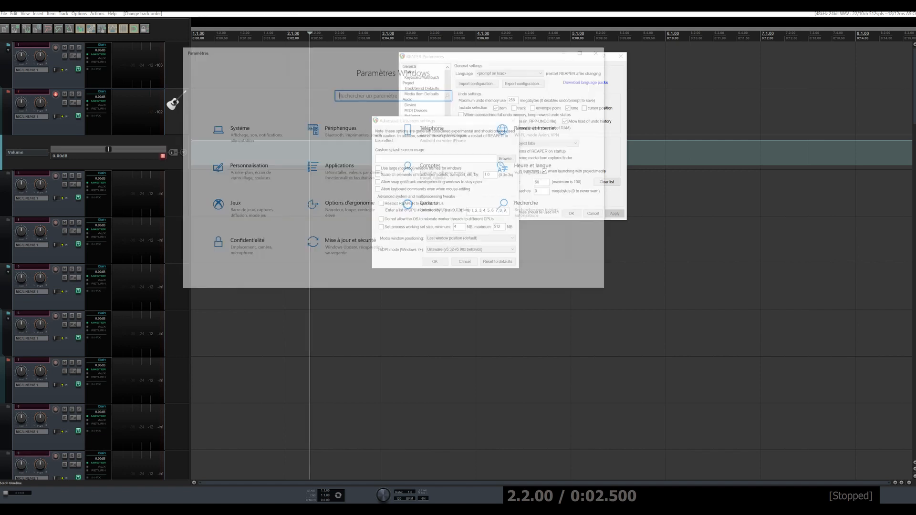
{"action": "left_click", "coordinate": [236, 134]}
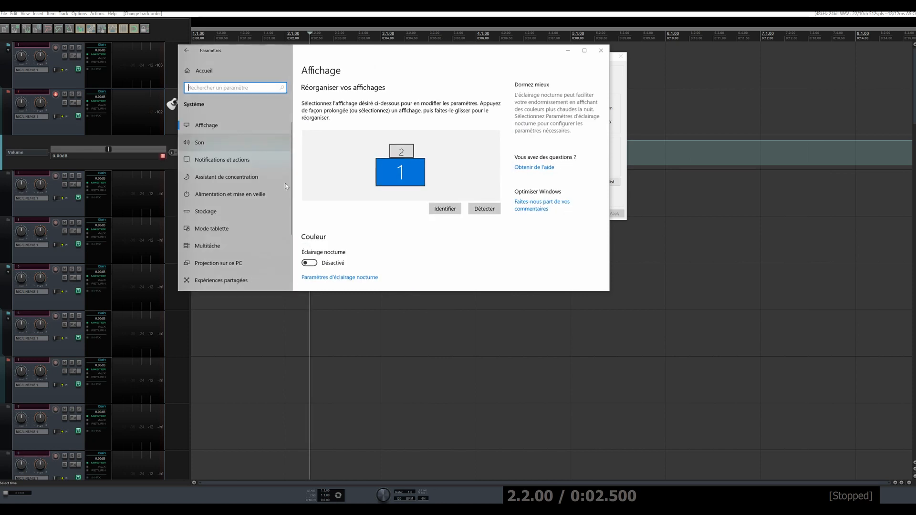
{"action": "scroll", "coordinate": [330, 196], "scroll_direction": "down", "scroll_amount": 4}
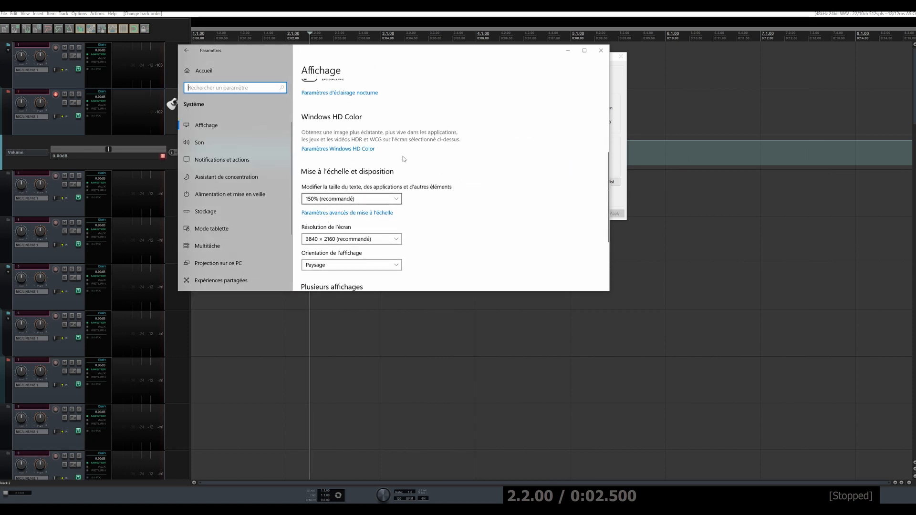
- Close the Windows Settings and set the HiDPI mode to Multimonitor aware (recommended)
{"action": "left_click", "coordinate": [601, 56]}
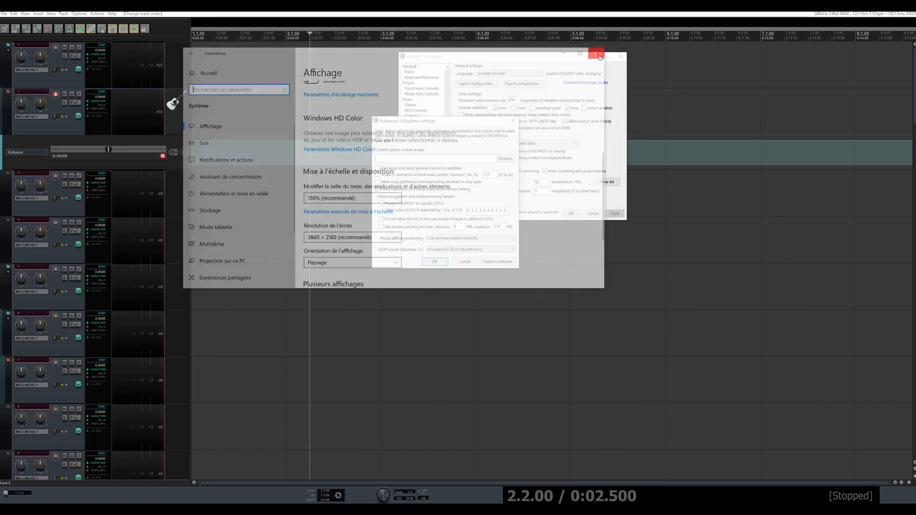
{"action": "left_click", "coordinate": [436, 249]}
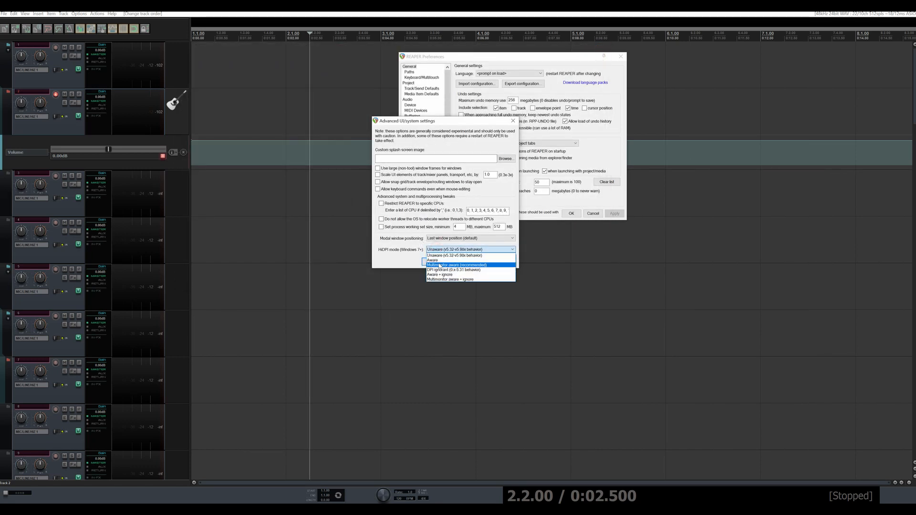
{"action": "left_click", "coordinate": [439, 265]}
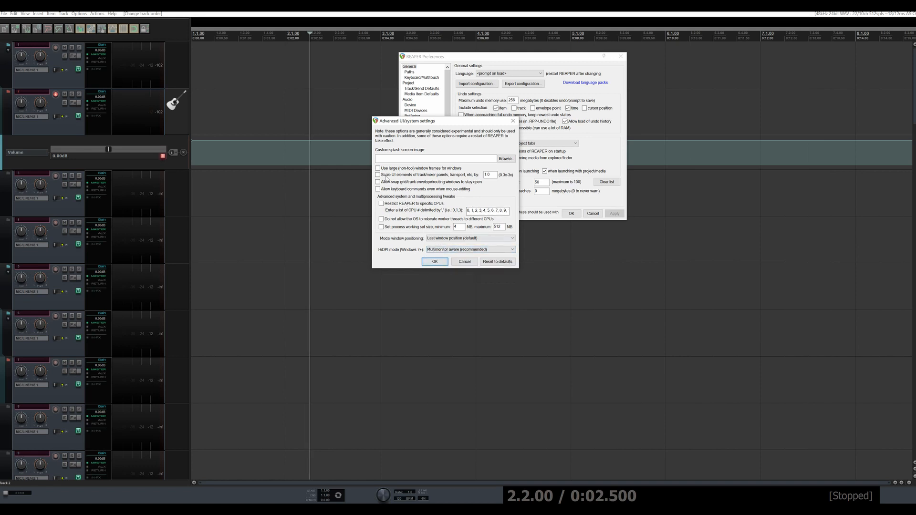
- Enable scaling of the track/mixer panel and transport UI elements by 1.2, apply it, and close the preferences
{"action": "left_click", "coordinate": [379, 175]}
{"action": "double_click", "coordinate": [489, 175]}
{"action": "type", "text": "1.2"}
{"action": "left_click", "coordinate": [436, 262]}
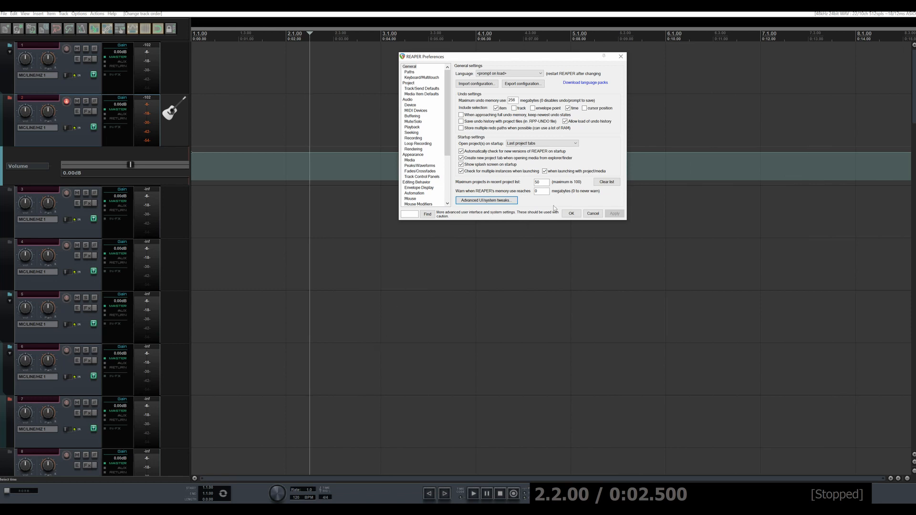
{"action": "left_click", "coordinate": [621, 57]}
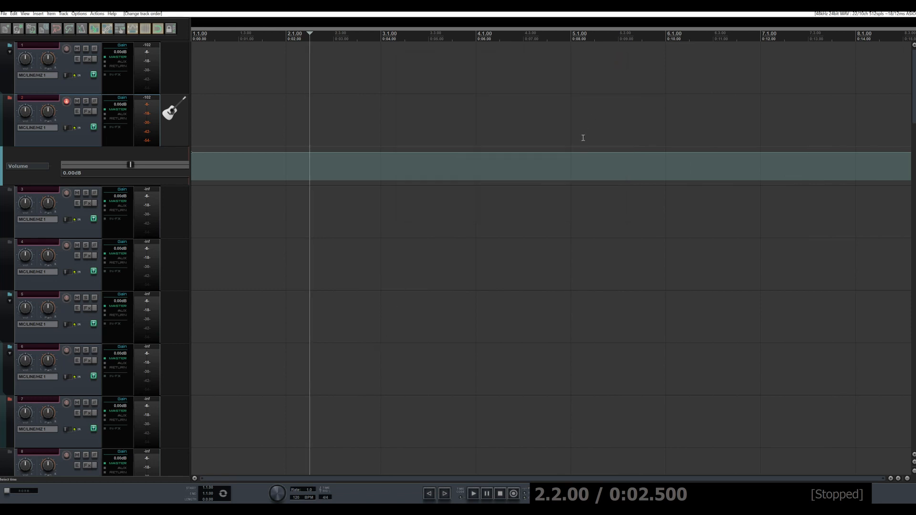
- Show the mixer, switch to the Default theme, and widen the mixer window to fit about twelve tracks
{"action": "key", "text": "ctrl+m"}
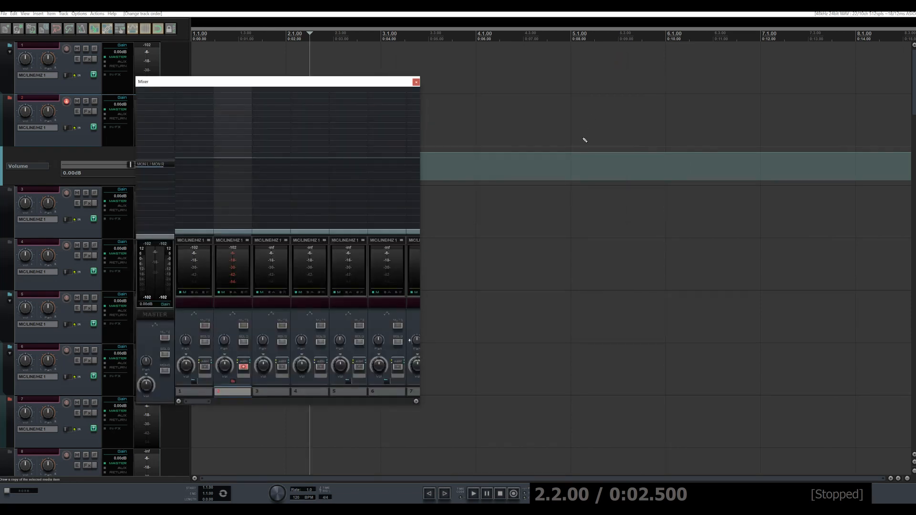
{"action": "left_click", "coordinate": [78, 14]}
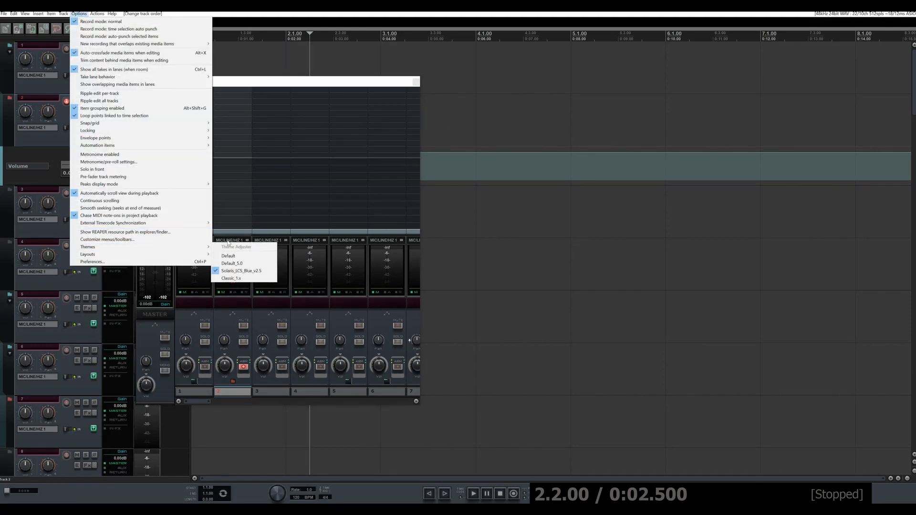
{"action": "mouse_move", "coordinate": [108, 247]}
{"action": "left_click", "coordinate": [228, 258]}
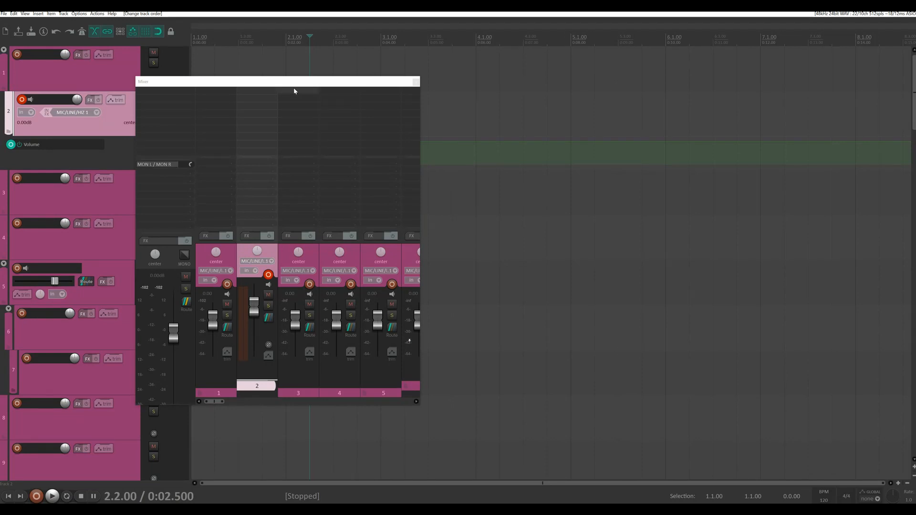
{"action": "left_click_drag", "start_coordinate": [299, 85], "coordinate": [359, 60]}
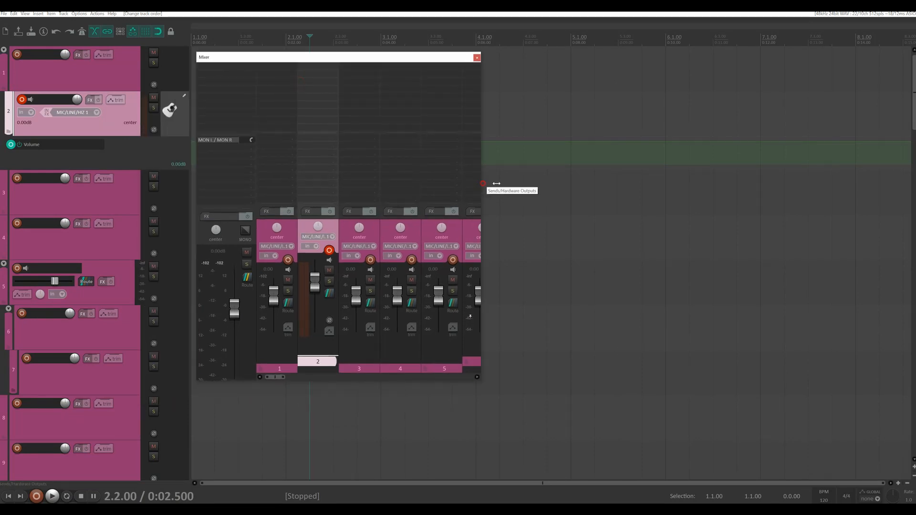
{"action": "left_click_drag", "start_coordinate": [483, 186], "coordinate": [755, 197]}
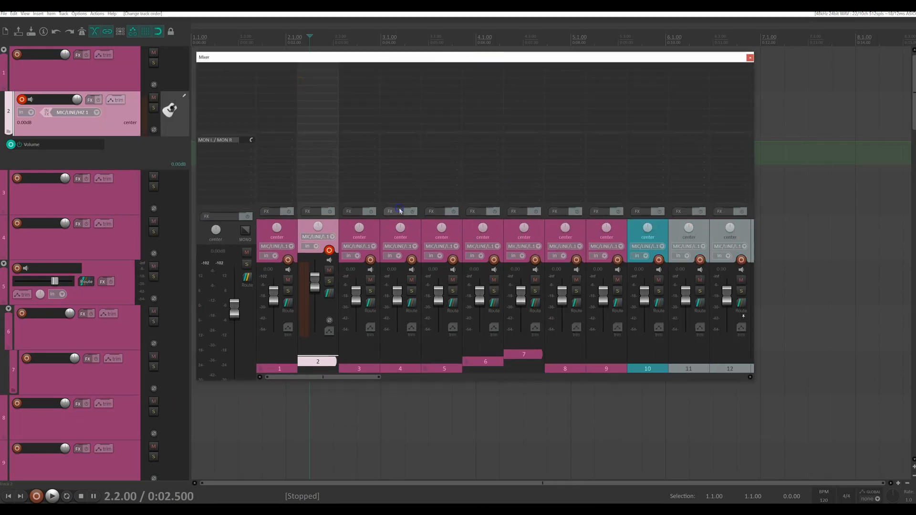
- Add the Cockos ReaEQ effect to track 3 and close the track 4 FX window
{"action": "left_click", "coordinate": [400, 211]}
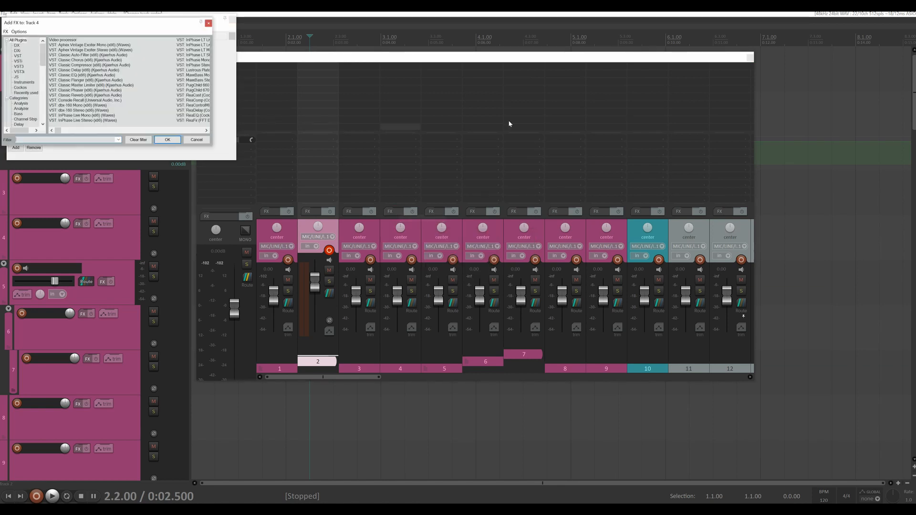
{"action": "left_click", "coordinate": [20, 87]}
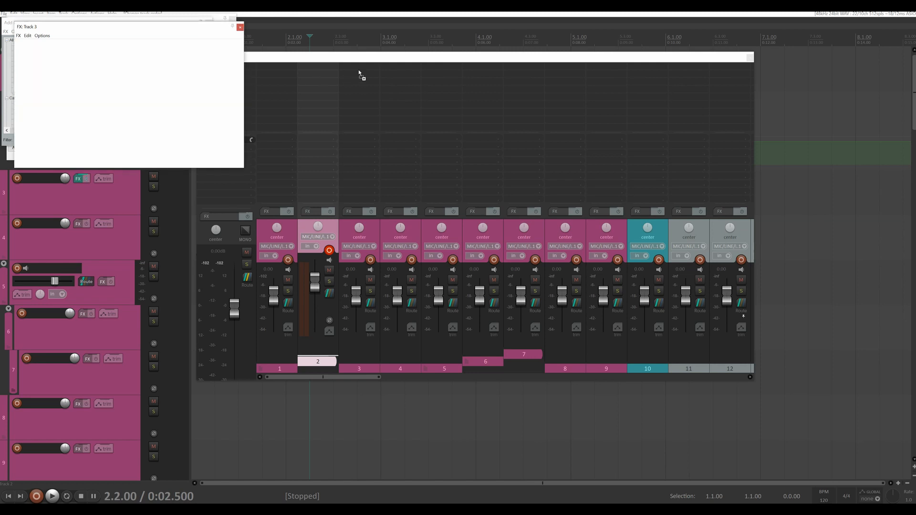
{"action": "left_click_drag", "start_coordinate": [204, 30], "coordinate": [430, 62]}
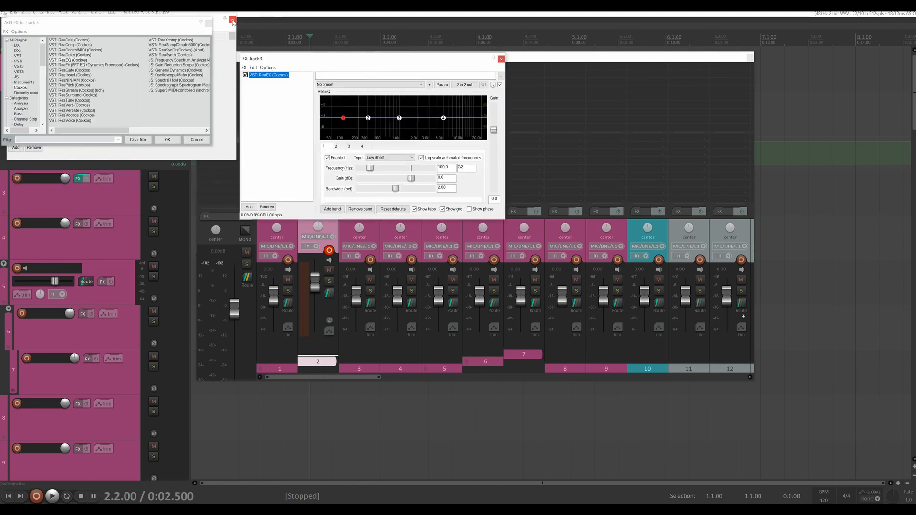
{"action": "left_click", "coordinate": [233, 20]}
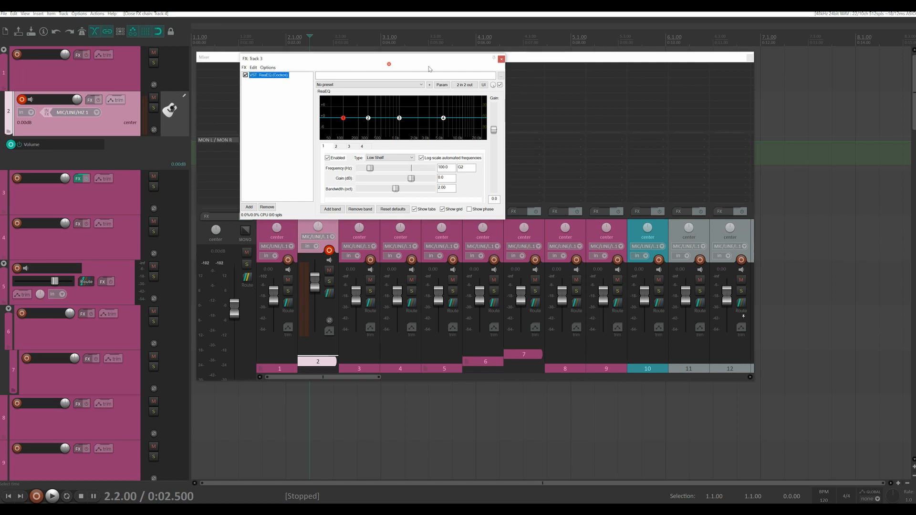
- Cut ReaEQ's band 2 slightly, boost band 3 by about 3.4 dB near 956 Hz, and show ReaEQ's embedded UI in the MCP
{"action": "left_click_drag", "start_coordinate": [425, 61], "coordinate": [693, 77]}
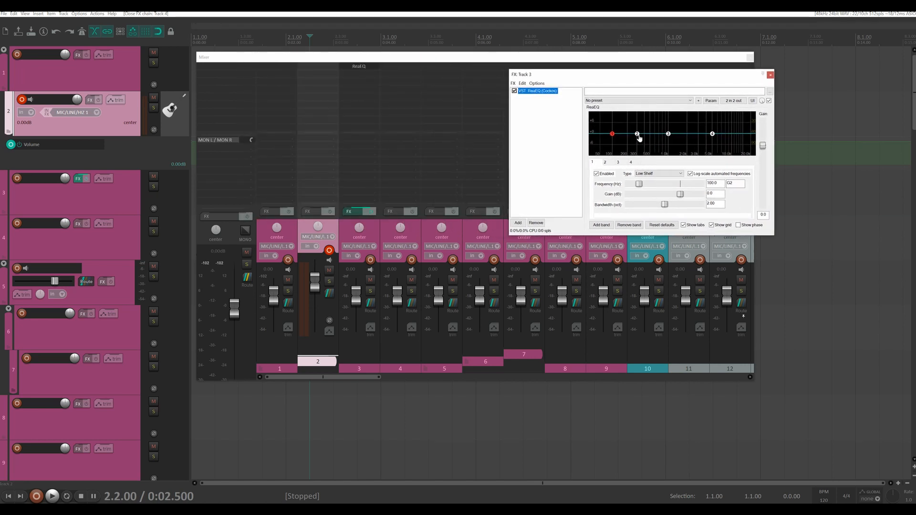
{"action": "left_click_drag", "start_coordinate": [639, 135], "coordinate": [668, 129]}
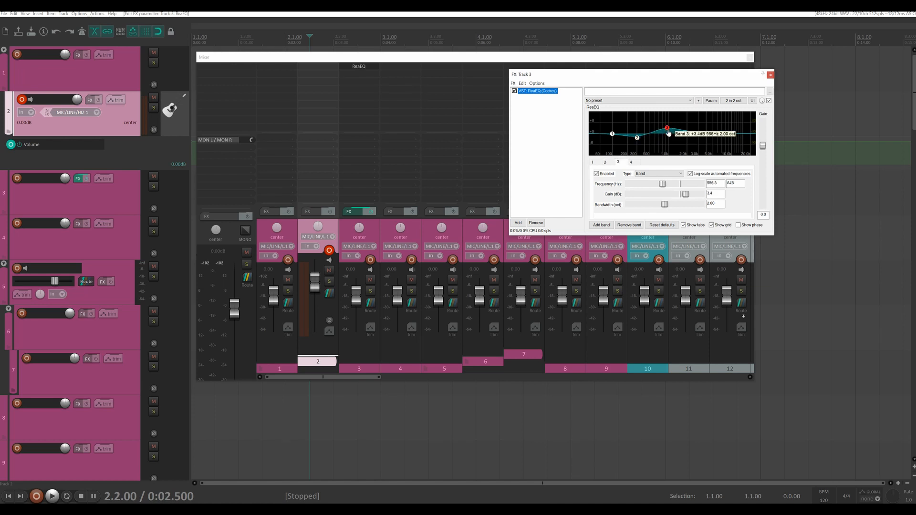
{"action": "right_click", "coordinate": [630, 74]}
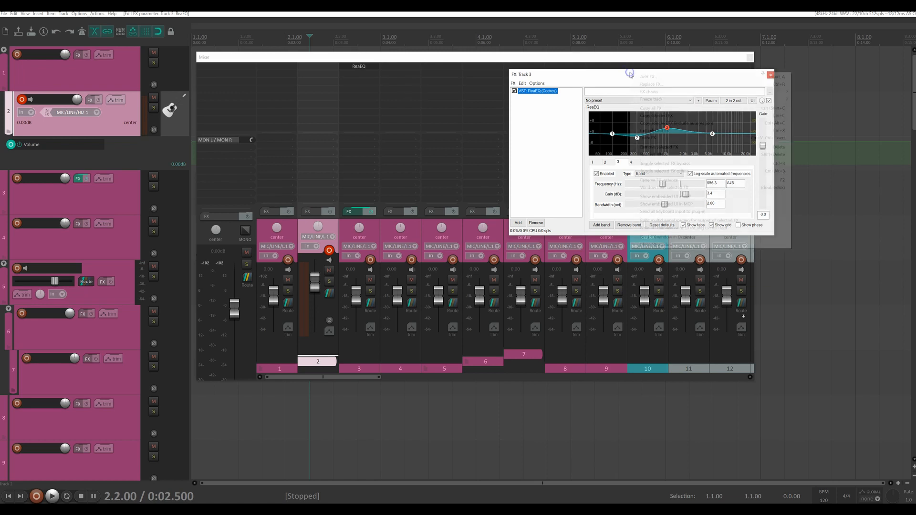
{"action": "right_click", "coordinate": [605, 79]}
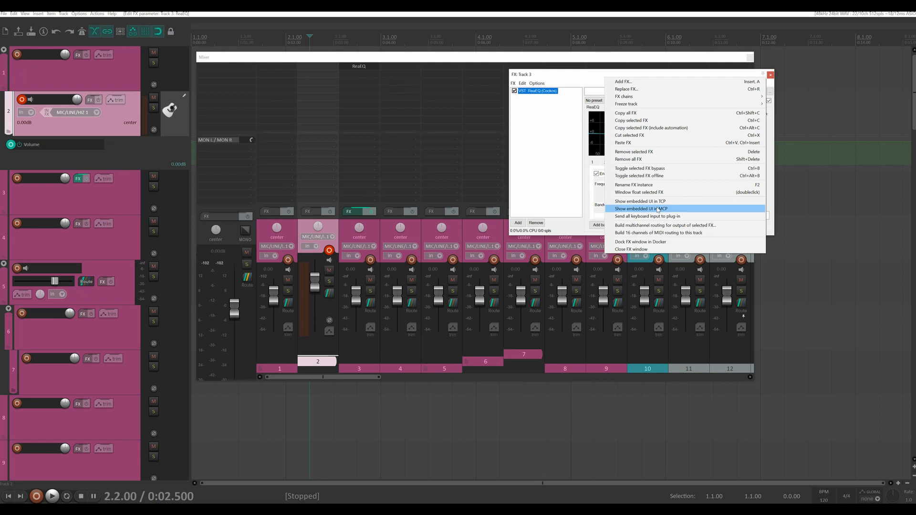
{"action": "left_click", "coordinate": [659, 210]}
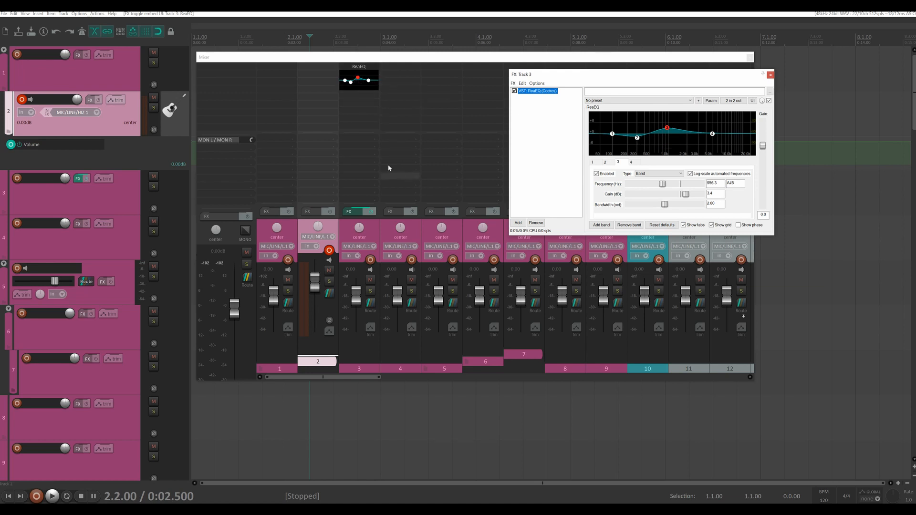
- Adjust ReaEQ's band 3 in track 3's embedded mixer graph to about 1112 Hz and 2.5 dB, and check it in the FX window
{"action": "mouse_move", "coordinate": [358, 78]}
{"action": "mouse_move", "coordinate": [358, 78]}
{"action": "left_mouse_down"}
{"action": "mouse_move", "coordinate": [361, 88]}
{"action": "mouse_move", "coordinate": [359, 78]}
{"action": "left_mouse_up"}
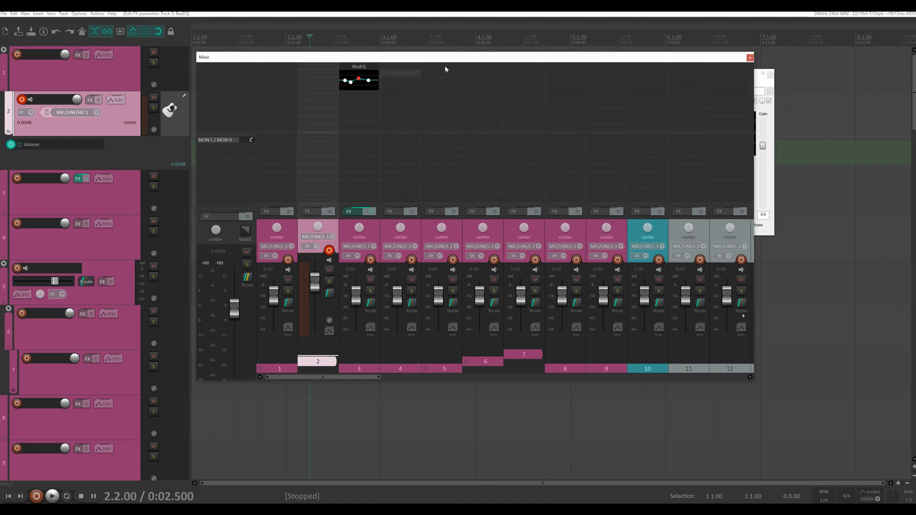
{"action": "left_click", "coordinate": [762, 76]}
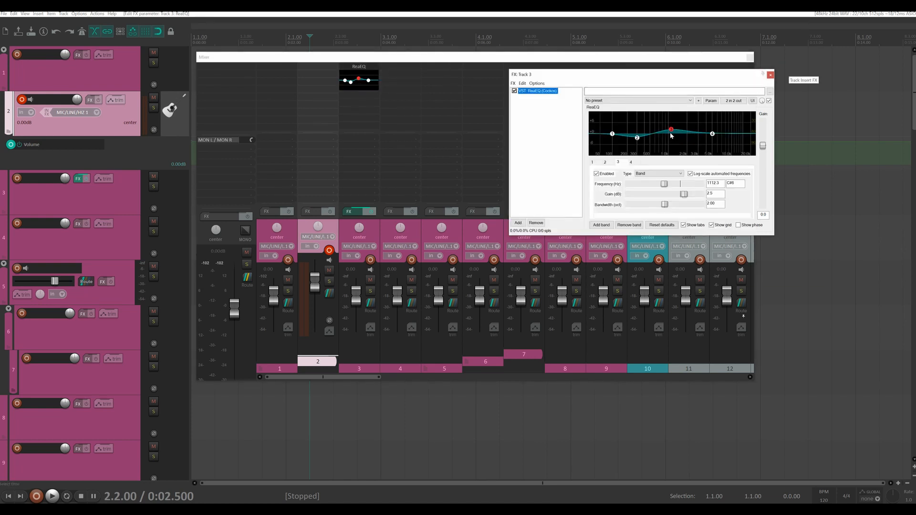
{"action": "mouse_move", "coordinate": [671, 133]}
- Add the JS MIDI Sequencer Megababy effect to track 3 after ReaEQ
{"action": "left_click", "coordinate": [517, 223]}
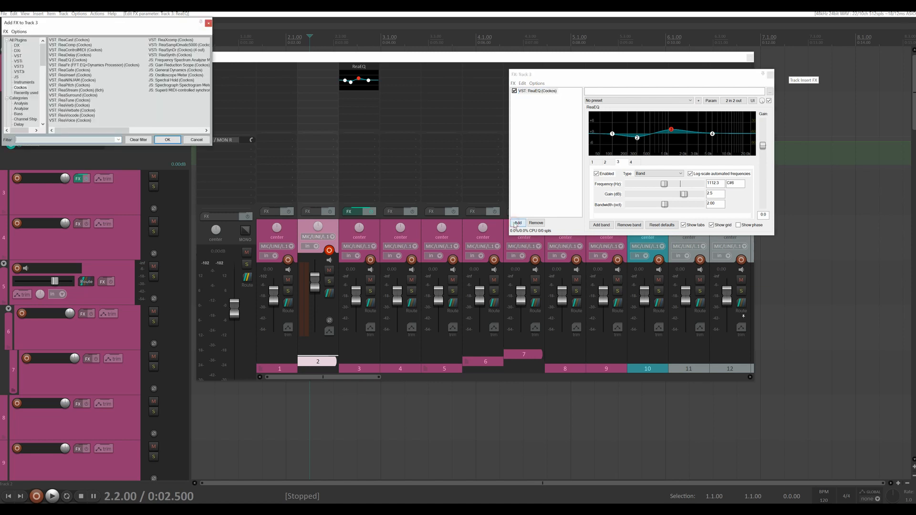
{"action": "left_click", "coordinate": [14, 77]}
{"action": "left_click", "coordinate": [49, 139]}
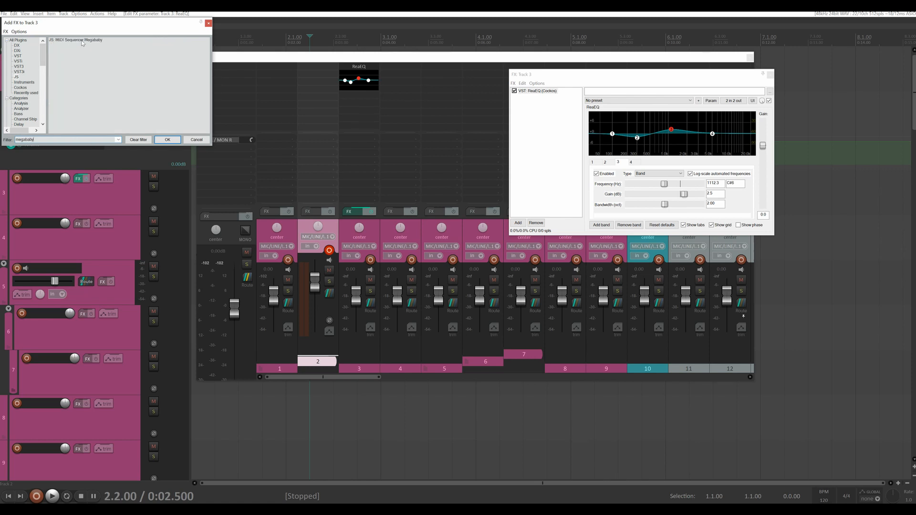
{"action": "double_click", "coordinate": [82, 43]}
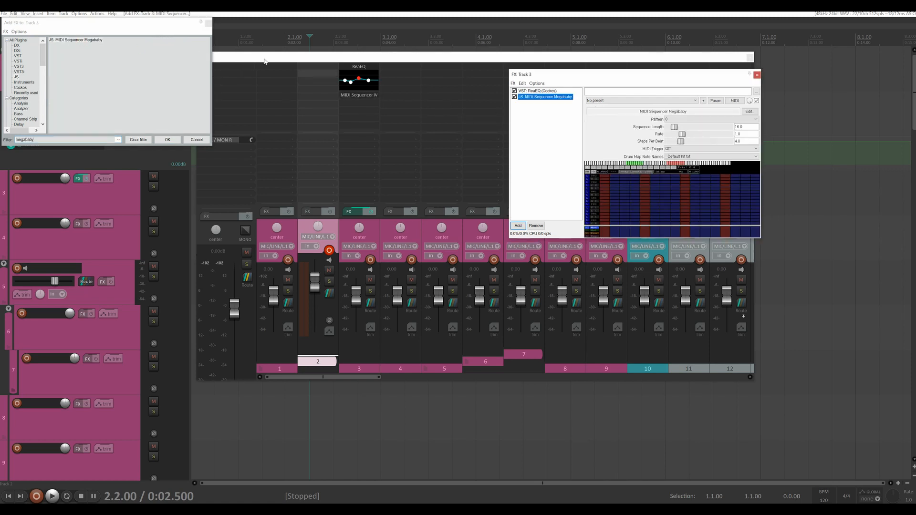
{"action": "left_click", "coordinate": [208, 23]}
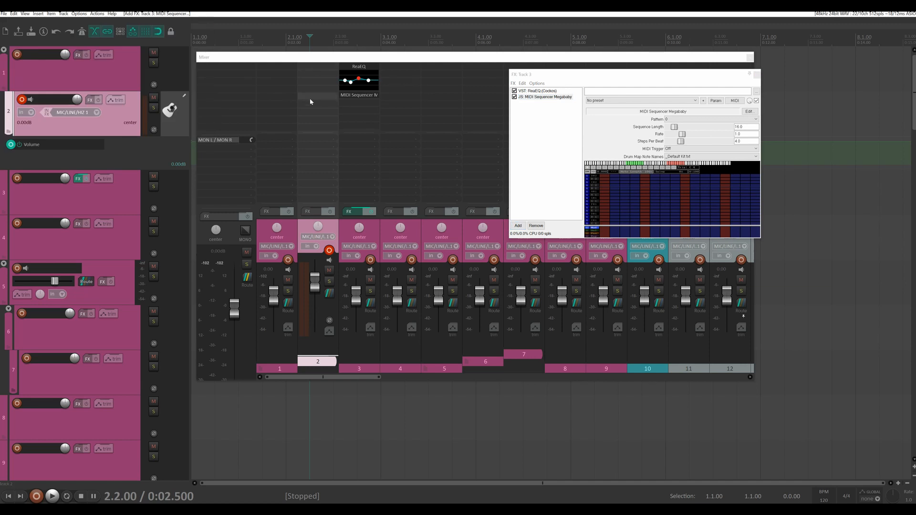
- Show the Megababy sequencer's embedded UI in the TCP and make track 3 taller to enlarge it
{"action": "right_click", "coordinate": [533, 101]}
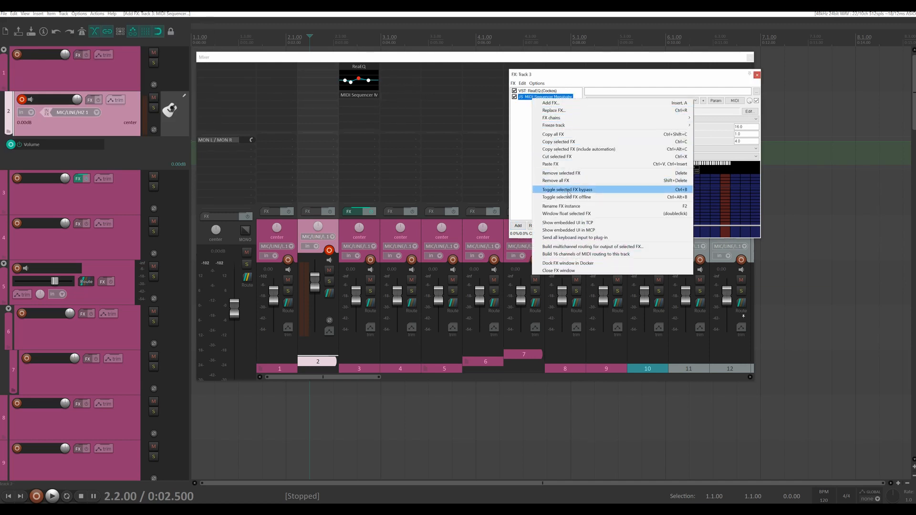
{"action": "left_click", "coordinate": [577, 225]}
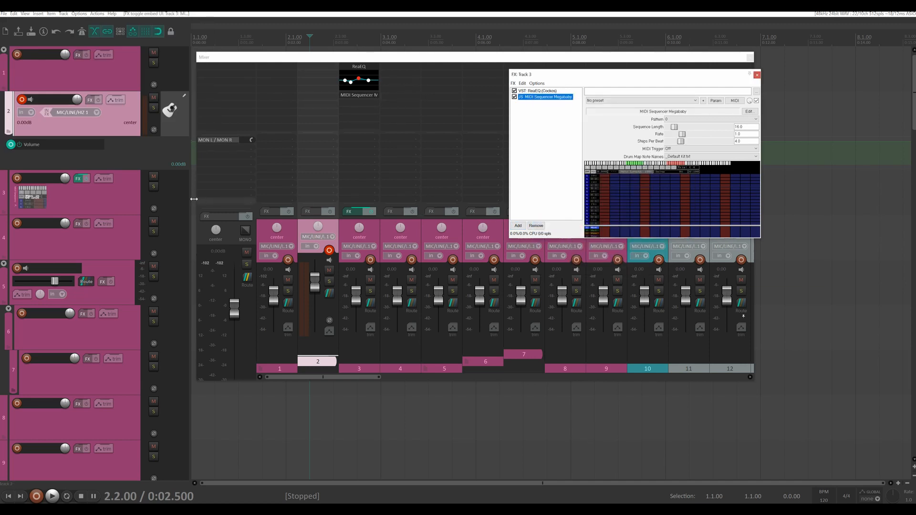
{"action": "left_click_drag", "start_coordinate": [175, 215], "coordinate": [178, 297]}
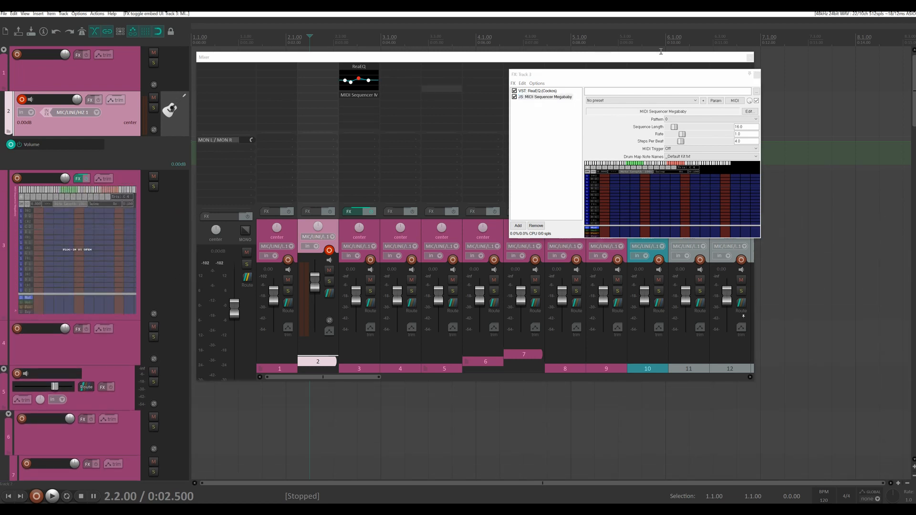
- Close the mixer and the track 3 FX window, and widen the track control panel
{"action": "left_click", "coordinate": [750, 57]}
{"action": "left_click", "coordinate": [757, 75]}
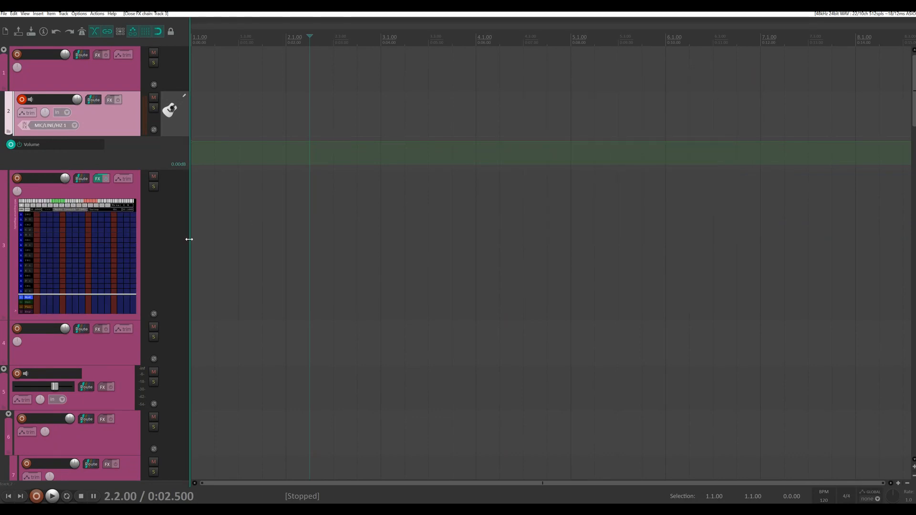
{"action": "left_click_drag", "start_coordinate": [189, 236], "coordinate": [256, 236]}
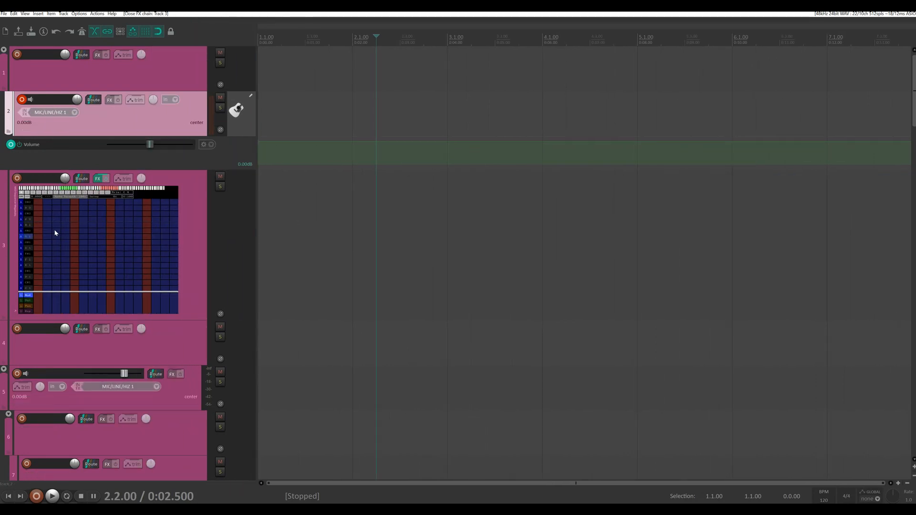
- Add four notes across the two lowest note rows of track 3's embedded Megababy sequencer grid
{"action": "left_click", "coordinate": [45, 289]}
{"action": "left_click", "coordinate": [74, 283]}
{"action": "left_click", "coordinate": [110, 288]}
{"action": "left_click", "coordinate": [146, 282]}
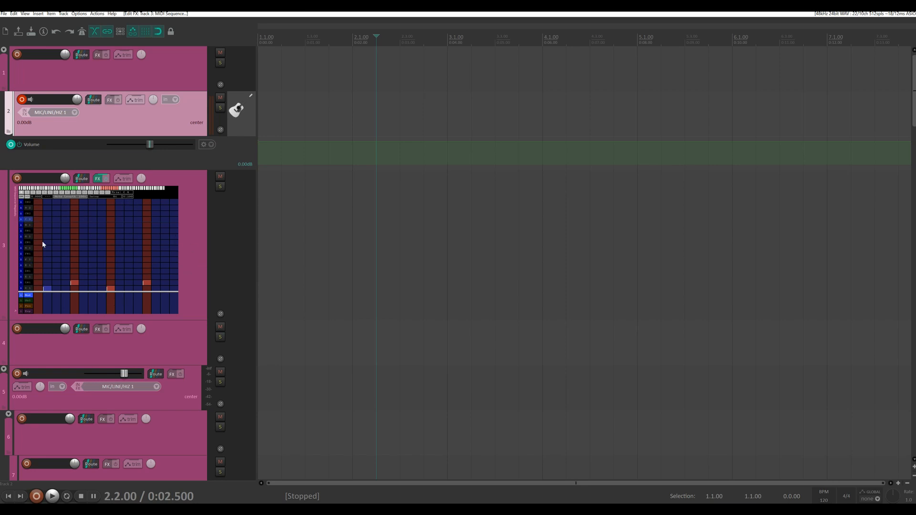
- Open track 3's Megababy sequencer in its own floating window, move it over the arrange area, and enlarge it
{"action": "left_click", "coordinate": [15, 312]}
{"action": "left_click_drag", "start_coordinate": [122, 18], "coordinate": [399, 96]}
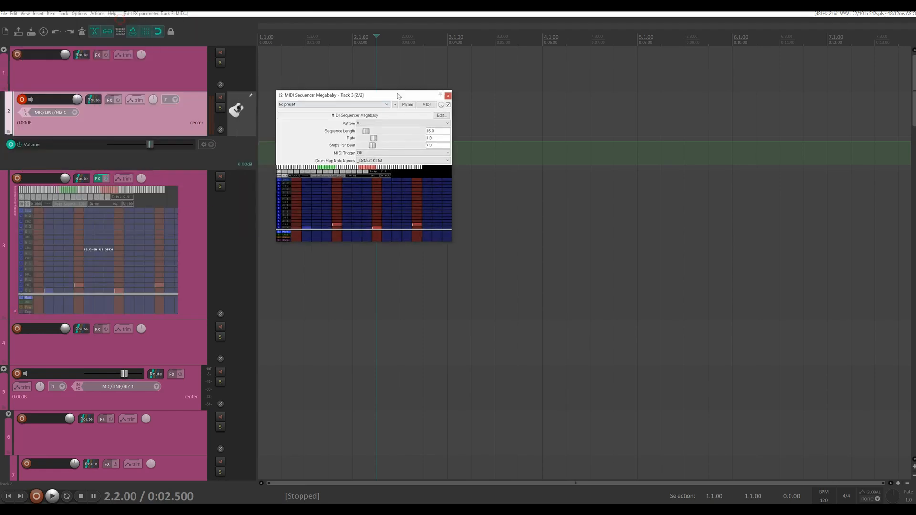
{"action": "left_click_drag", "start_coordinate": [458, 241], "coordinate": [604, 321]}
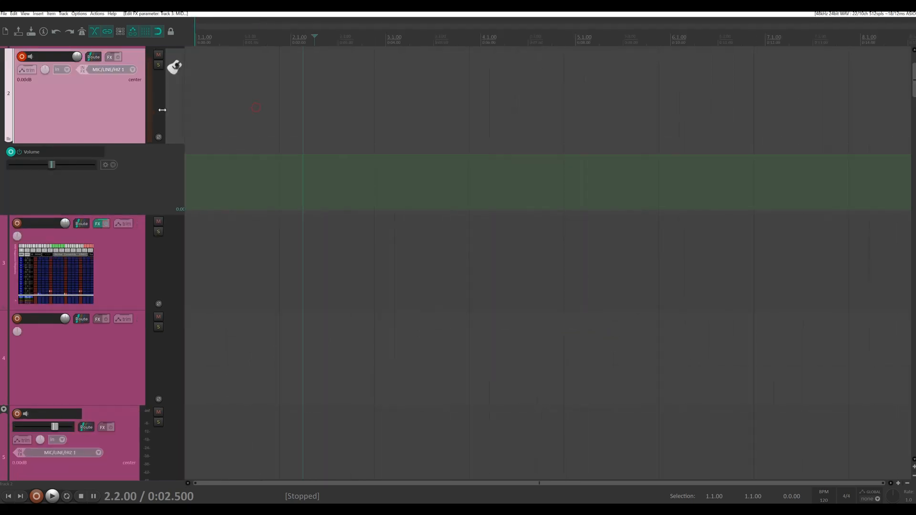
- Widen the track control panel slightly and shrink all tracks vertically to compact rows
{"action": "left_click_drag", "start_coordinate": [163, 110], "coordinate": [190, 100]}
{"action": "scroll", "coordinate": [205, 111], "scroll_direction": "down", "scroll_amount": 6}
{"action": "scroll", "coordinate": [206, 112], "scroll_direction": "down", "scroll_amount": 1}
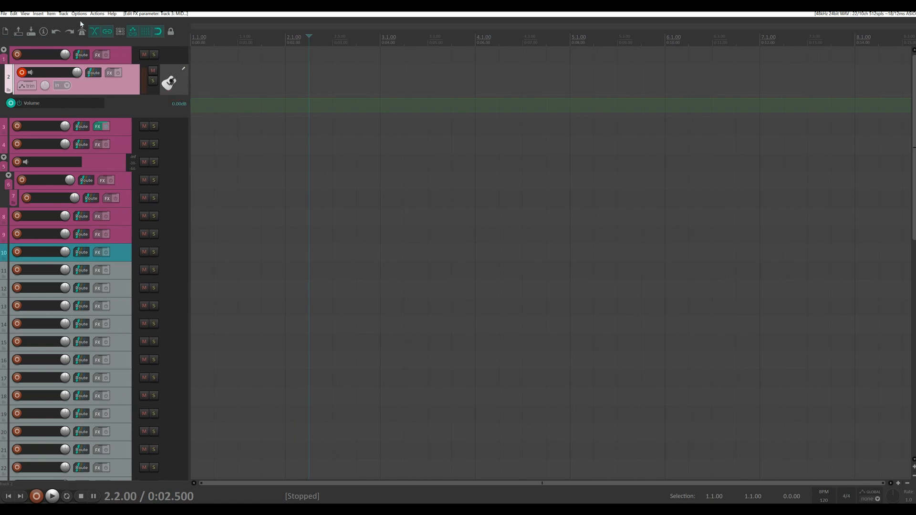
- Find the action for showing the TCP on the right side of arrange with the filter "tcp right", and run it
{"action": "left_click", "coordinate": [97, 13]}
{"action": "left_click", "coordinate": [123, 22]}
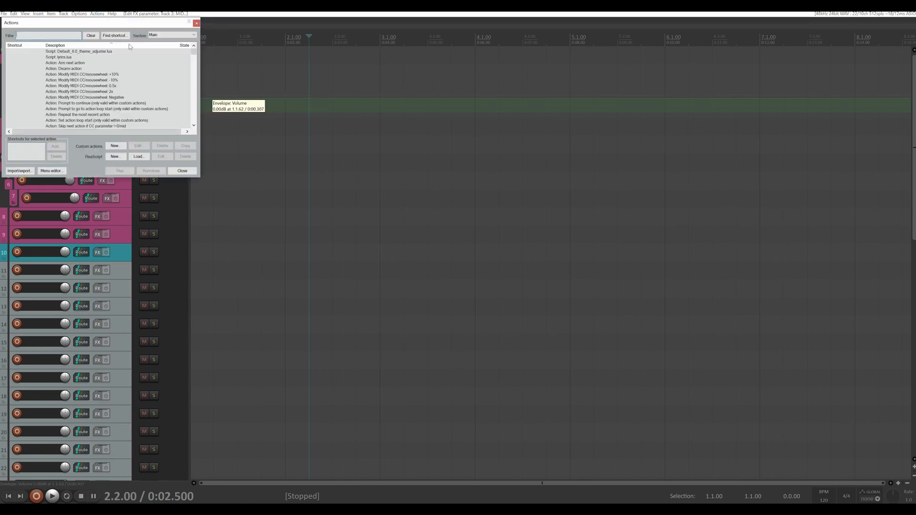
{"action": "left_click_drag", "start_coordinate": [122, 22], "coordinate": [441, 107]}
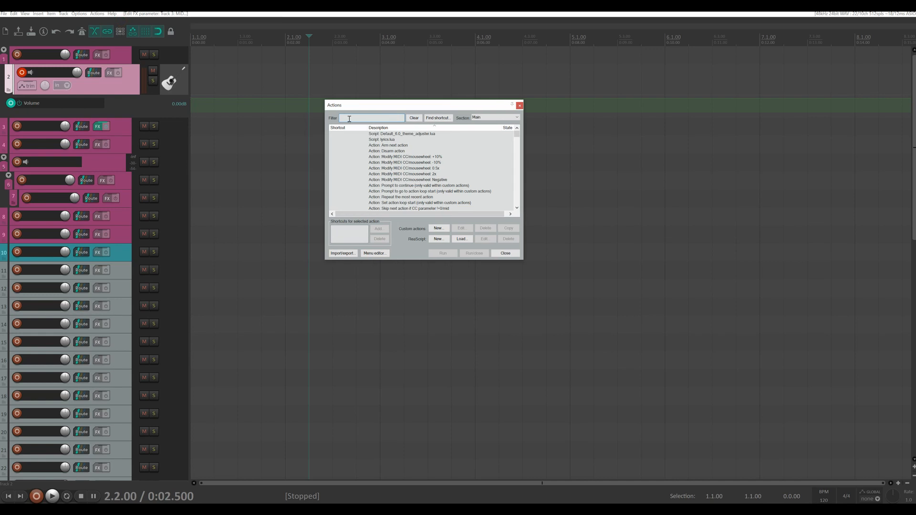
{"action": "type", "text": "tcp"}
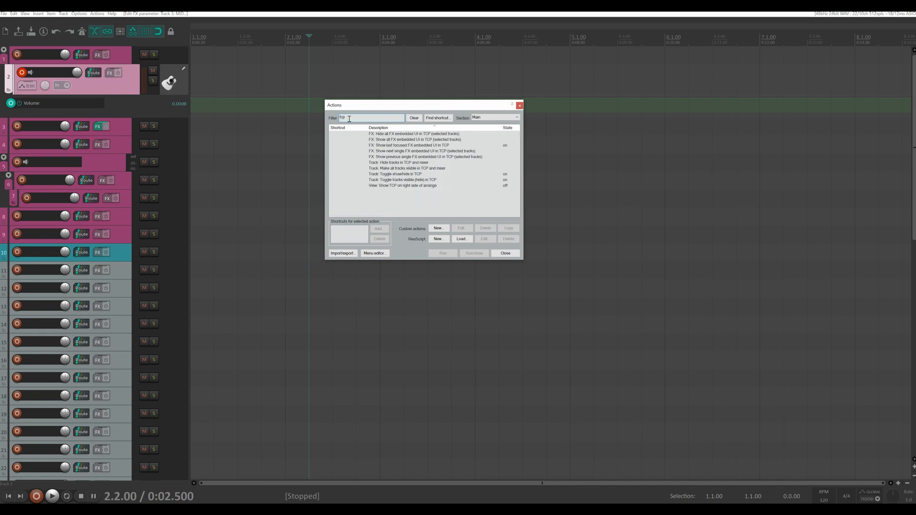
{"action": "type", "text": " right"}
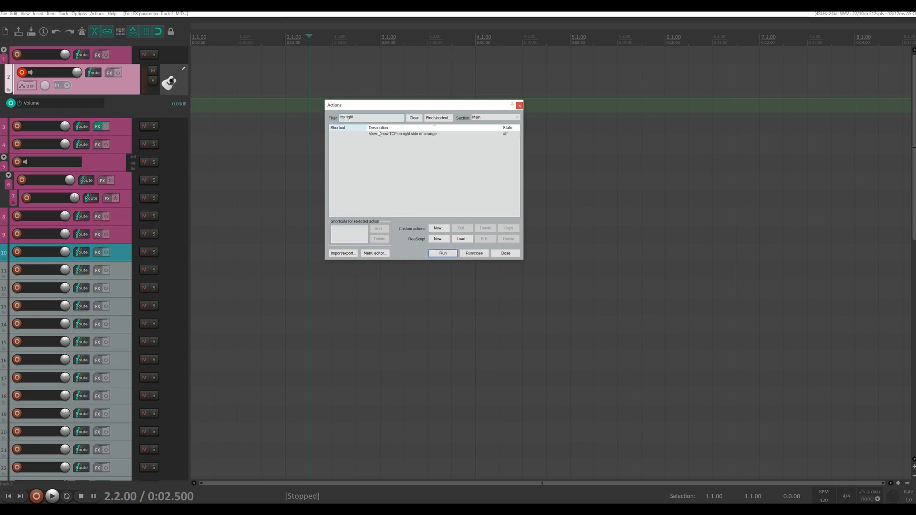
{"action": "left_click", "coordinate": [395, 134]}
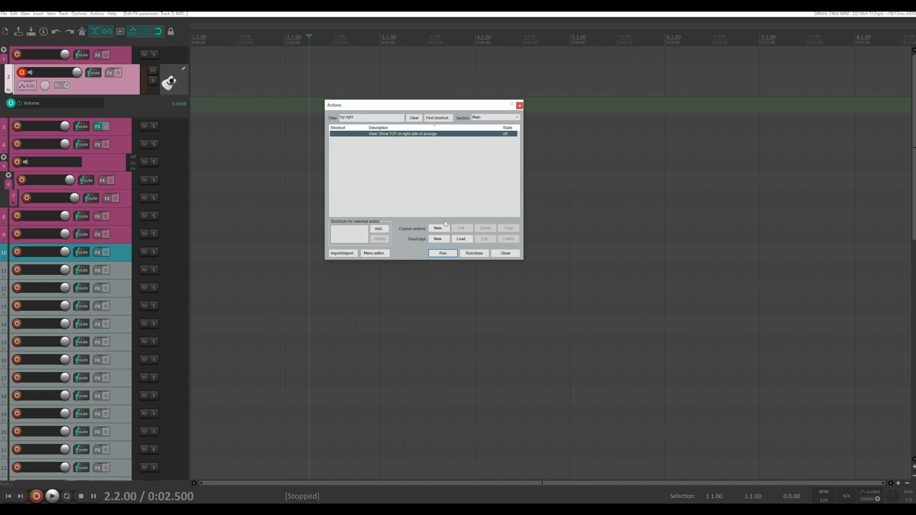
{"action": "left_click", "coordinate": [443, 253]}
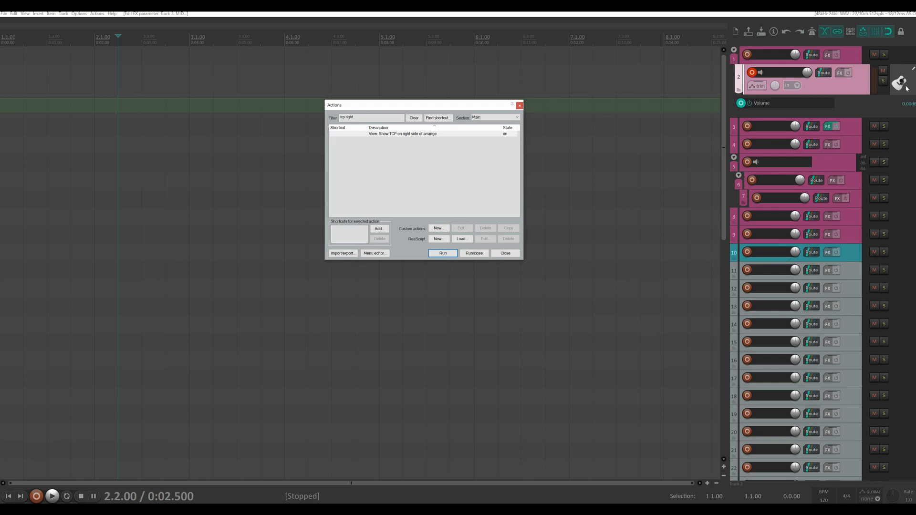
- Toggle off showing the track control panel on the right side of arrange, and close the action list
{"action": "left_click", "coordinate": [393, 134]}
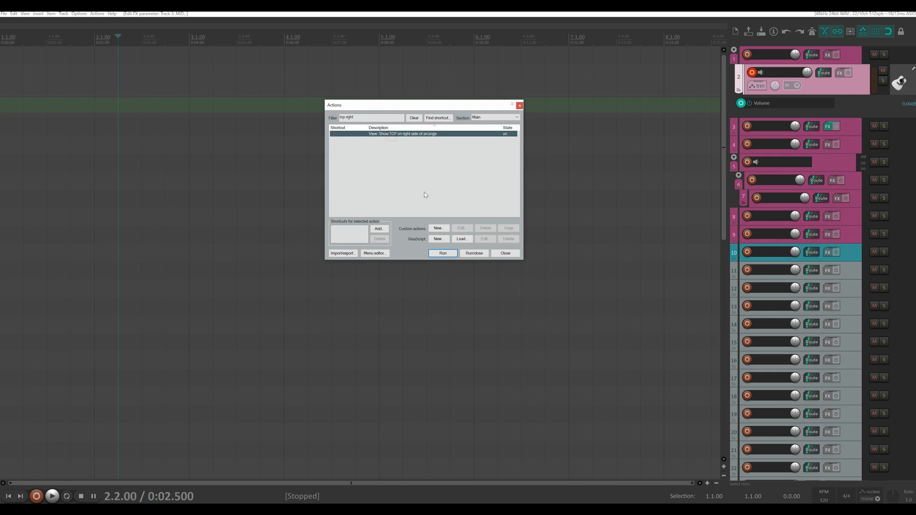
{"action": "left_click", "coordinate": [443, 253]}
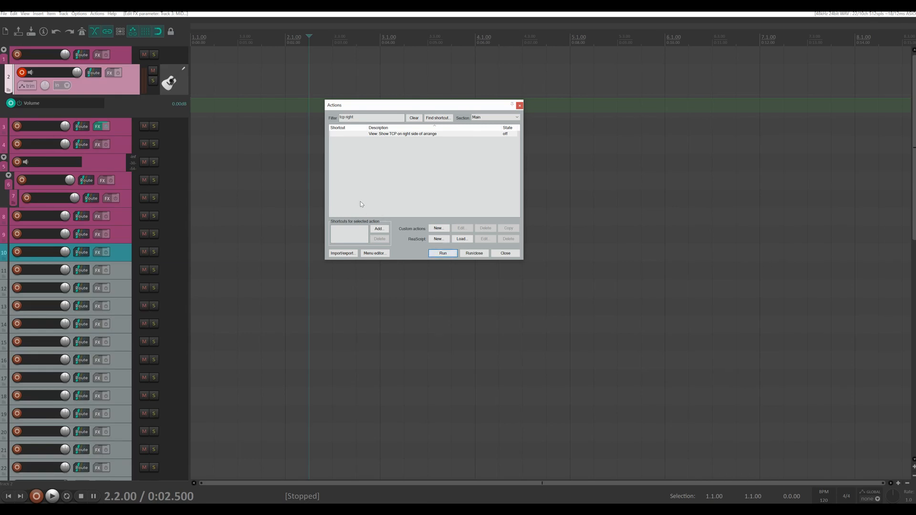
{"action": "left_click", "coordinate": [521, 105]}
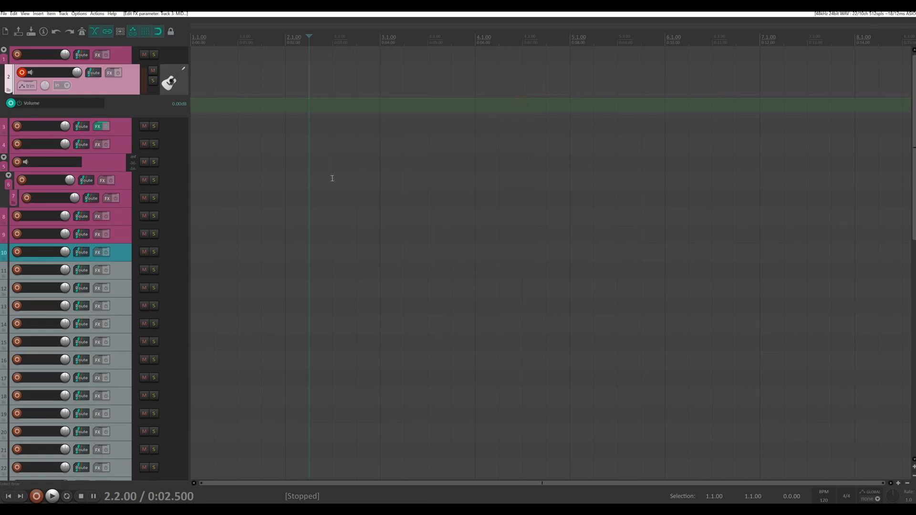
- Turn off input monitoring on track 2 and disarm it for recording
{"action": "left_click", "coordinate": [22, 73], "text": "ctrl"}
{"action": "left_click", "coordinate": [22, 72], "text": "ctrl"}
{"action": "left_click", "coordinate": [30, 72]}
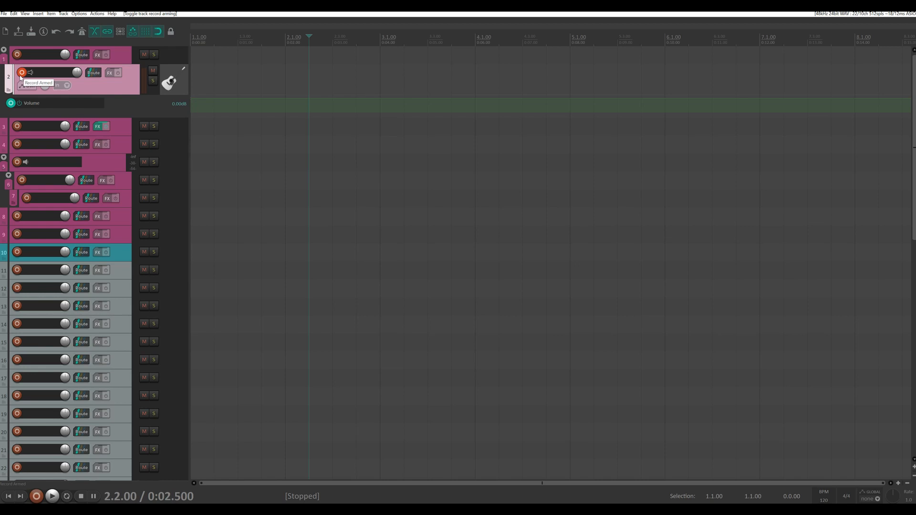
{"action": "left_click", "coordinate": [21, 74]}
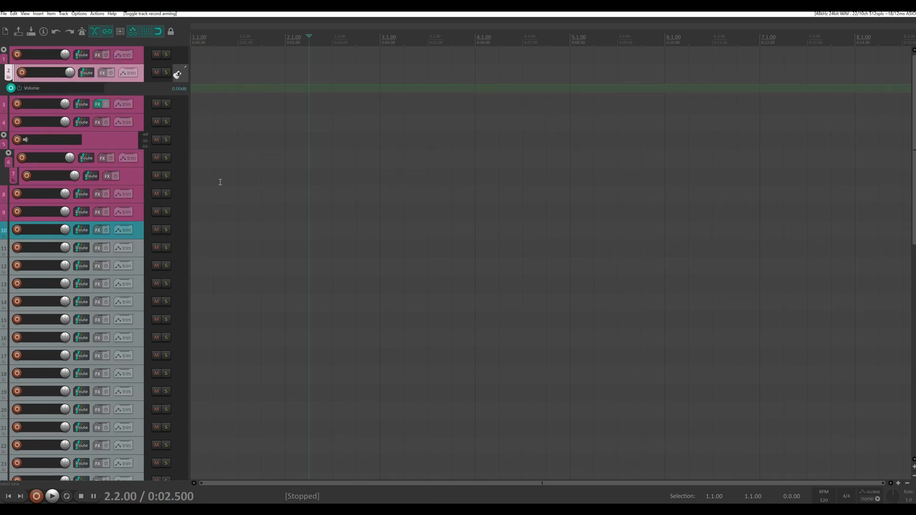
- Make the tracks taller and draw an empty MIDI item on track 10 from about 1.3 to 4.1
{"action": "scroll", "coordinate": [208, 246], "scroll_direction": "up", "scroll_amount": 3}
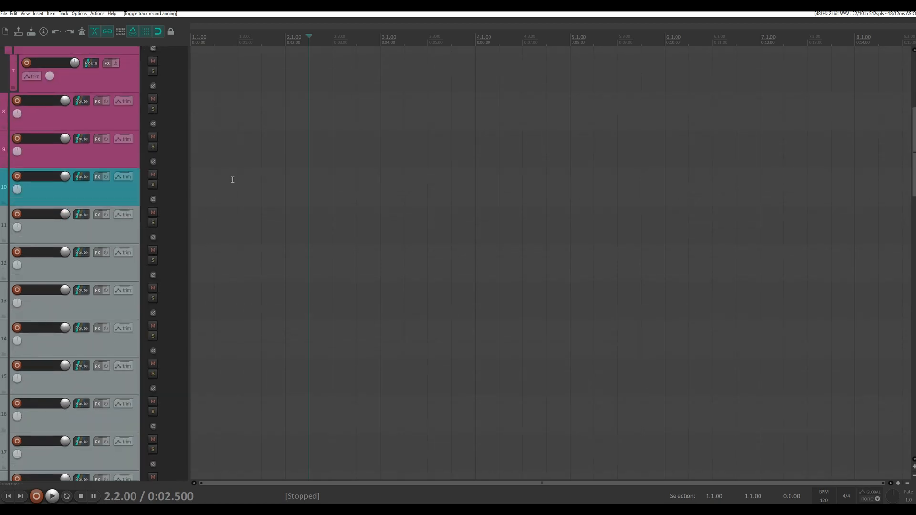
{"action": "left_click", "coordinate": [261, 188]}
{"action": "left_click_drag", "start_coordinate": [260, 188], "coordinate": [479, 202]}
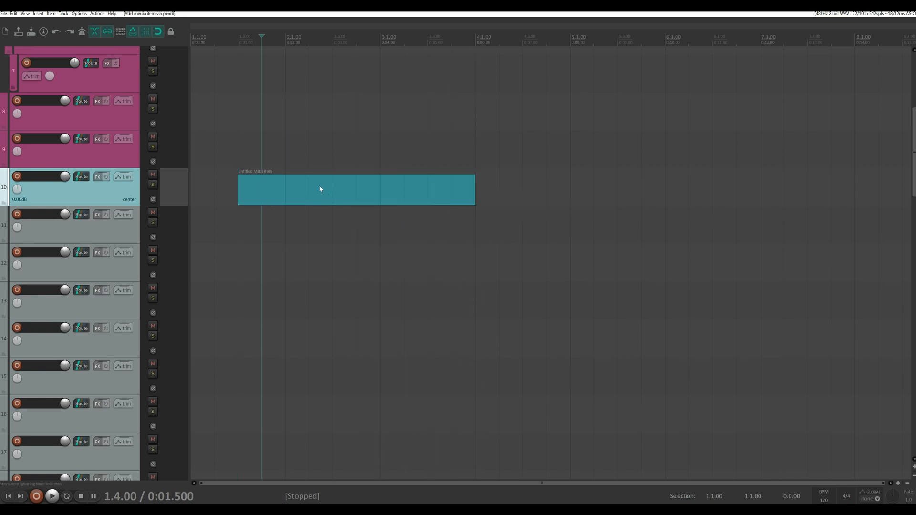
- Open track 10's MIDI item in the MIDI editor, and enlarge the editor window and its velocity lane
{"action": "double_click", "coordinate": [319, 189]}
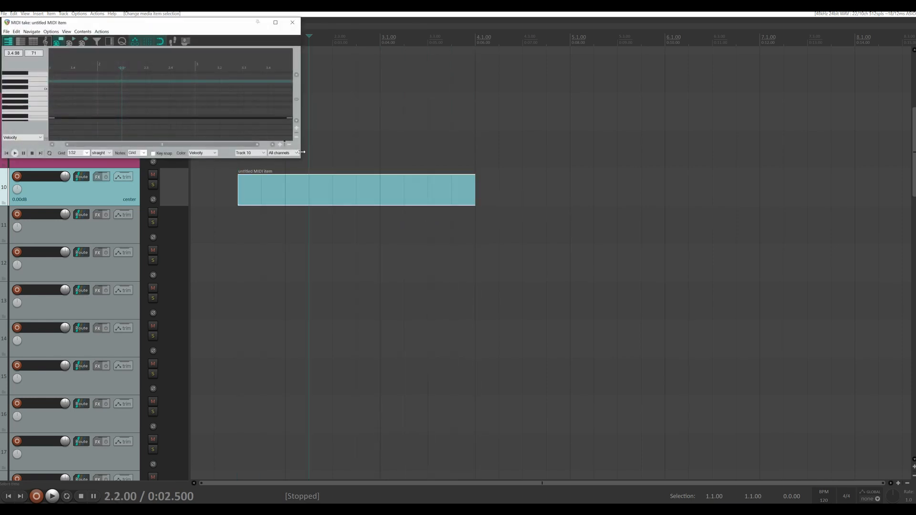
{"action": "left_click_drag", "start_coordinate": [300, 161], "coordinate": [670, 317]}
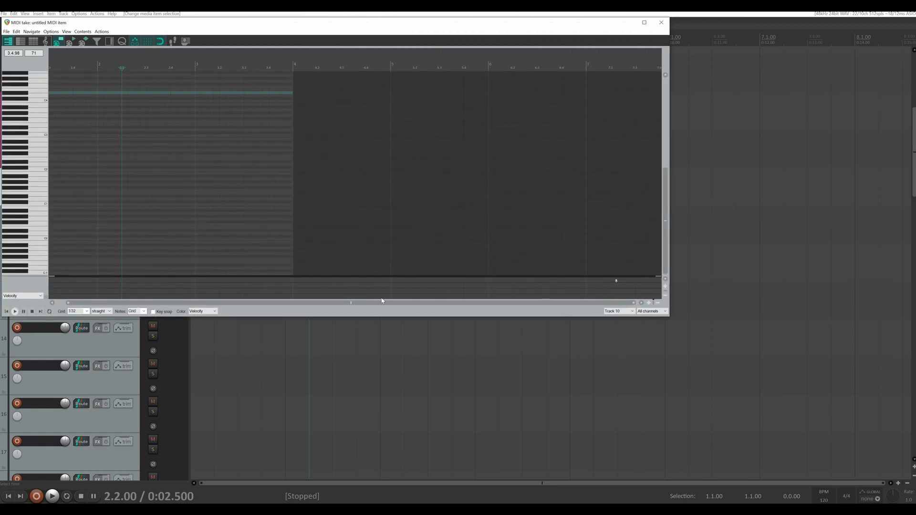
{"action": "left_click_drag", "start_coordinate": [56, 278], "coordinate": [77, 237]}
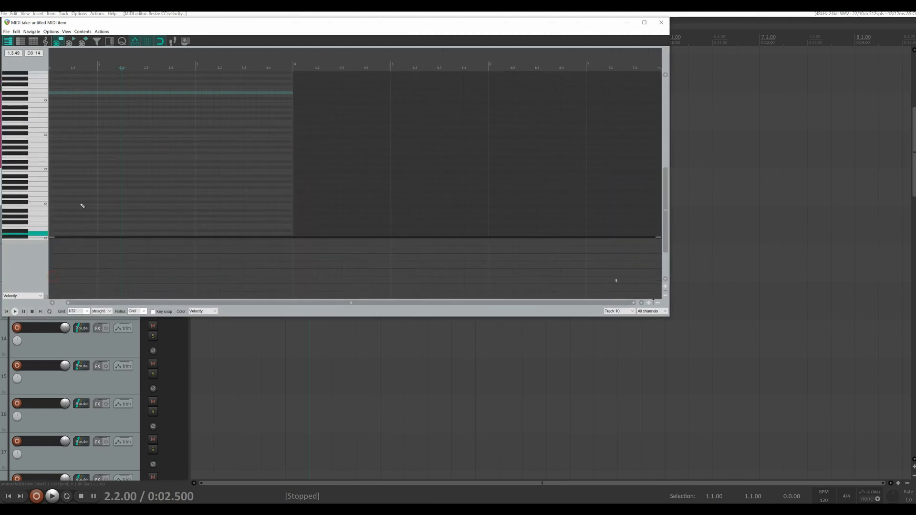
{"action": "left_click", "coordinate": [217, 28]}
- Draw a short note just above C4 shortly after 2.1 and a longer note on A#4 directly after it
{"action": "scroll", "coordinate": [188, 143], "scroll_direction": "up", "scroll_amount": 2}
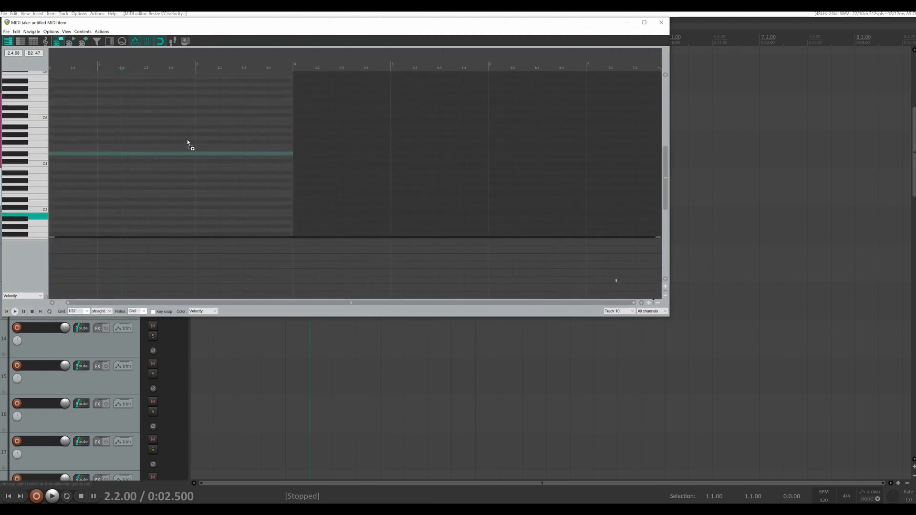
{"action": "scroll", "coordinate": [188, 144], "scroll_direction": "up", "scroll_amount": 3}
{"action": "left_click_drag", "start_coordinate": [257, 150], "coordinate": [319, 150]}
{"action": "left_click_drag", "start_coordinate": [320, 127], "coordinate": [460, 127]}
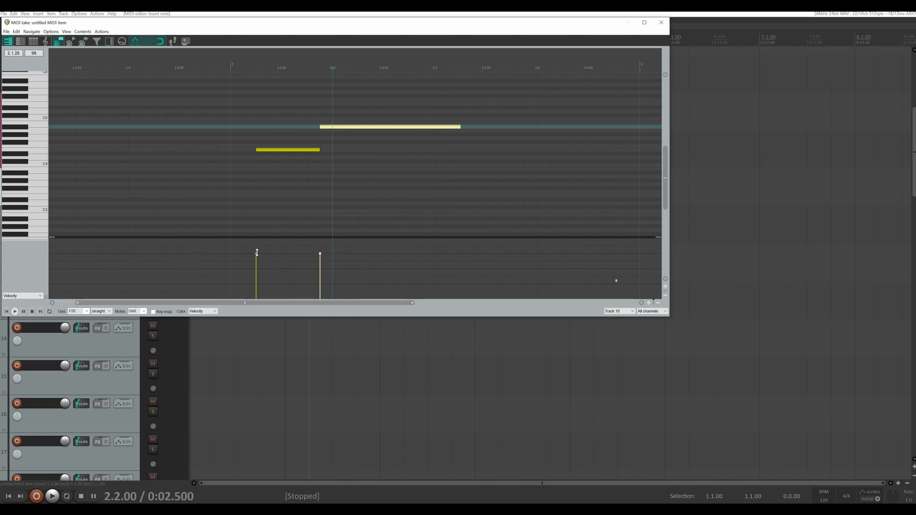
- Raise the first note's velocity to 100 and slightly raise the A#4 note's velocity
{"action": "mouse_move", "coordinate": [257, 253]}
{"action": "left_mouse_down"}
{"action": "mouse_move", "coordinate": [256, 277]}
{"action": "mouse_move", "coordinate": [255, 250]}
{"action": "left_mouse_up"}
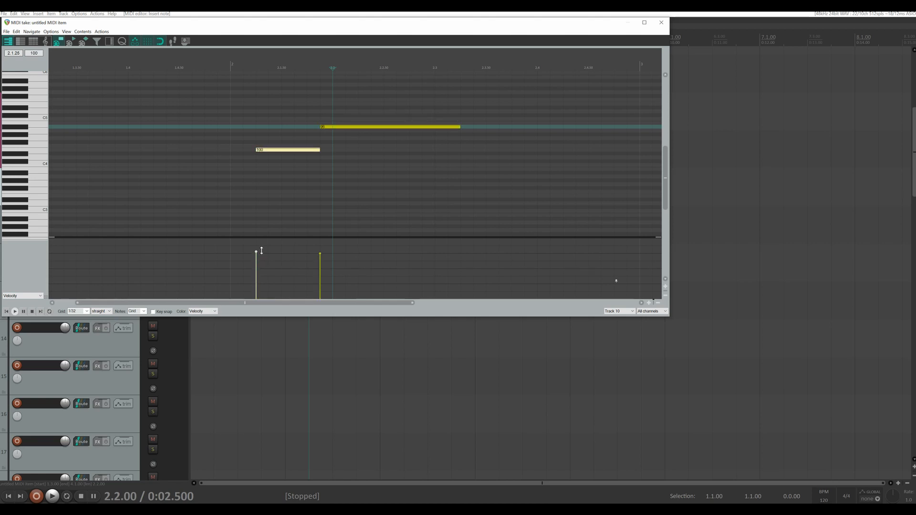
{"action": "left_click", "coordinate": [320, 254]}
{"action": "left_click_drag", "start_coordinate": [319, 258], "coordinate": [317, 251]}
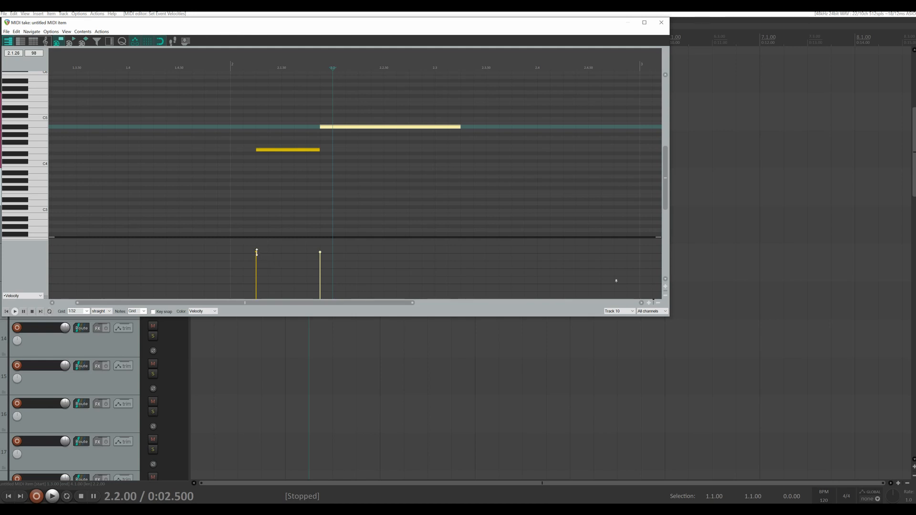
- Enable showing note length in the MIDI editor's velocity lane
{"action": "left_click", "coordinate": [51, 32]}
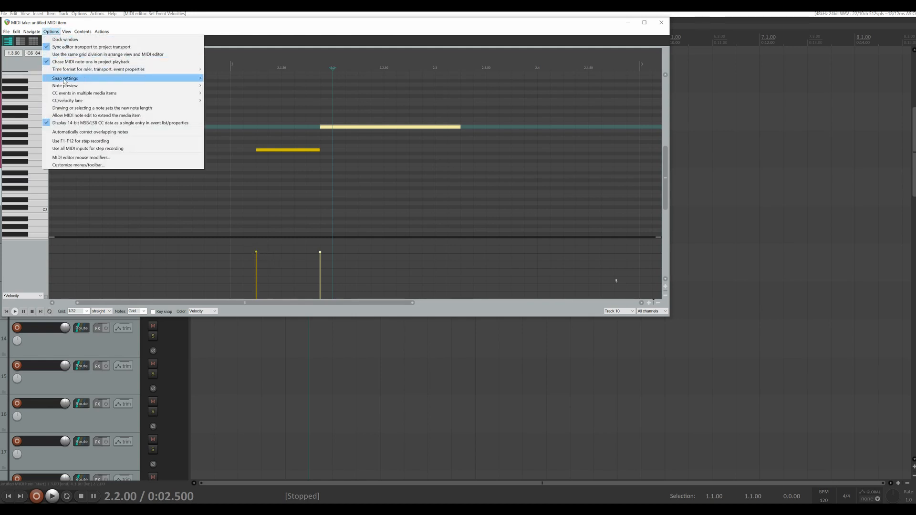
{"action": "mouse_move", "coordinate": [73, 100]}
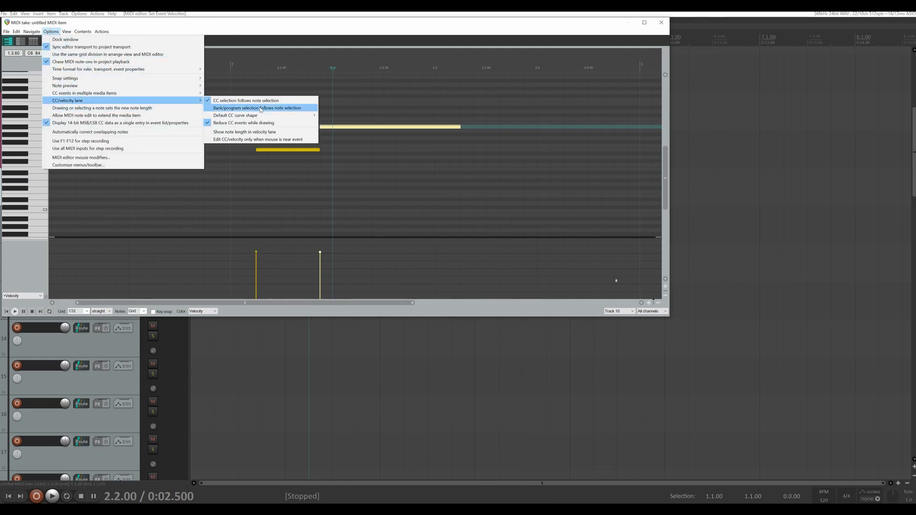
{"action": "left_click", "coordinate": [257, 132]}
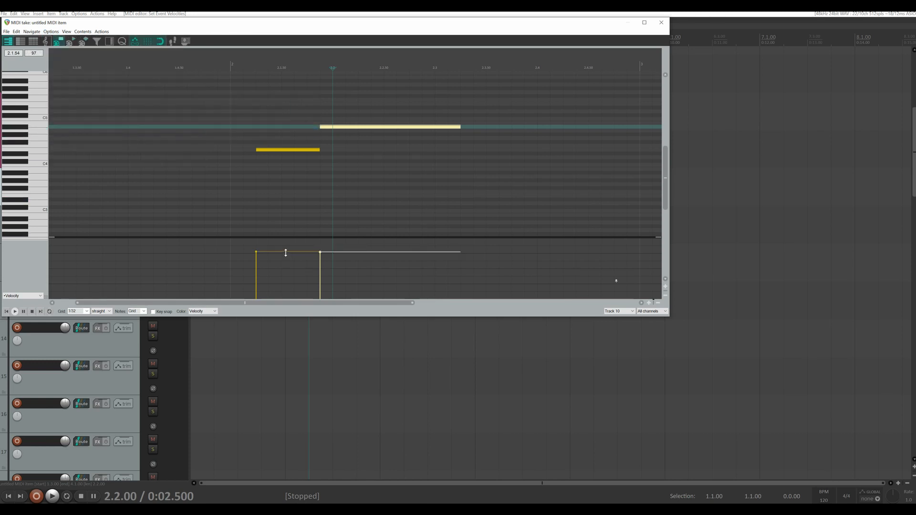
- Lower the first note's velocity and raise the second's, and shorten the A#4 note to match the first note's length
{"action": "left_click_drag", "start_coordinate": [286, 253], "coordinate": [335, 250]}
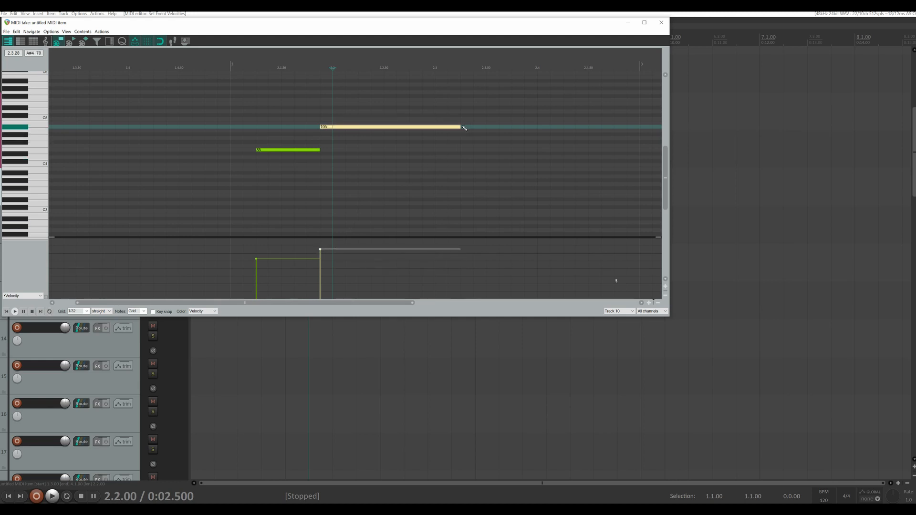
{"action": "left_click_drag", "start_coordinate": [464, 128], "coordinate": [385, 126]}
- Switch the controller lane to 01 Mod Wheel MSB and add two rising CC events around the first note
{"action": "left_click", "coordinate": [33, 296]}
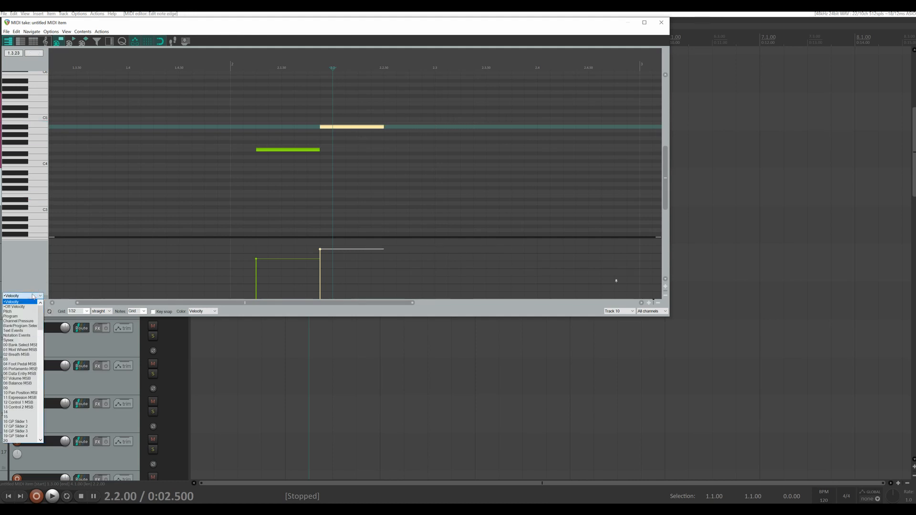
{"action": "left_click", "coordinate": [19, 349]}
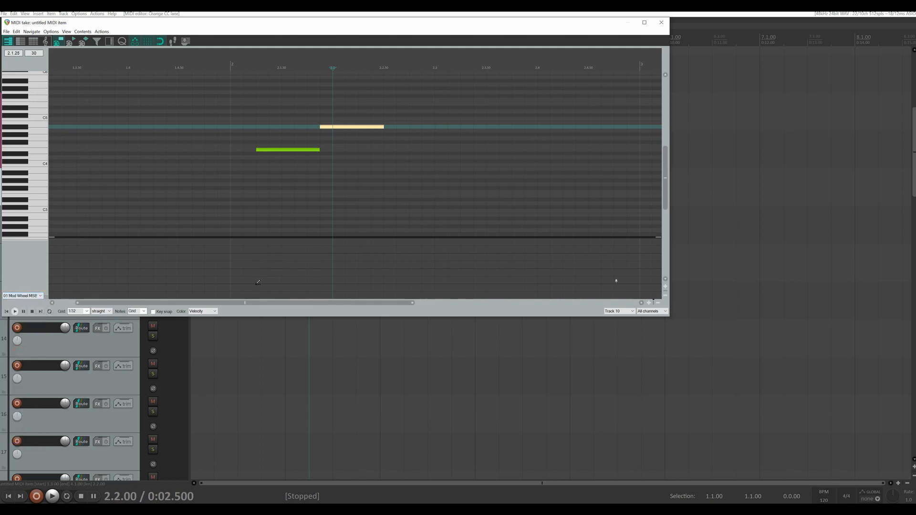
{"action": "left_click", "coordinate": [257, 284]}
{"action": "left_click", "coordinate": [307, 256]}
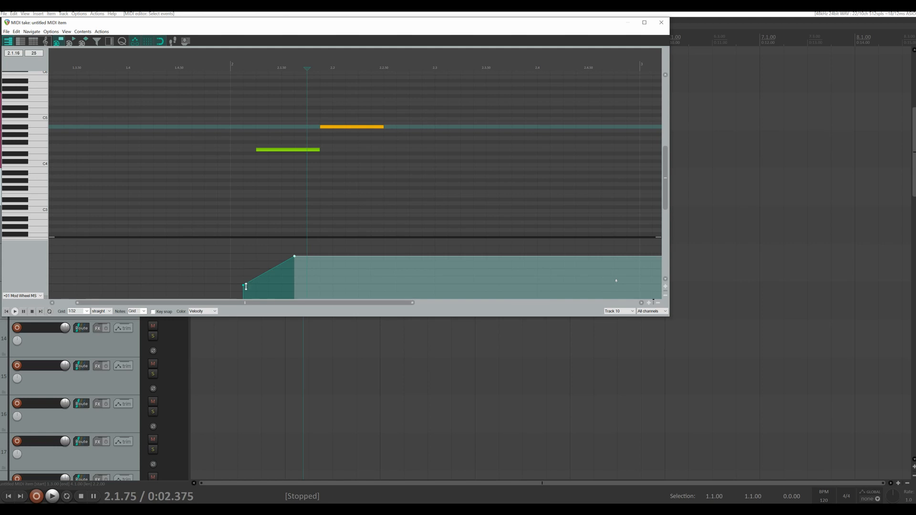
- Raise the first mod wheel event and bend the segment between the two events into an upward-bulging curve
{"action": "left_click_drag", "start_coordinate": [243, 285], "coordinate": [295, 256]}
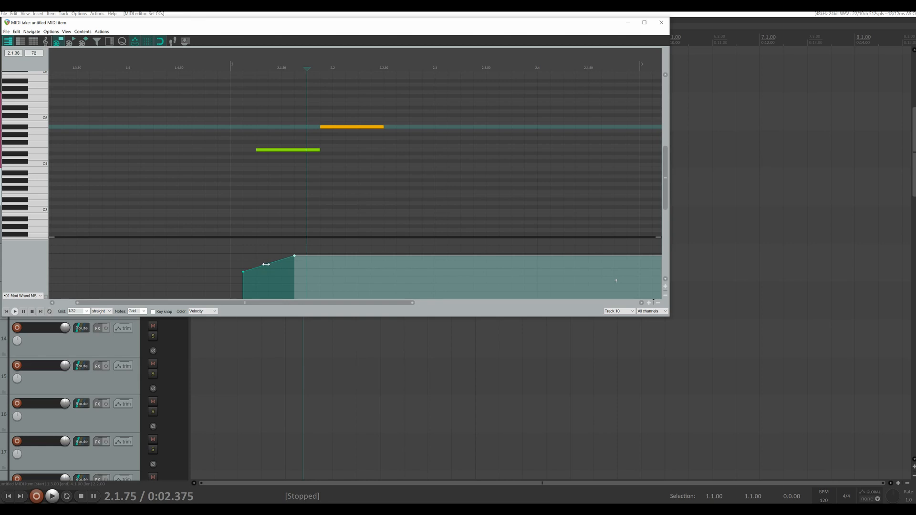
{"action": "left_click_drag", "start_coordinate": [266, 264], "coordinate": [258, 260]}
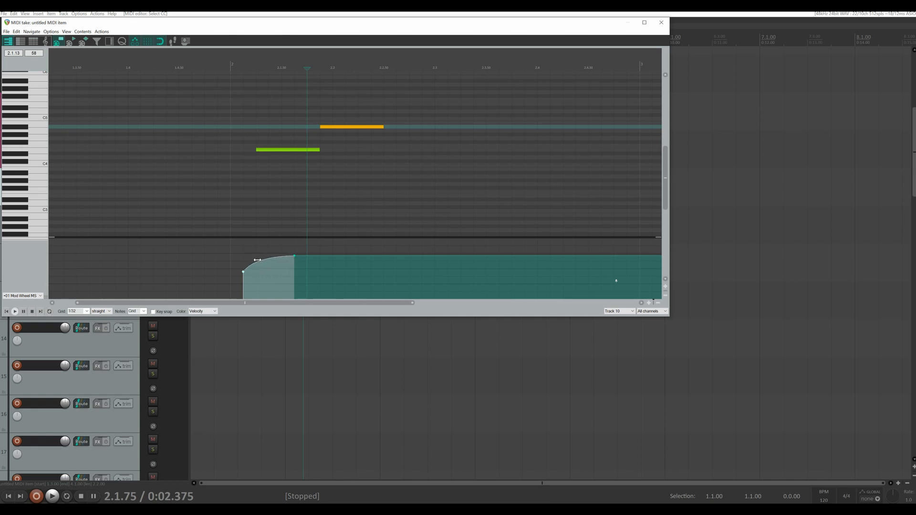
- Delete the first mod wheel event, and add one near 2.2.25 with a Fast end curve leading to a higher event near 2.3
{"action": "left_click", "coordinate": [243, 271], "text": "alt"}
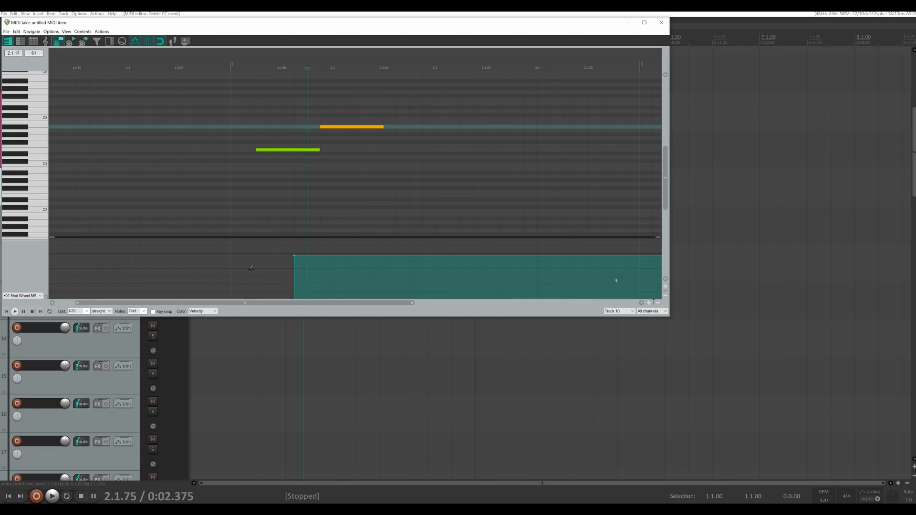
{"action": "left_click", "coordinate": [337, 263]}
{"action": "right_click", "coordinate": [340, 264]}
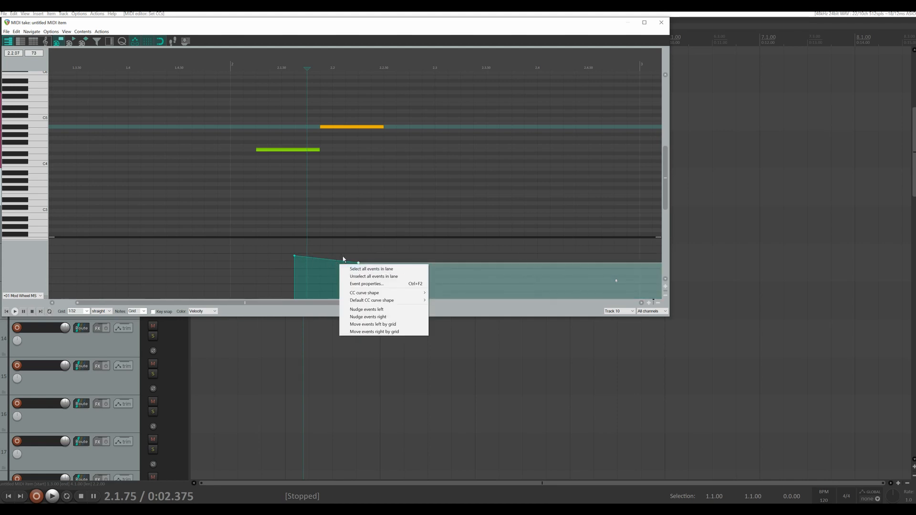
{"action": "mouse_move", "coordinate": [357, 294]}
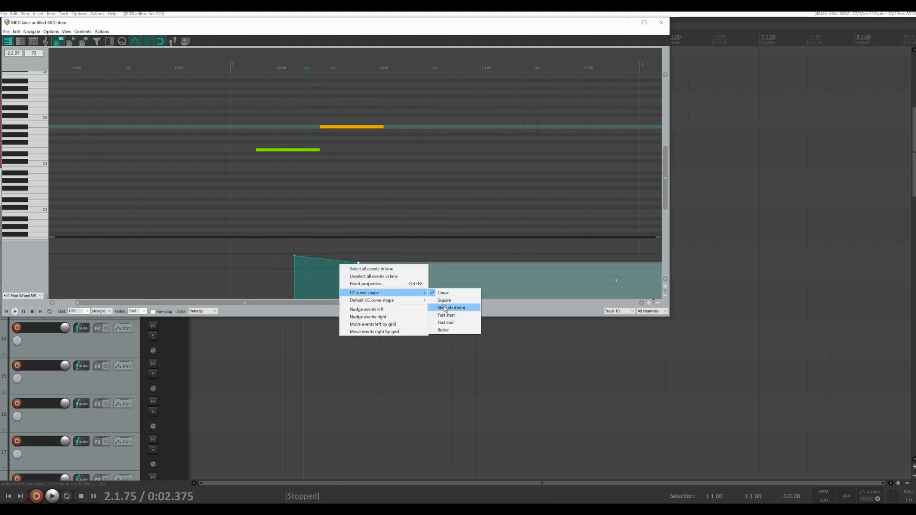
{"action": "left_click", "coordinate": [446, 322]}
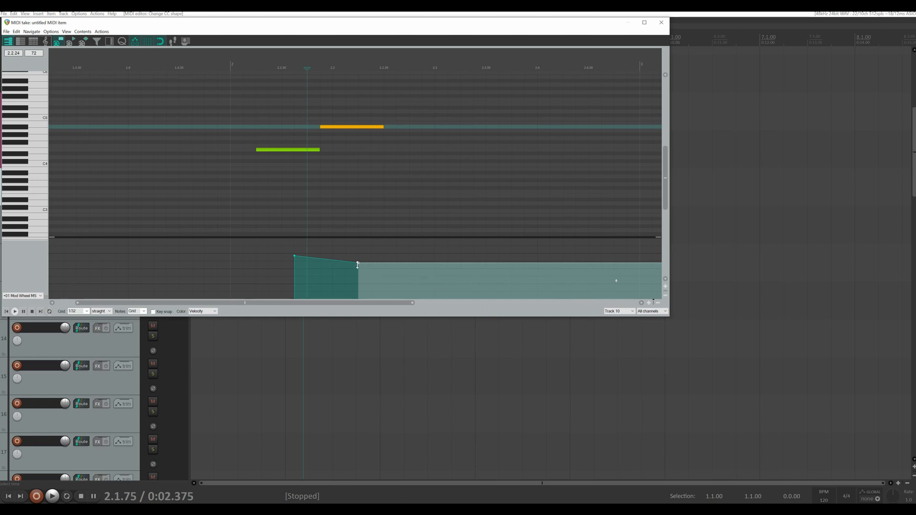
{"action": "left_click", "coordinate": [433, 260]}
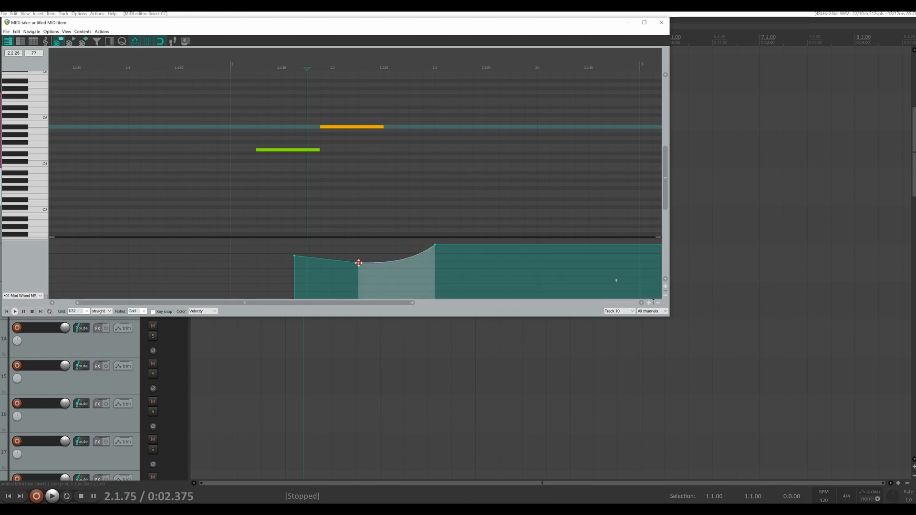
- Try the Square CC curve shape on the selected mod wheel event
{"action": "right_click", "coordinate": [372, 266]}
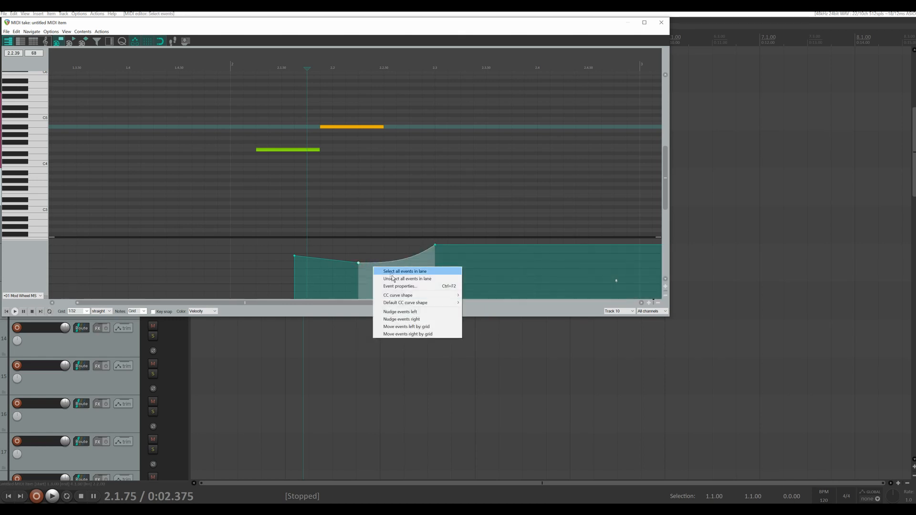
{"action": "mouse_move", "coordinate": [410, 298]}
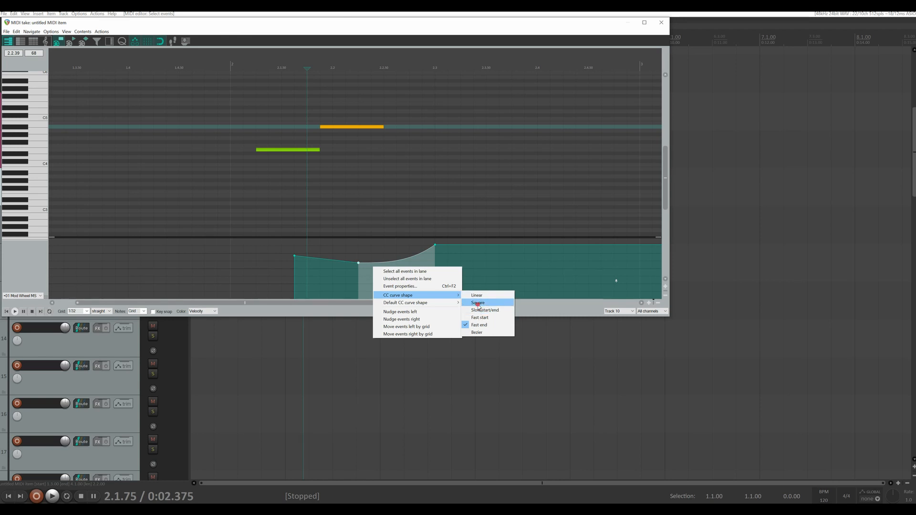
{"action": "left_click", "coordinate": [477, 296]}
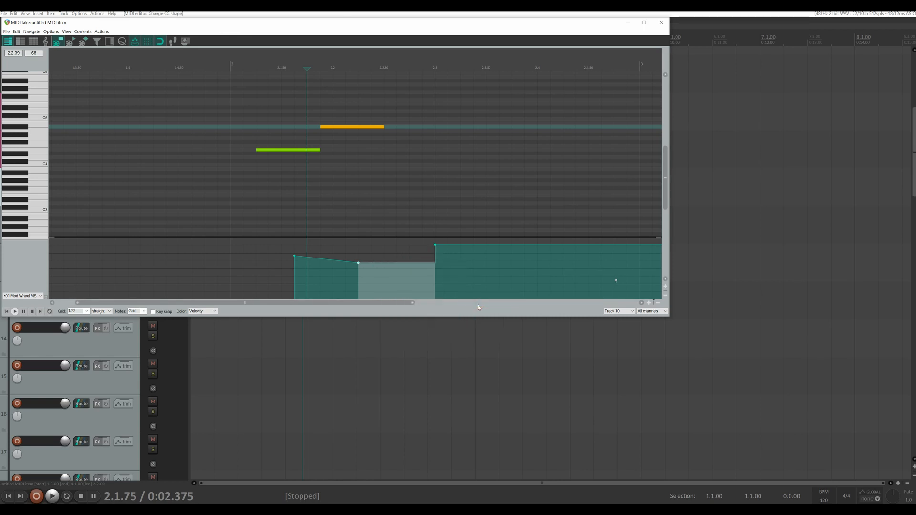
- Set the selected mod wheel event's CC curve shape to Fast start and close the MIDI editor
{"action": "right_click", "coordinate": [372, 262]}
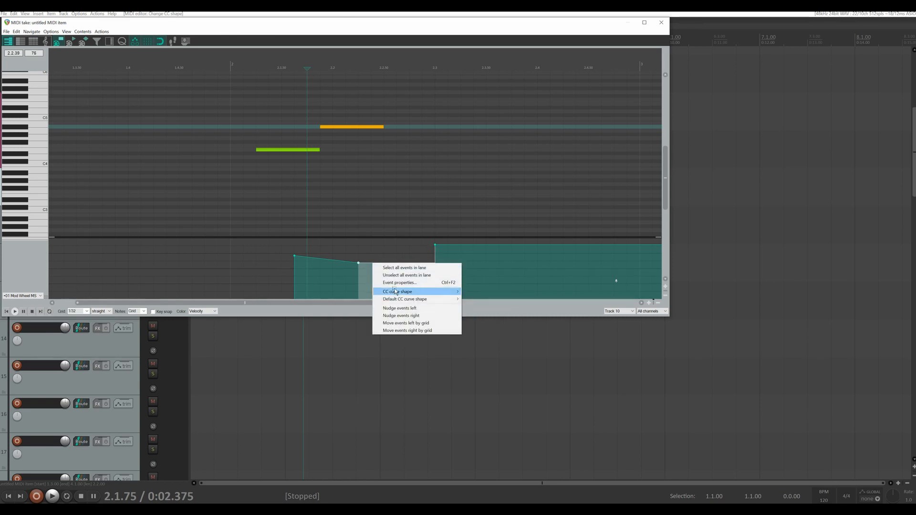
{"action": "mouse_move", "coordinate": [395, 293]}
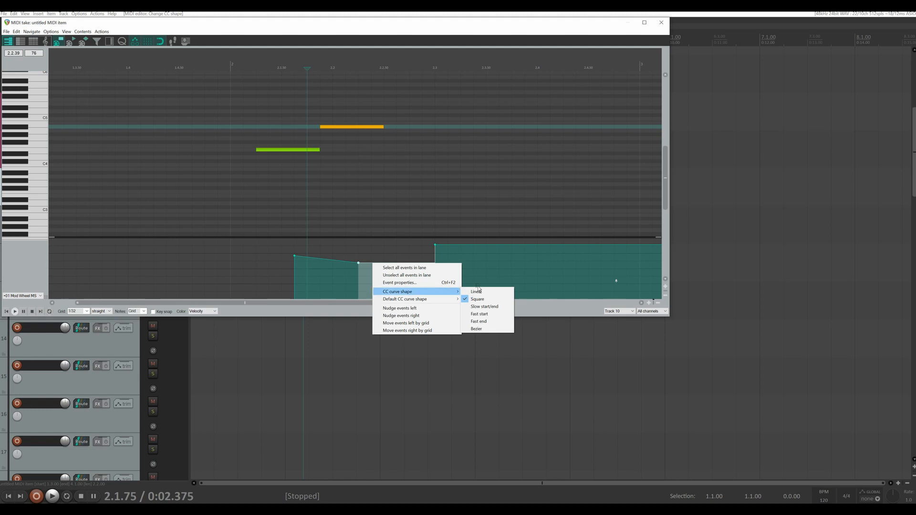
{"action": "left_click", "coordinate": [478, 314]}
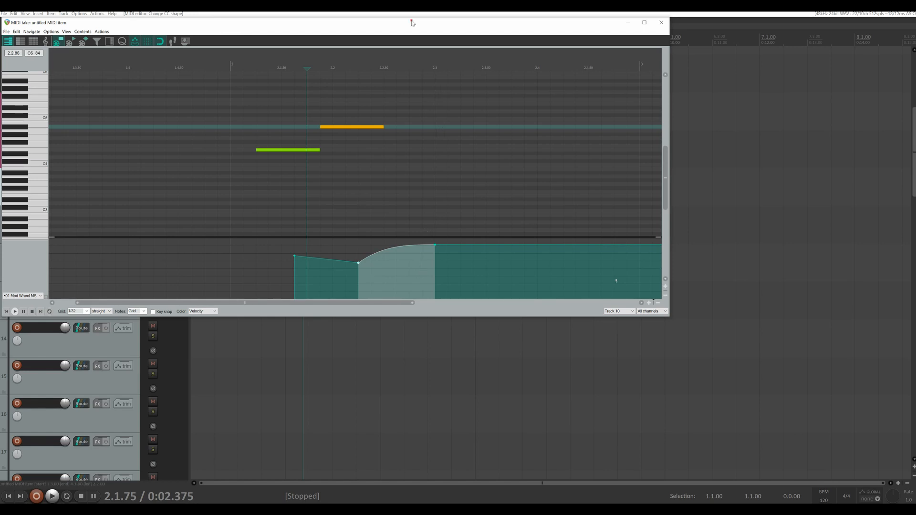
{"action": "left_click_drag", "start_coordinate": [412, 22], "coordinate": [580, 70]}
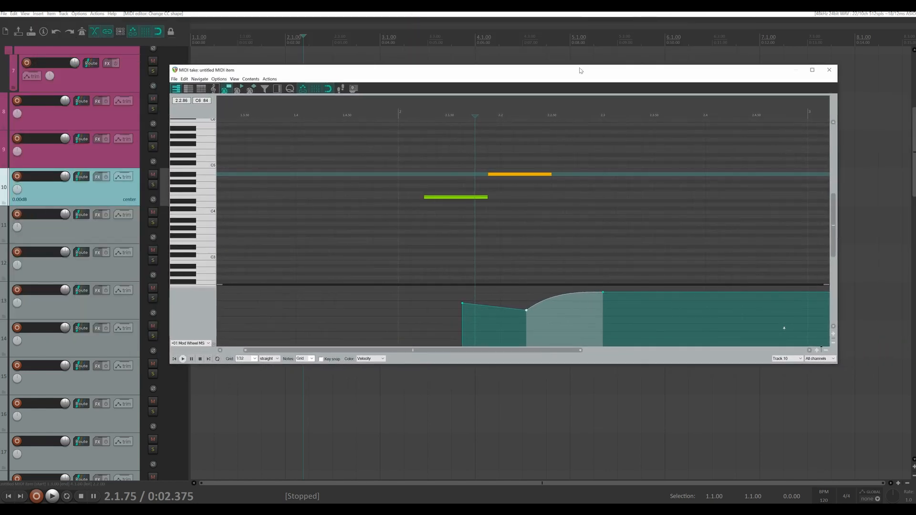
{"action": "left_click", "coordinate": [829, 70]}
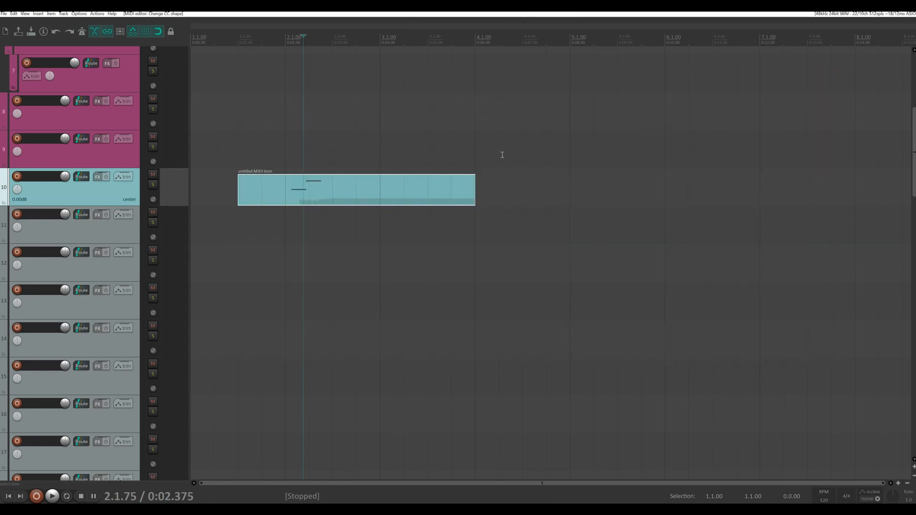
- Open the FX browser, clear its filter, and list the Cookos plug-ins
{"action": "left_click", "coordinate": [25, 13]}
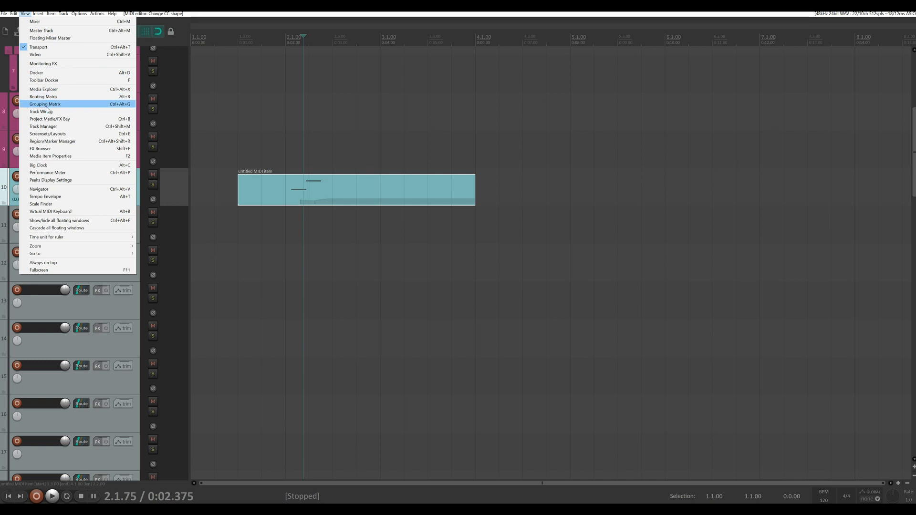
{"action": "left_click", "coordinate": [52, 149]}
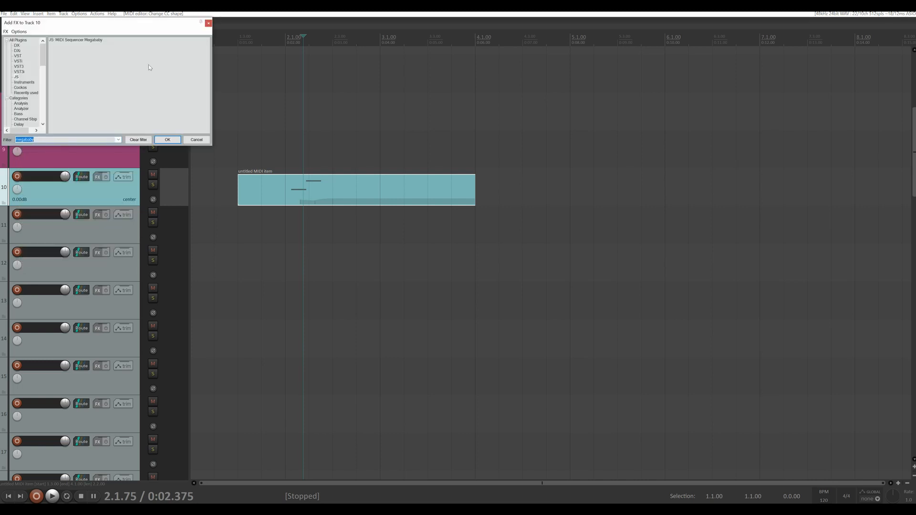
{"action": "left_click_drag", "start_coordinate": [175, 34], "coordinate": [660, 132]}
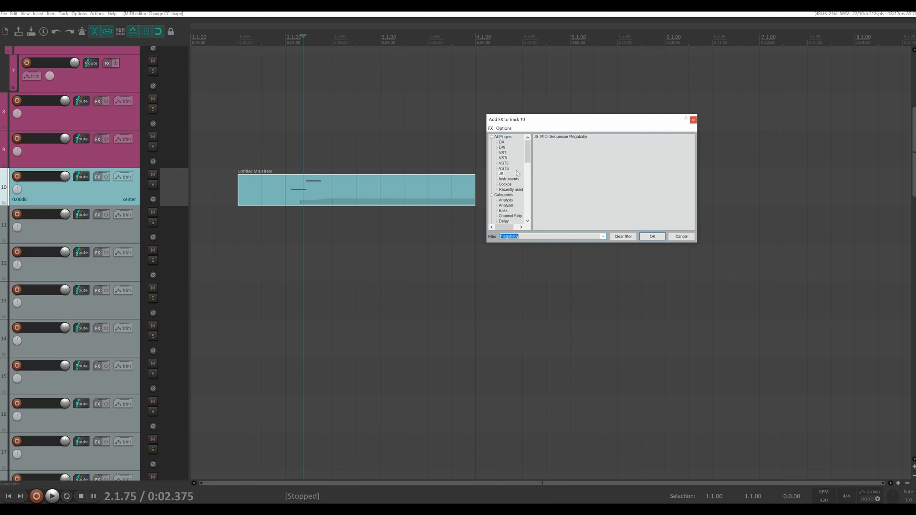
{"action": "left_click", "coordinate": [503, 153]}
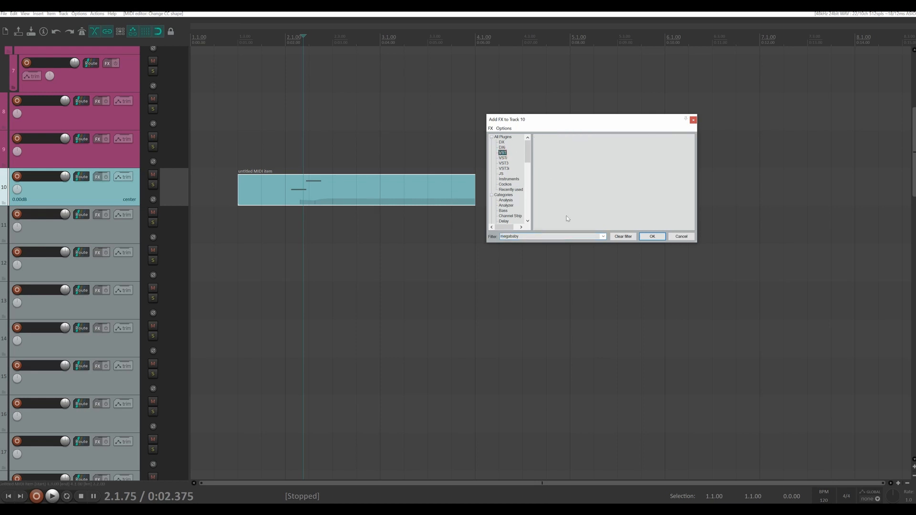
{"action": "left_click", "coordinate": [622, 236]}
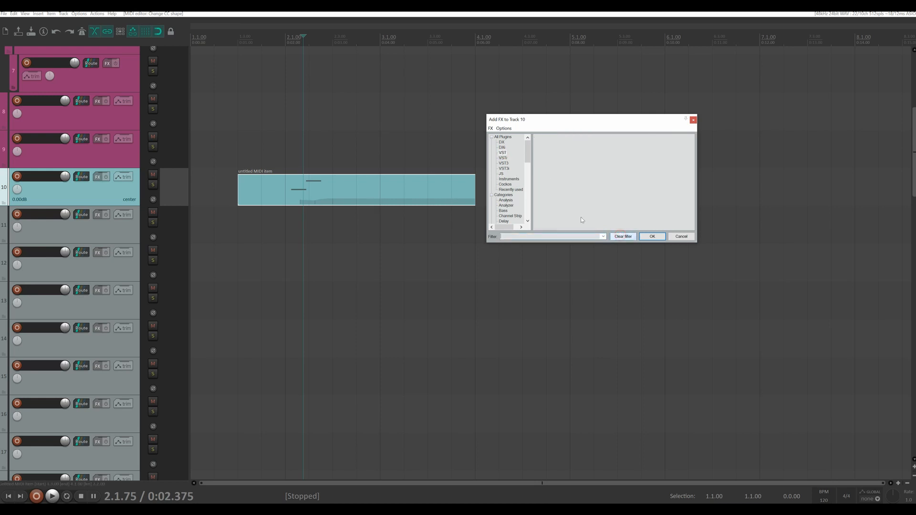
{"action": "left_click", "coordinate": [506, 184]}
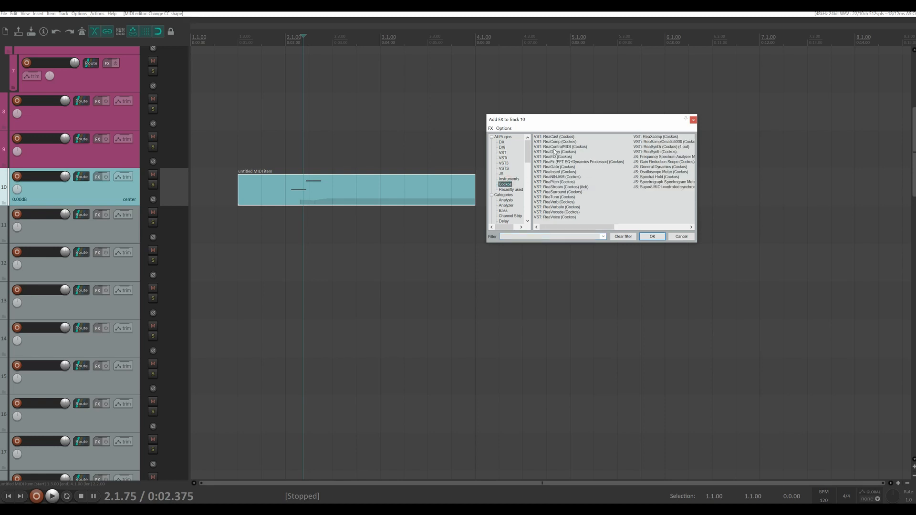
- Add ReaControlMIDI to track 10 and enable its control changes in raw mode, with the third slider assigned to Mod Wheel at 68
{"action": "left_click_drag", "start_coordinate": [98, 175], "coordinate": [98, 175]}
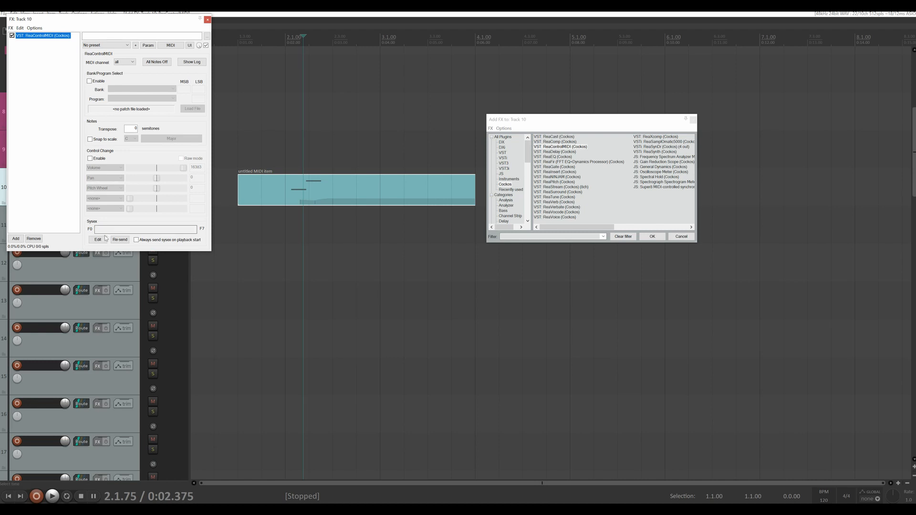
{"action": "left_click", "coordinate": [90, 158]}
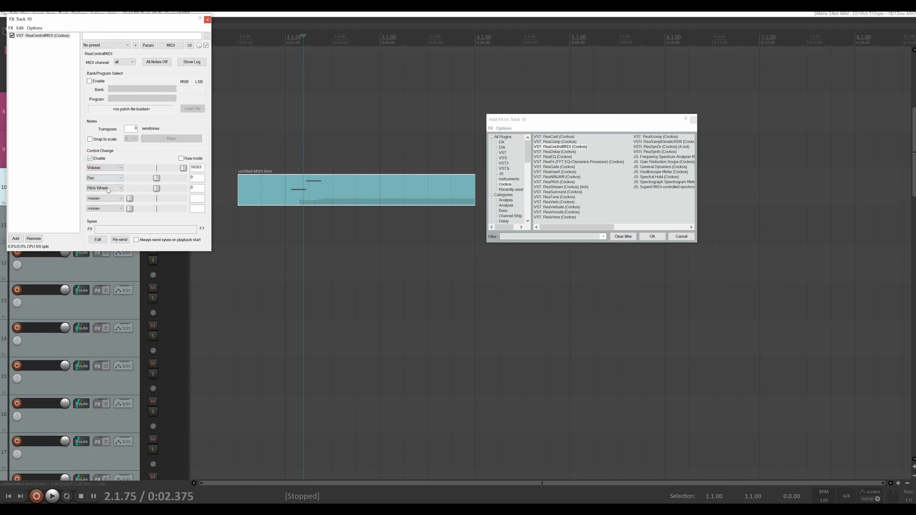
{"action": "left_click", "coordinate": [104, 188]}
{"action": "left_click", "coordinate": [102, 209]}
{"action": "left_click_drag", "start_coordinate": [159, 190], "coordinate": [173, 192]}
{"action": "left_click", "coordinate": [181, 159]}
{"action": "left_click_drag", "start_coordinate": [166, 189], "coordinate": [159, 190]}
- Show track 10's CC 1 Mod Wheel envelope and draw a freehand wave in it between about bars 1.4 and 2.4
{"action": "left_click", "coordinate": [148, 45]}
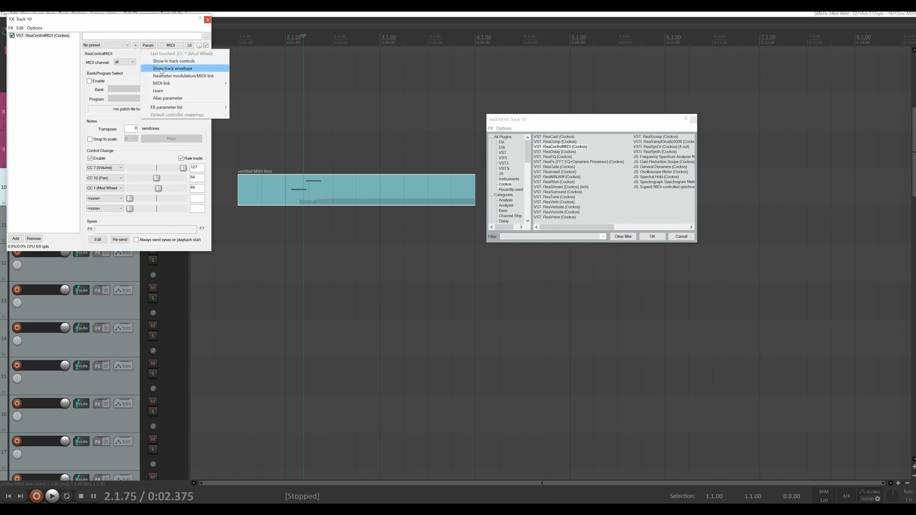
{"action": "left_click", "coordinate": [160, 68]}
{"action": "left_click", "coordinate": [207, 21]}
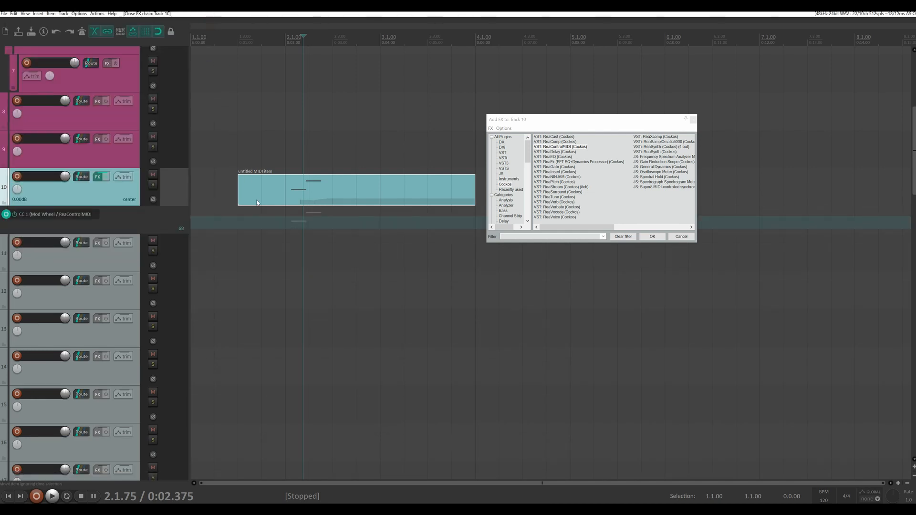
{"action": "left_click_drag", "start_coordinate": [266, 218], "coordinate": [356, 219]}
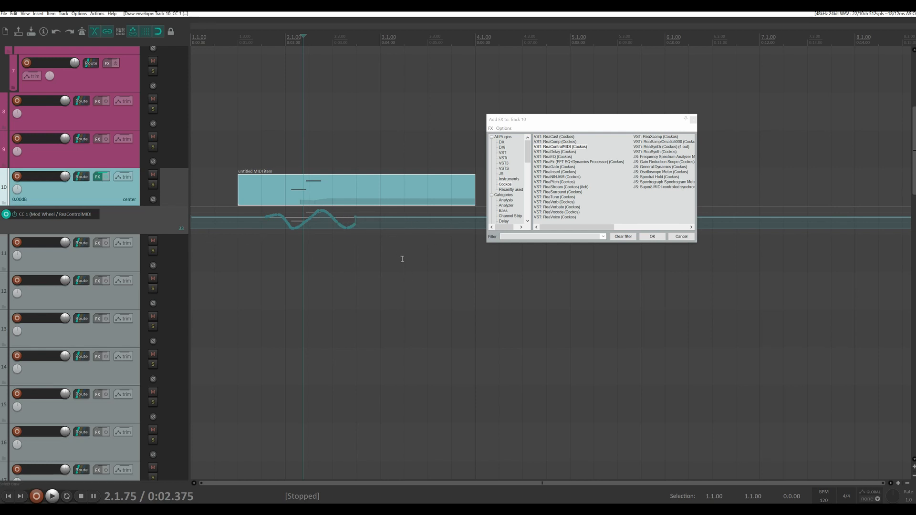
- Undo the drawn mod wheel envelope and remove all FX from track 10
{"action": "key", "text": "ctrl+z"}
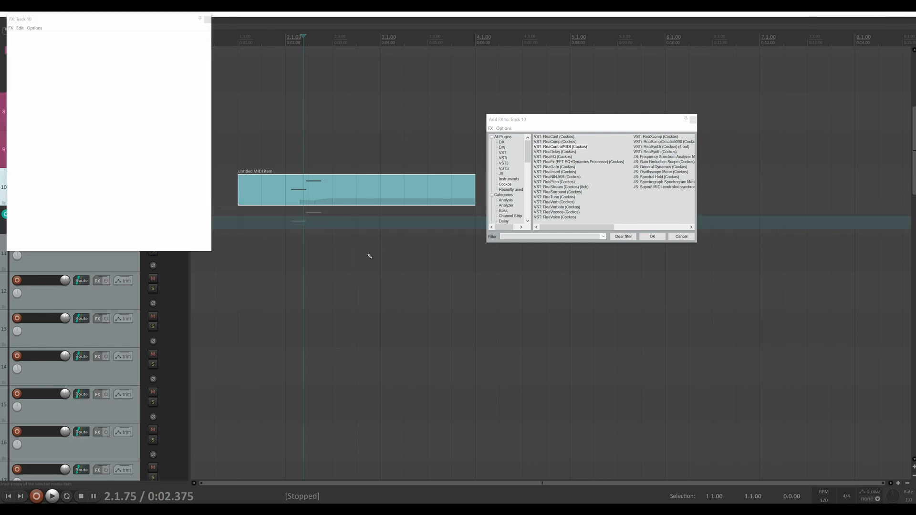
{"action": "left_click", "coordinate": [208, 20]}
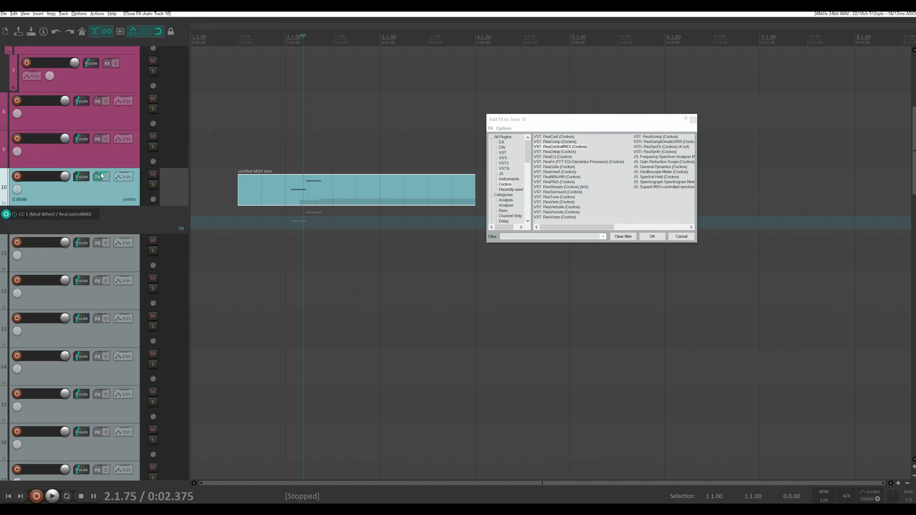
{"action": "left_click", "coordinate": [98, 177], "text": "alt"}
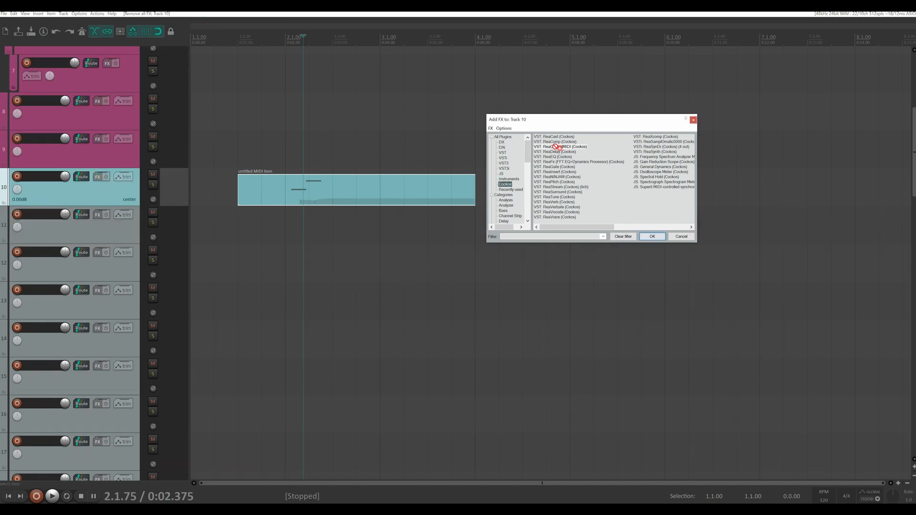
- Add ReaControlMIDI to the MIDI item and enable its control changes in raw mode, with the third slider assigned to Mod Wheel at 65
{"action": "left_click_drag", "start_coordinate": [563, 146], "coordinate": [292, 191]}
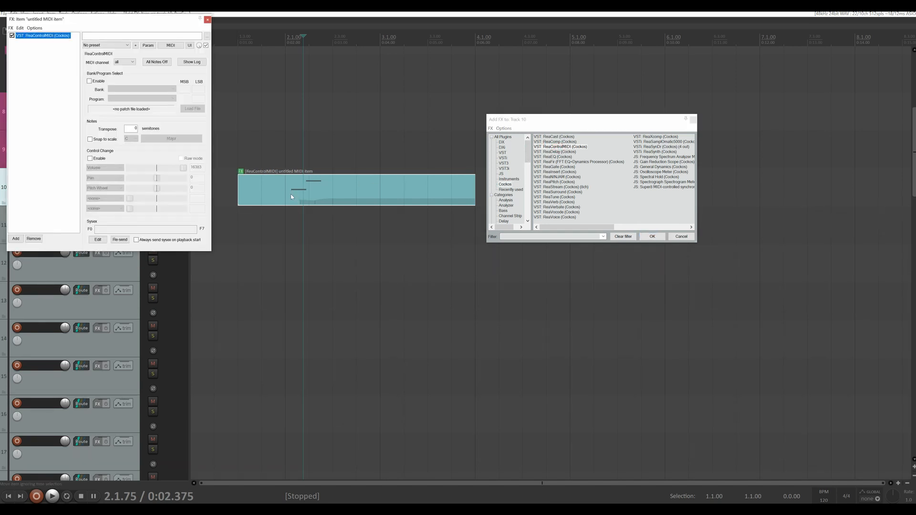
{"action": "left_click", "coordinate": [90, 158]}
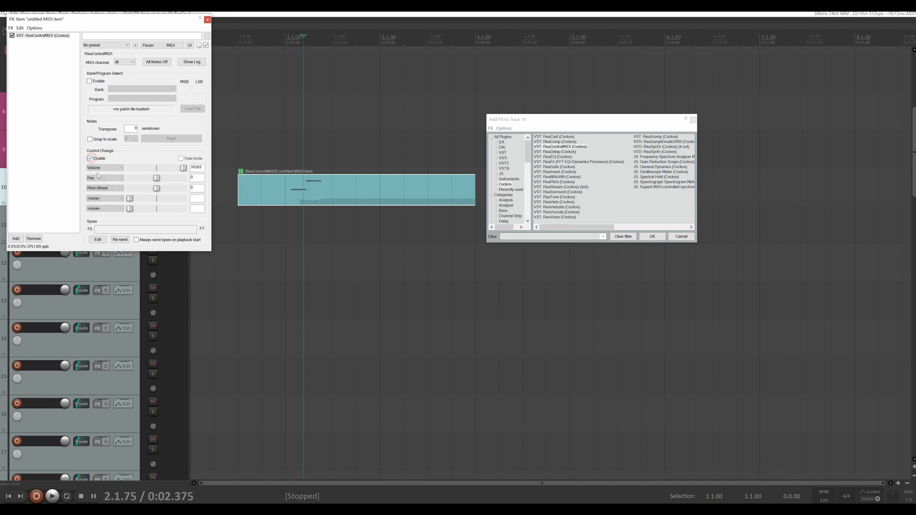
{"action": "left_click", "coordinate": [113, 192]}
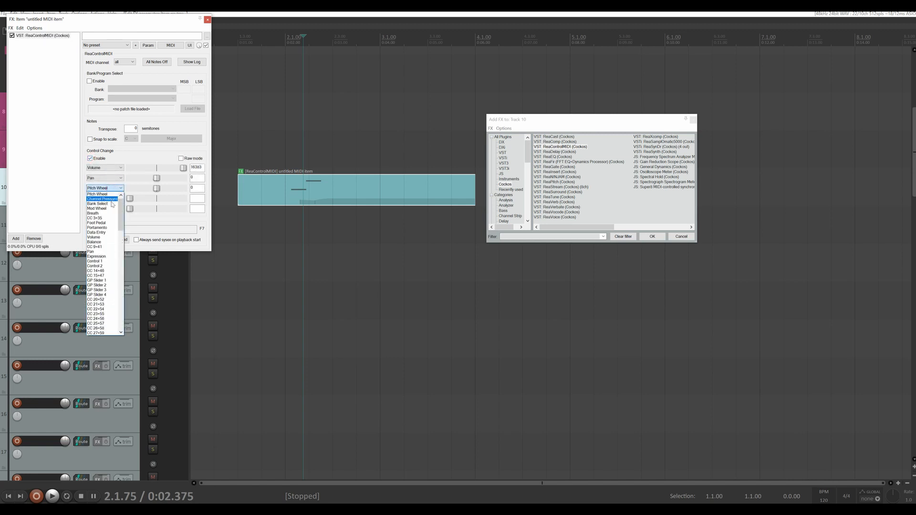
{"action": "left_click", "coordinate": [106, 208]}
{"action": "left_click_drag", "start_coordinate": [156, 188], "coordinate": [150, 190]}
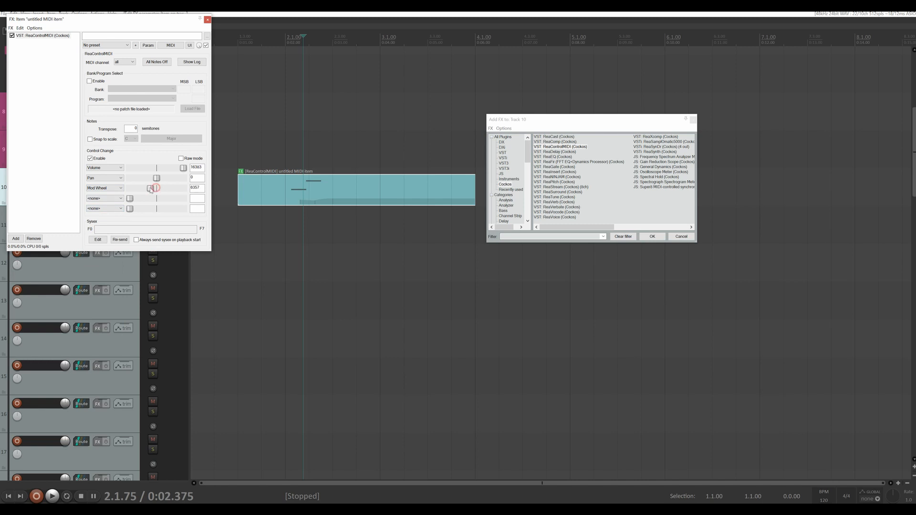
{"action": "left_click", "coordinate": [181, 159]}
{"action": "left_click_drag", "start_coordinate": [156, 189], "coordinate": [155, 193]}
- Show the item's CC 1 Mod Wheel take envelope and shape a curved rise between a point at 1.4.00 and a higher one after 2.1
{"action": "left_click", "coordinate": [148, 46]}
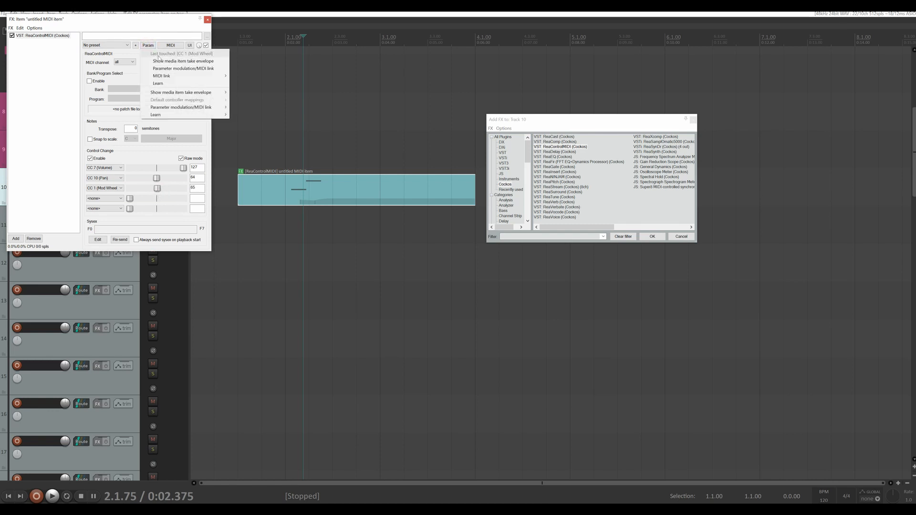
{"action": "left_click", "coordinate": [176, 62]}
{"action": "left_click", "coordinate": [267, 188]}
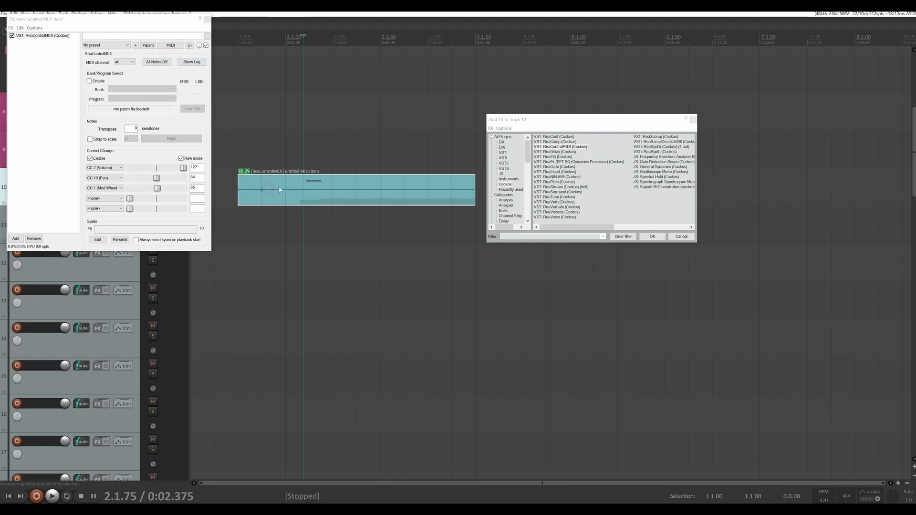
{"action": "left_click", "coordinate": [305, 189]}
{"action": "left_click_drag", "start_coordinate": [310, 189], "coordinate": [293, 179]}
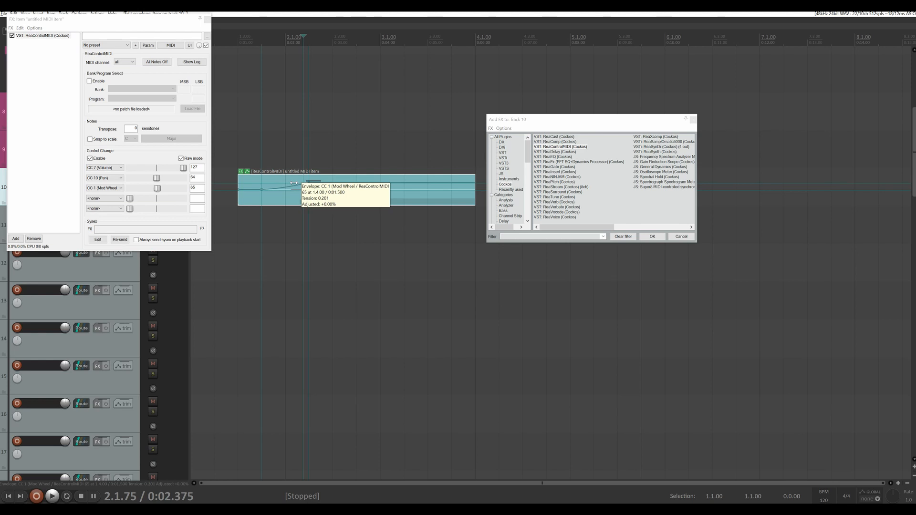
{"action": "left_click", "coordinate": [208, 20]}
{"action": "double_click", "coordinate": [356, 189]}
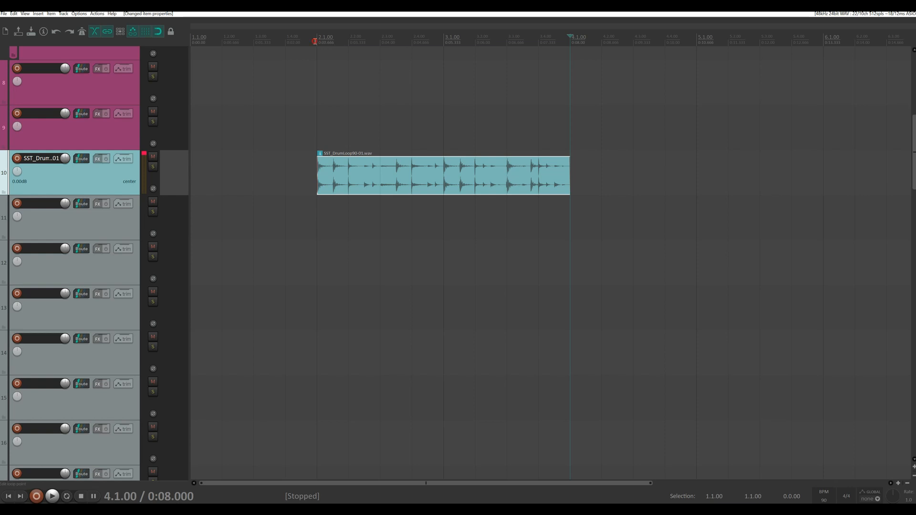
- Play the drum loop on track 10 from 2.1.00 and stop playback
{"action": "left_click", "coordinate": [315, 42]}
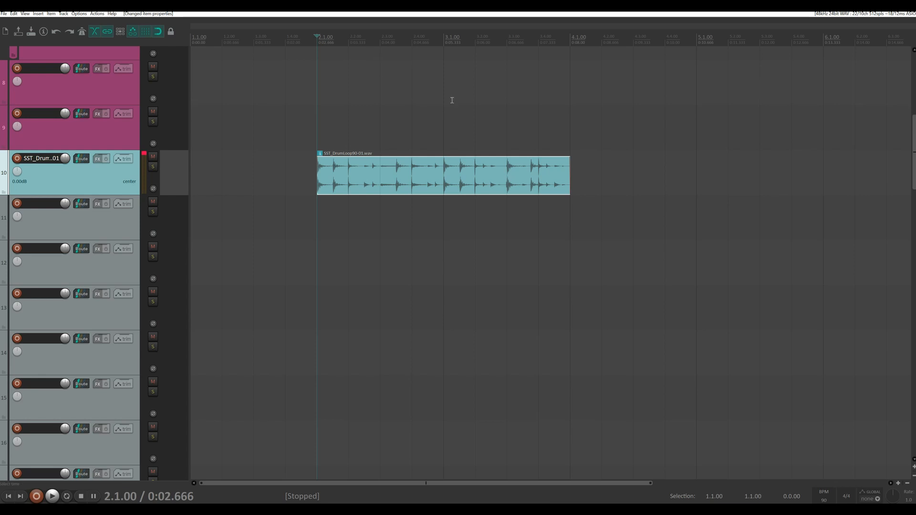
{"action": "scroll", "coordinate": [452, 100], "scroll_direction": "down", "scroll_amount": 2}
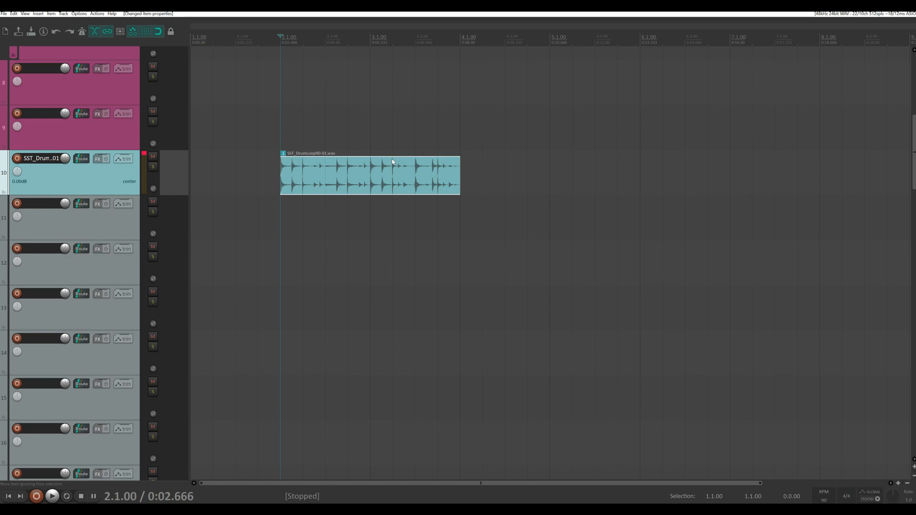
{"action": "left_click", "coordinate": [465, 94]}
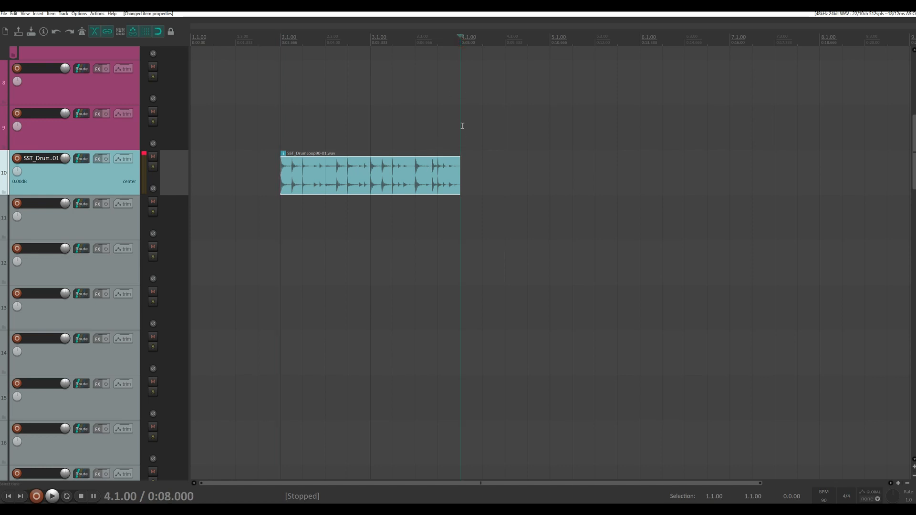
{"action": "left_click", "coordinate": [280, 40]}
{"action": "key", "text": "space"}
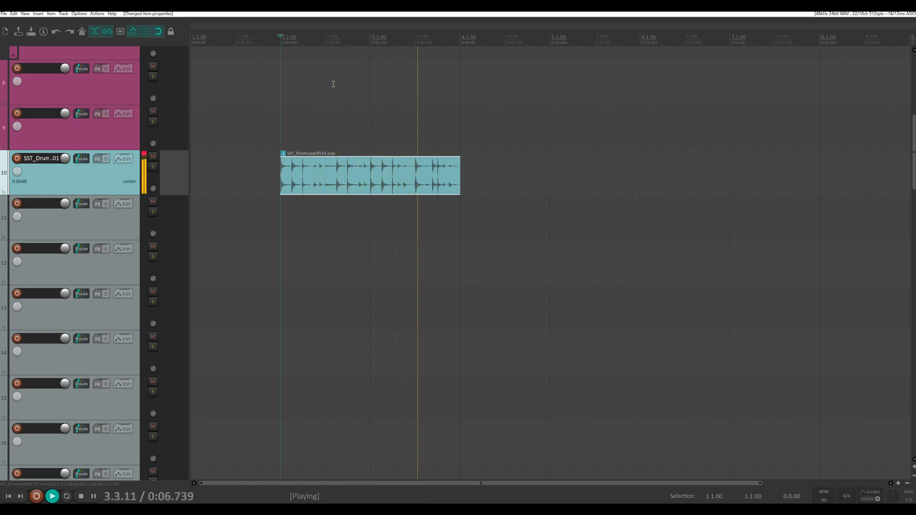
{"action": "key", "text": "space"}
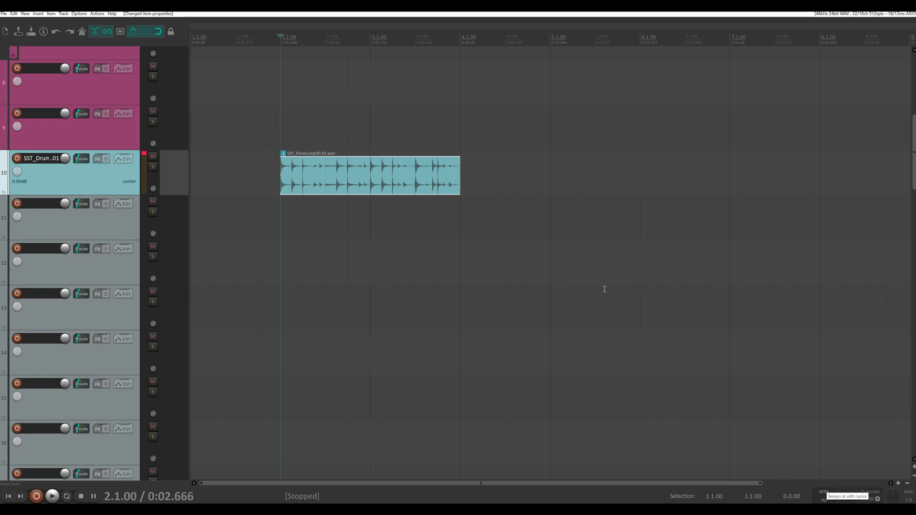
- Add a tempo marker of 120 BPM at 4.1.00
{"action": "left_click", "coordinate": [460, 40]}
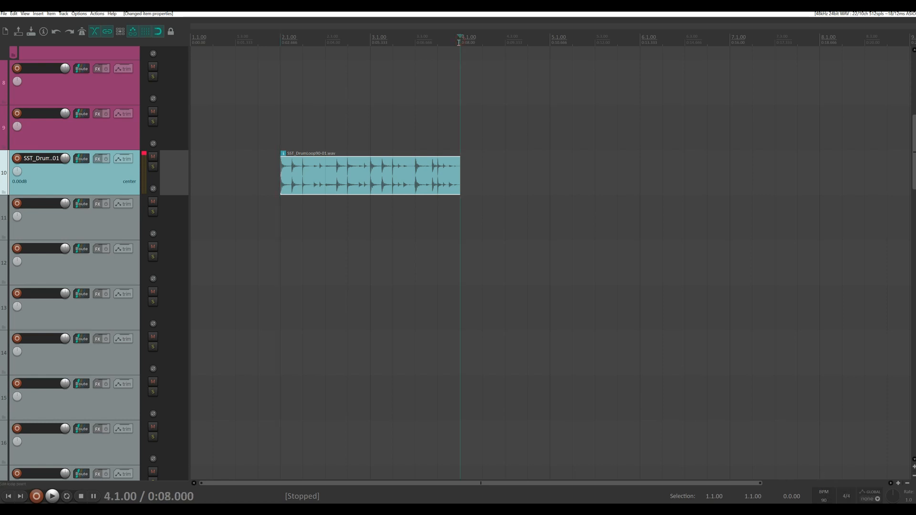
{"action": "key", "text": "shift+c"}
{"action": "type", "text": "120"}
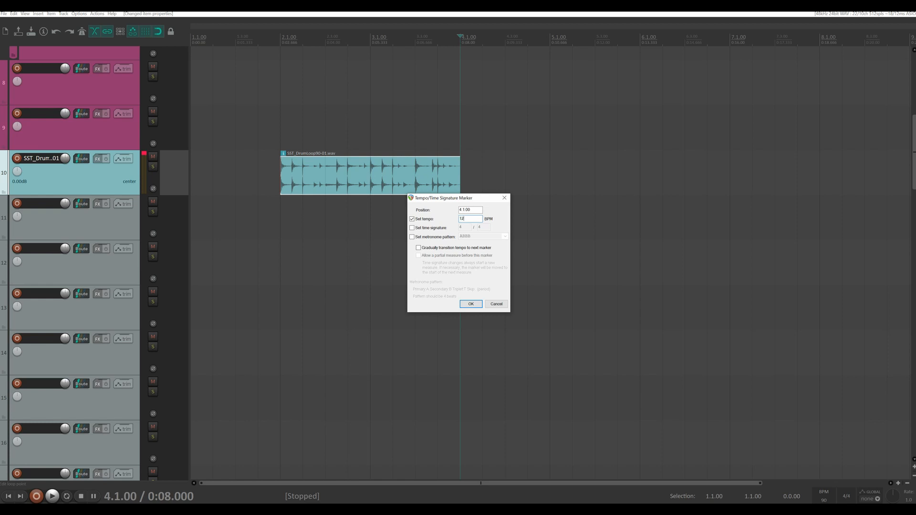
{"action": "key", "text": "Return"}
{"action": "mouse_move", "coordinate": [377, 168]}
{"action": "left_mouse_down"}
{"action": "mouse_move", "coordinate": [578, 175]}
{"action": "mouse_move", "coordinate": [388, 173]}
{"action": "left_mouse_up"}
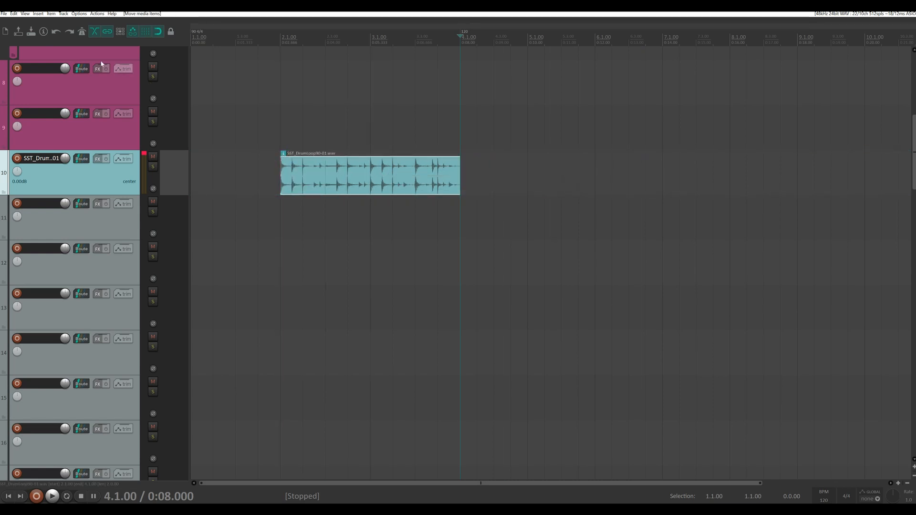
{"action": "left_click", "coordinate": [36, 32]}
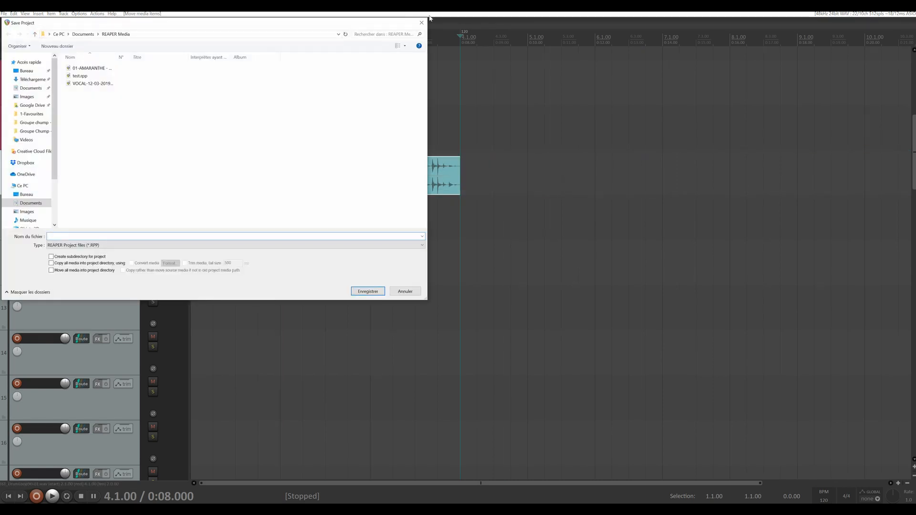
{"action": "left_click", "coordinate": [422, 22]}
{"action": "key", "text": "alt+Return"}
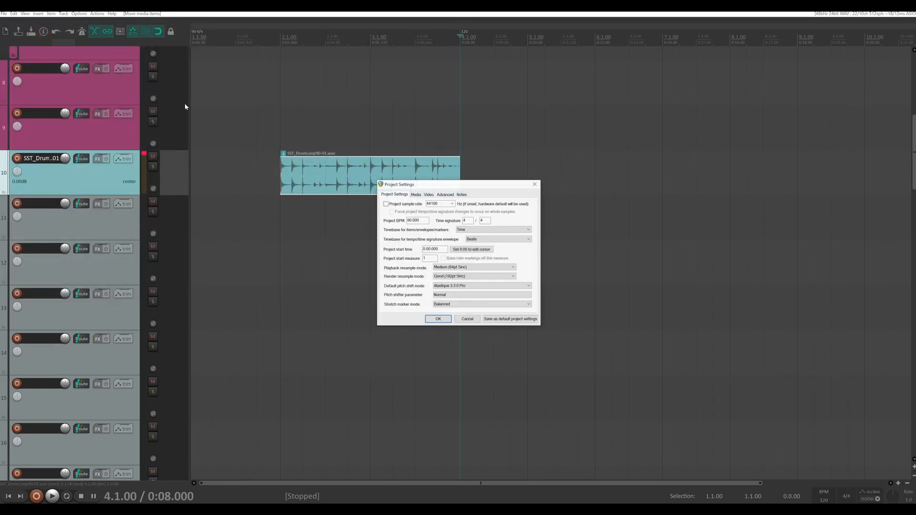
{"action": "left_click", "coordinate": [461, 230]}
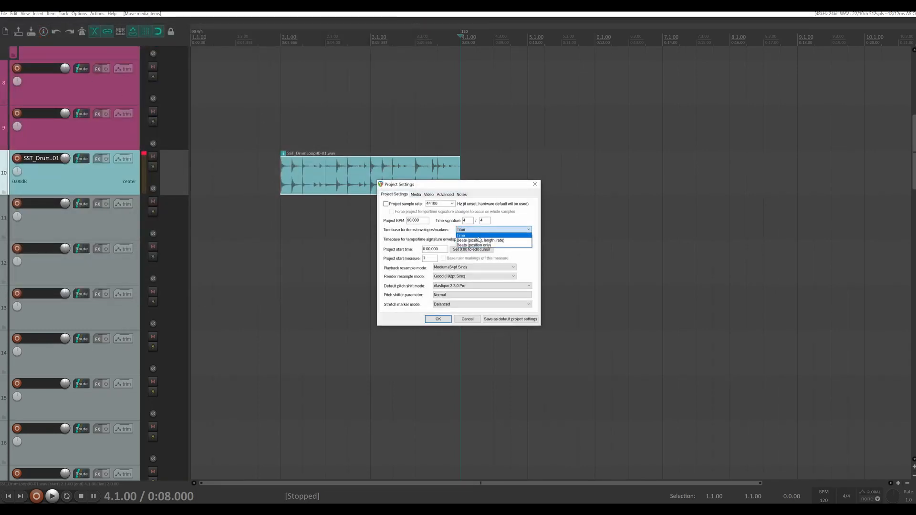
{"action": "left_click", "coordinate": [480, 240]}
{"action": "left_click", "coordinate": [535, 185]}
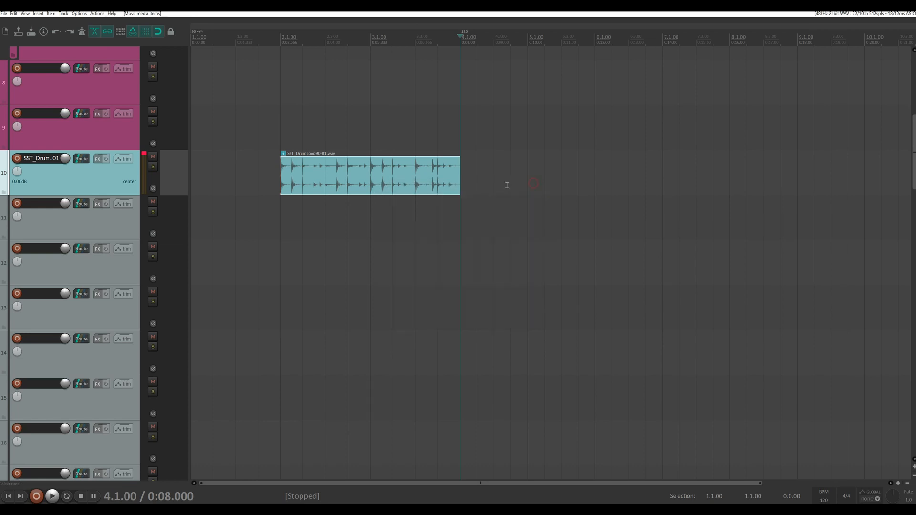
- Set the drum loop item's timebase to Beats (position, length, rate)
{"action": "double_click", "coordinate": [334, 177]}
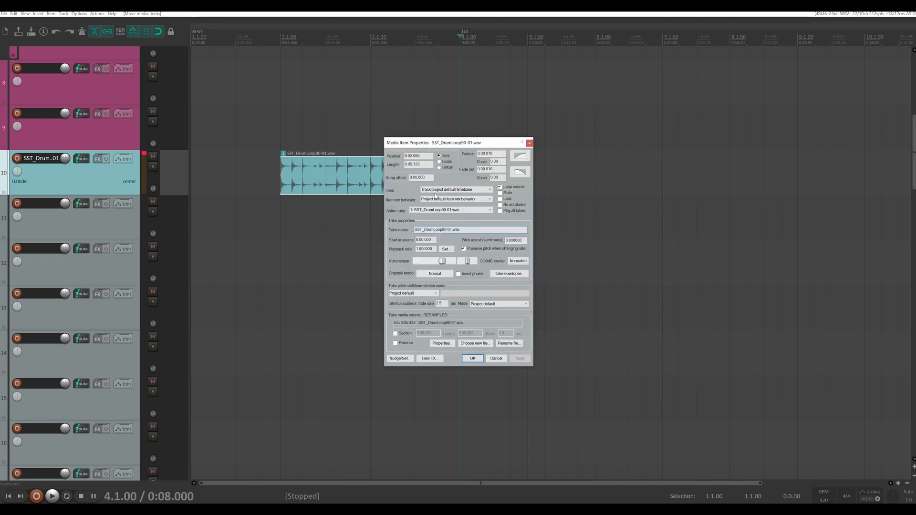
{"action": "left_click", "coordinate": [435, 190]}
{"action": "left_click", "coordinate": [437, 204]}
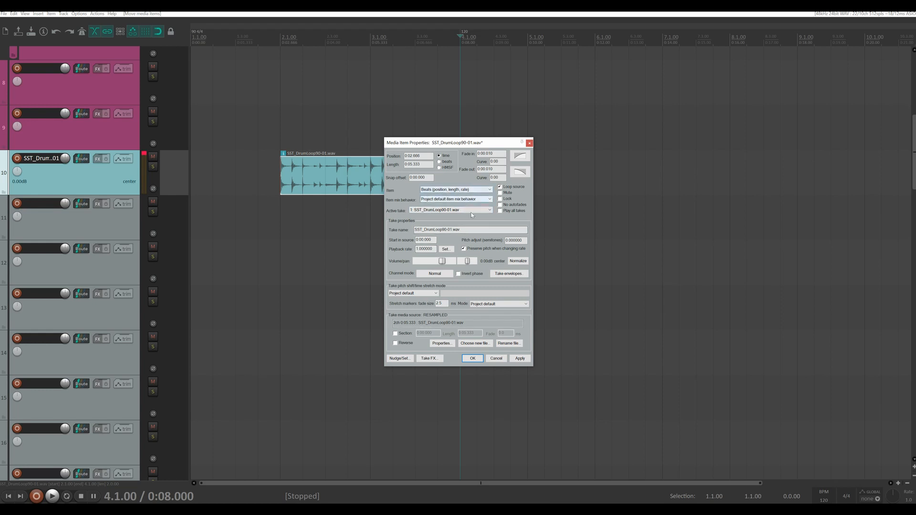
{"action": "left_click", "coordinate": [474, 358]}
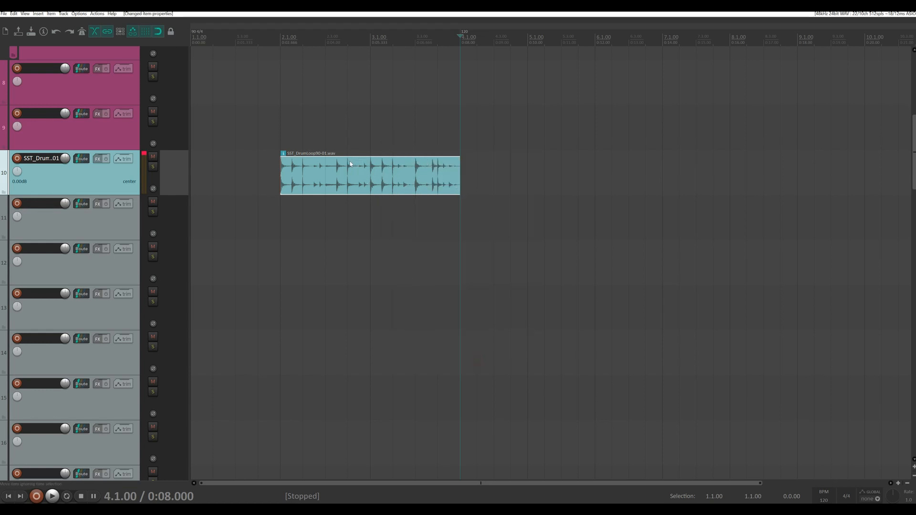
- Move the drum loop to 4.1.00, play it at the 120 BPM tempo, and return it to 2.1.00
{"action": "left_click_drag", "start_coordinate": [351, 164], "coordinate": [530, 164]}
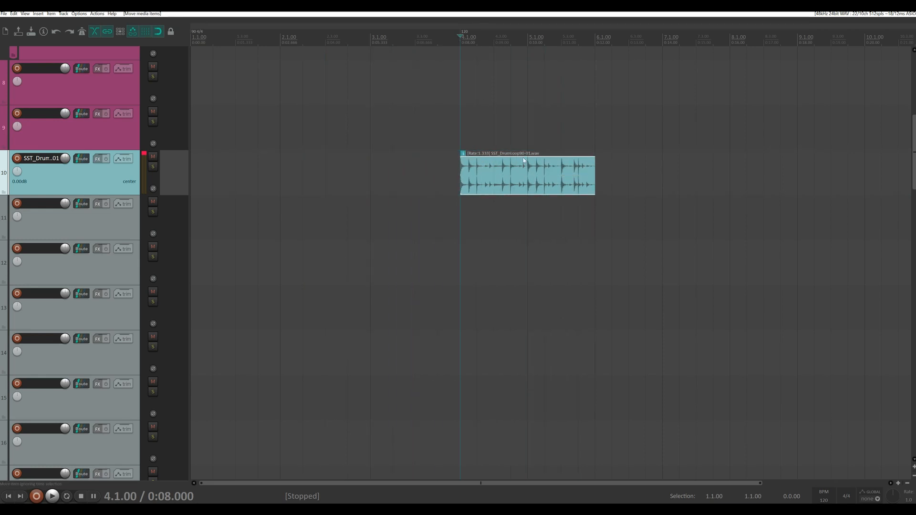
{"action": "key", "text": "space"}
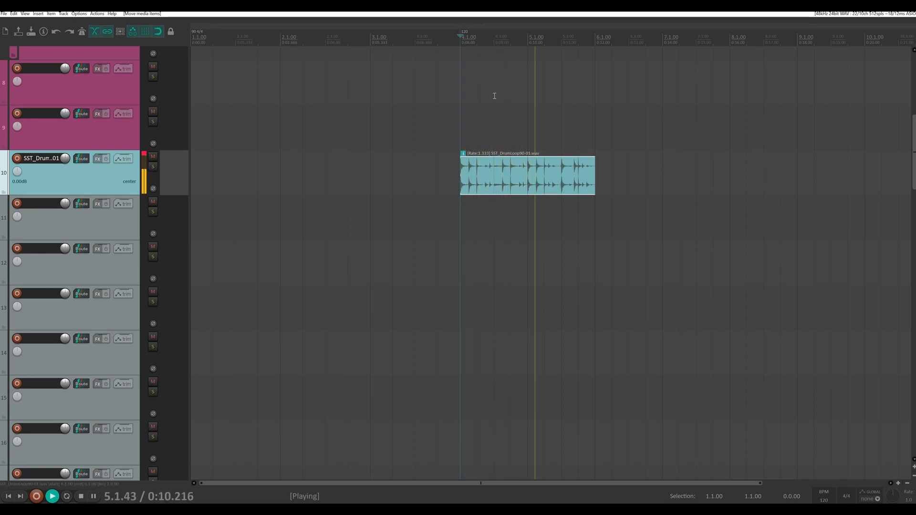
{"action": "key", "text": "space"}
{"action": "left_click_drag", "start_coordinate": [512, 168], "coordinate": [330, 177]}
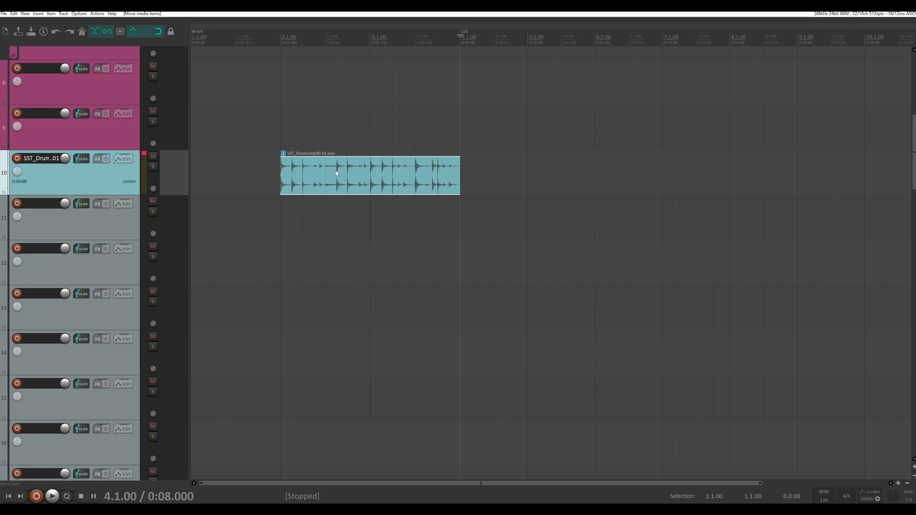
- Add a tempo marker of 90 BPM at 5.1.00
{"action": "left_click", "coordinate": [528, 40]}
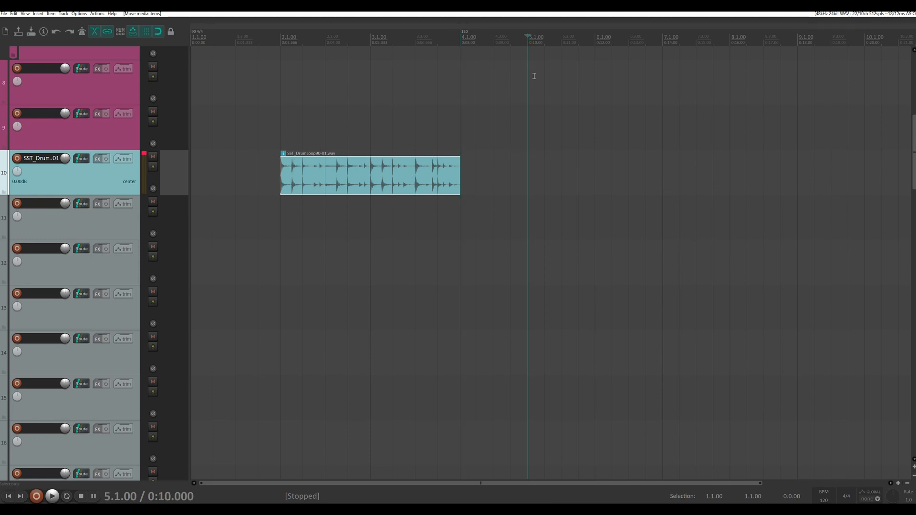
{"action": "key", "text": "shift+c"}
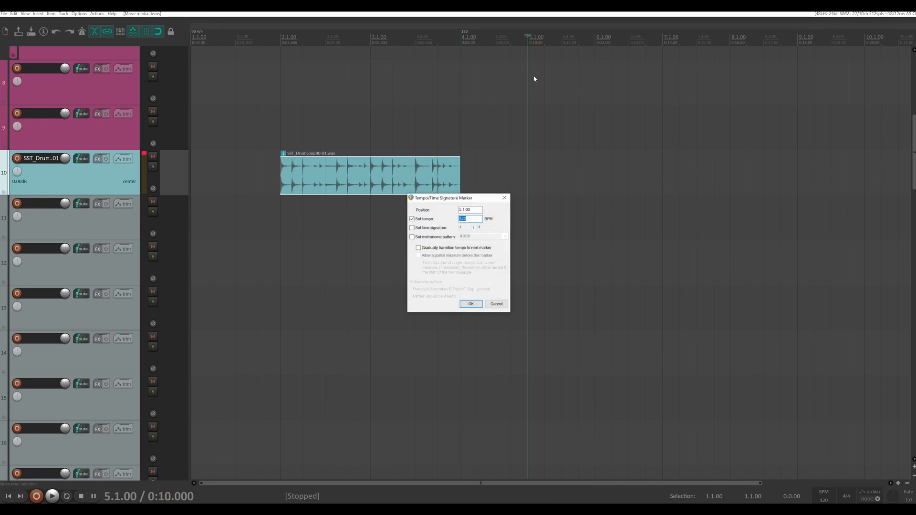
{"action": "type", "text": "90"}
{"action": "key", "text": "Return"}
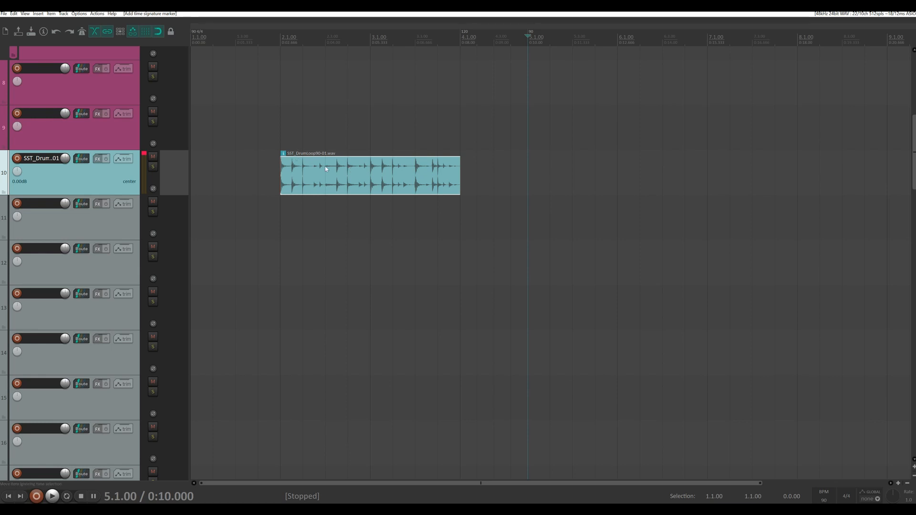
- Place the drum loop at 4.1.00, play it across the 90 BPM tempo change, and return it to 2.1.00
{"action": "left_click_drag", "start_coordinate": [363, 169], "coordinate": [544, 166]}
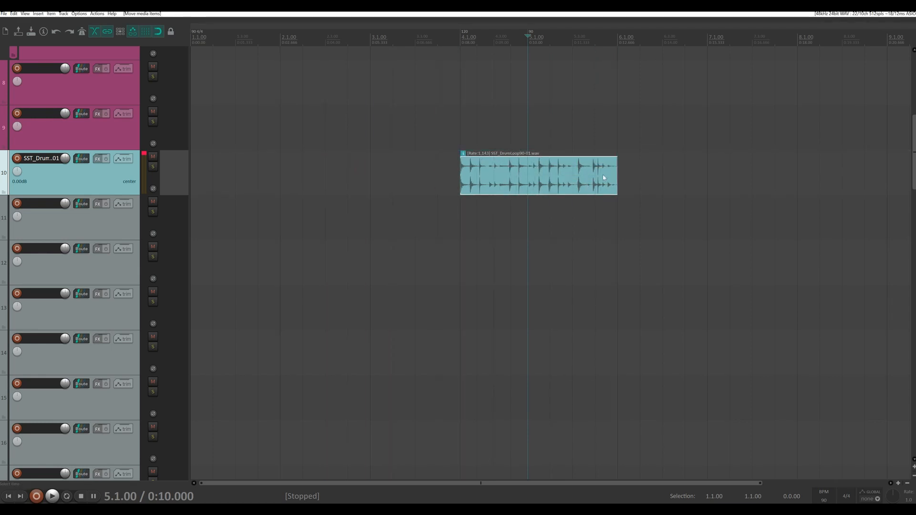
{"action": "left_click", "coordinate": [463, 42]}
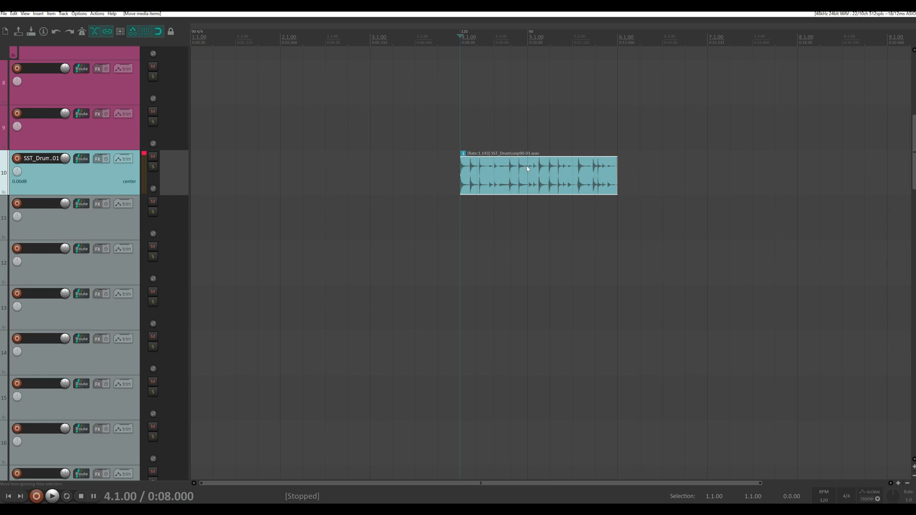
{"action": "key", "text": "space"}
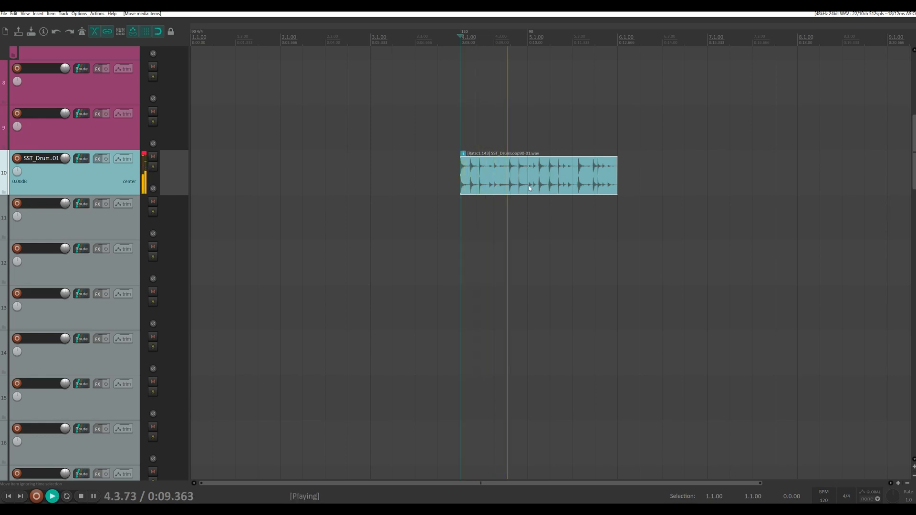
{"action": "key", "text": "space"}
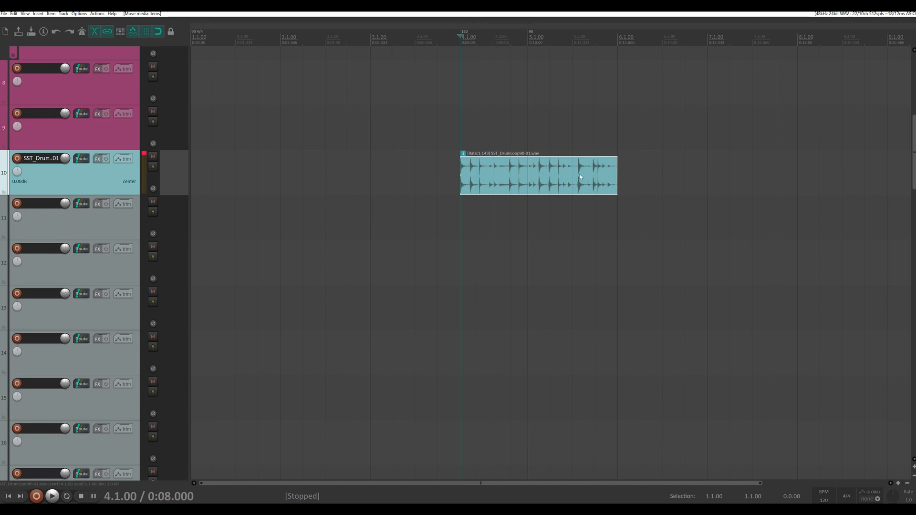
{"action": "left_click_drag", "start_coordinate": [579, 177], "coordinate": [415, 171]}
- Set the drum loop item's timebase to Beats (auto-stretch at tempo changes)
{"action": "double_click", "coordinate": [283, 158]}
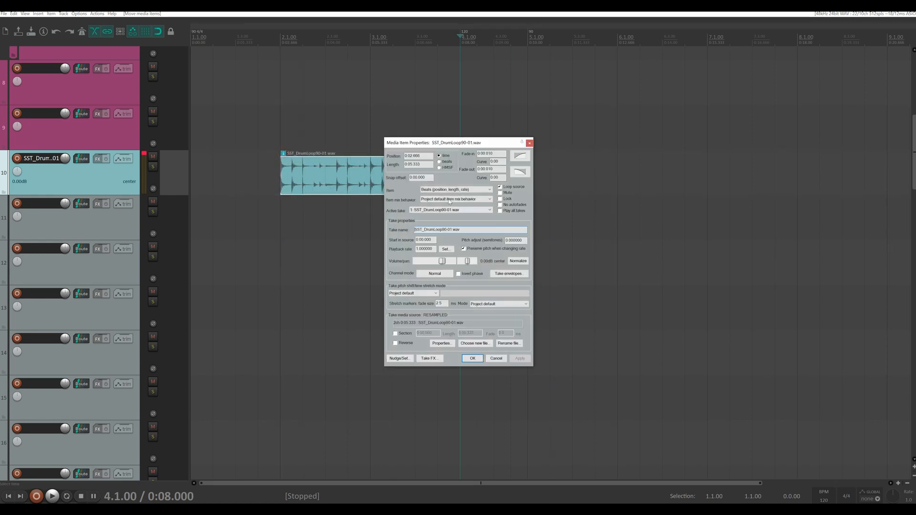
{"action": "left_click", "coordinate": [445, 190]}
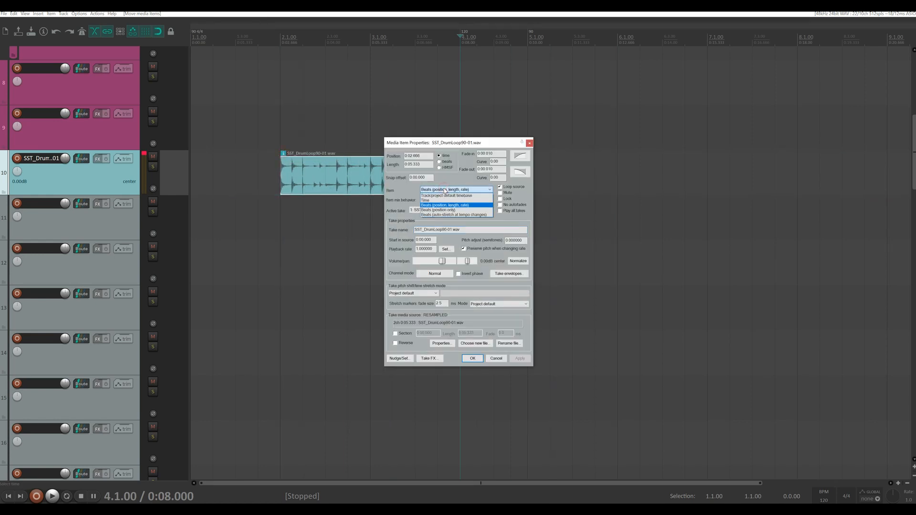
{"action": "left_click", "coordinate": [448, 216]}
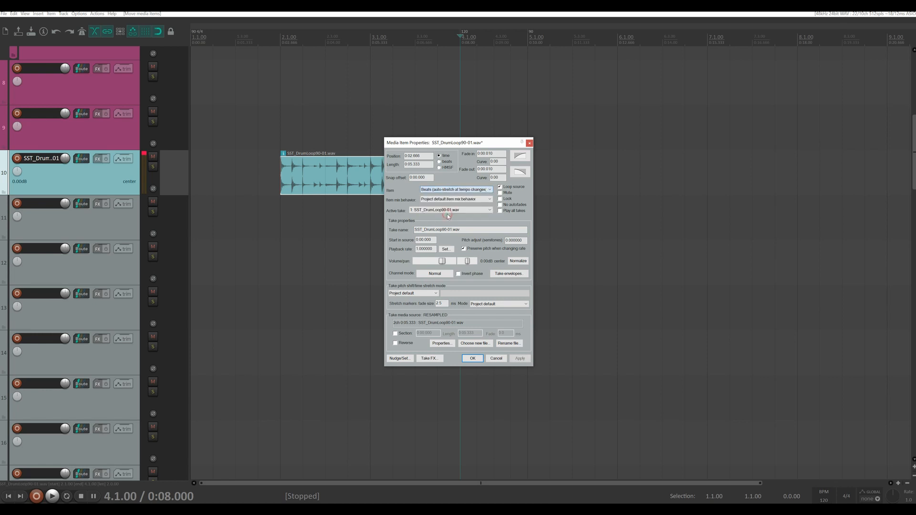
{"action": "left_click", "coordinate": [473, 358]}
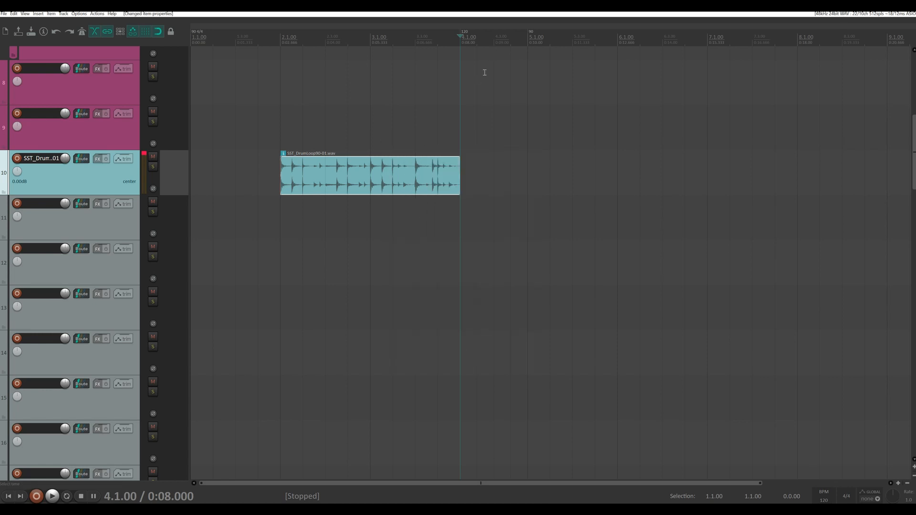
- Move the auto-stretching drum loop to 4.1.00 and play it through both tempo sections
{"action": "left_click_drag", "start_coordinate": [359, 168], "coordinate": [534, 174]}
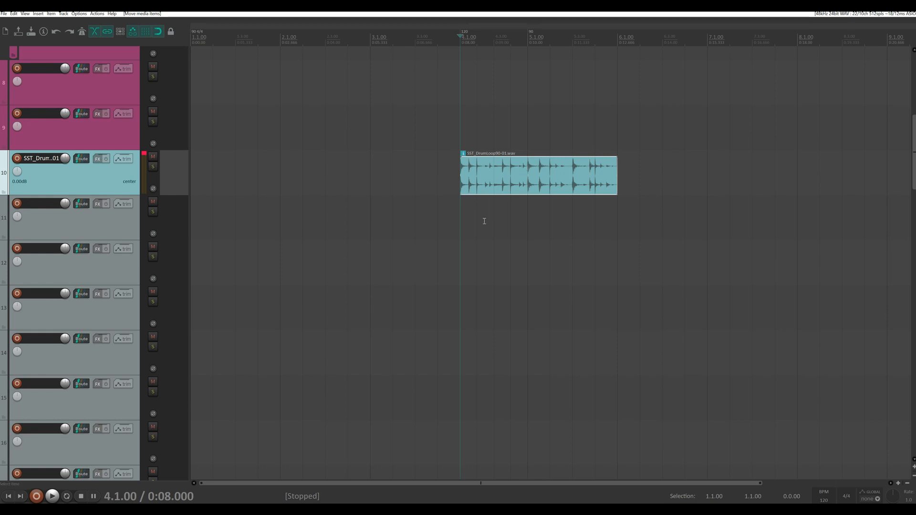
{"action": "key", "text": "space"}
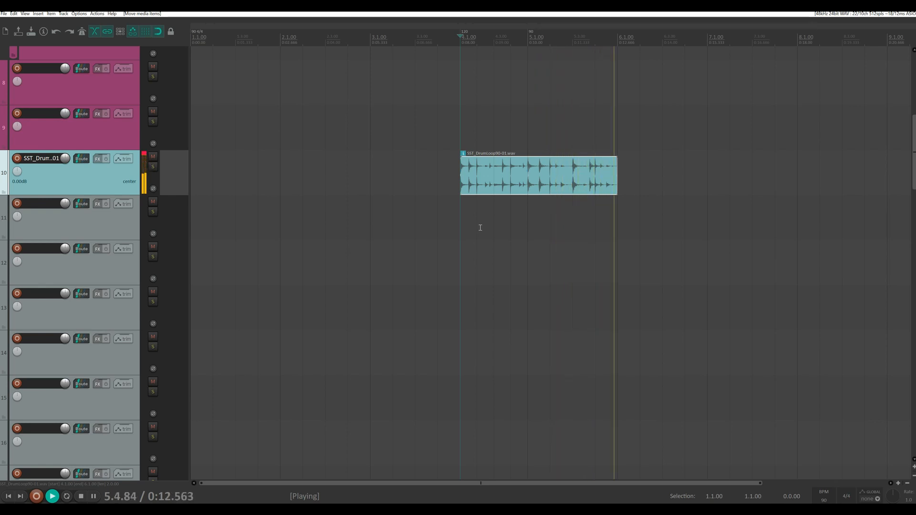
{"action": "key", "text": "space"}
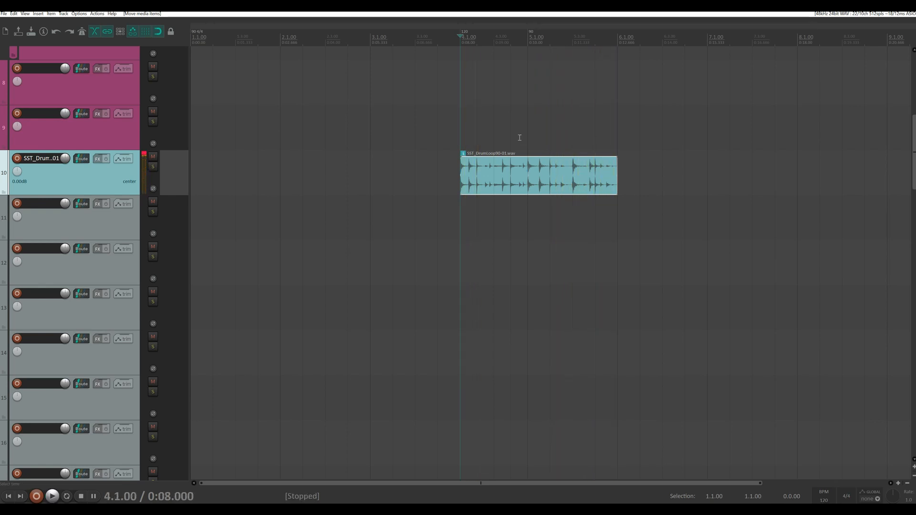
- Delete the drum loop and the 90 and 120 BPM tempo markers, and undo these deletions
{"action": "left_click", "coordinate": [528, 168]}
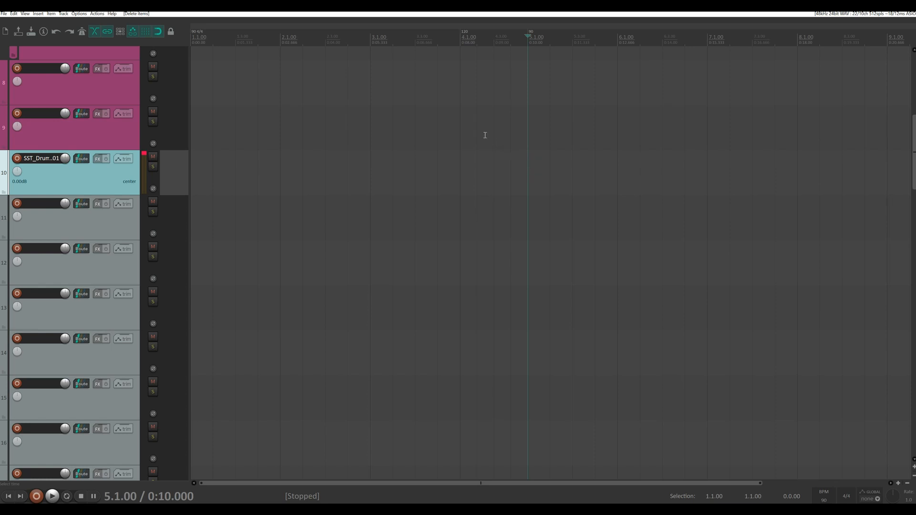
{"action": "left_click", "coordinate": [529, 33], "text": "alt"}
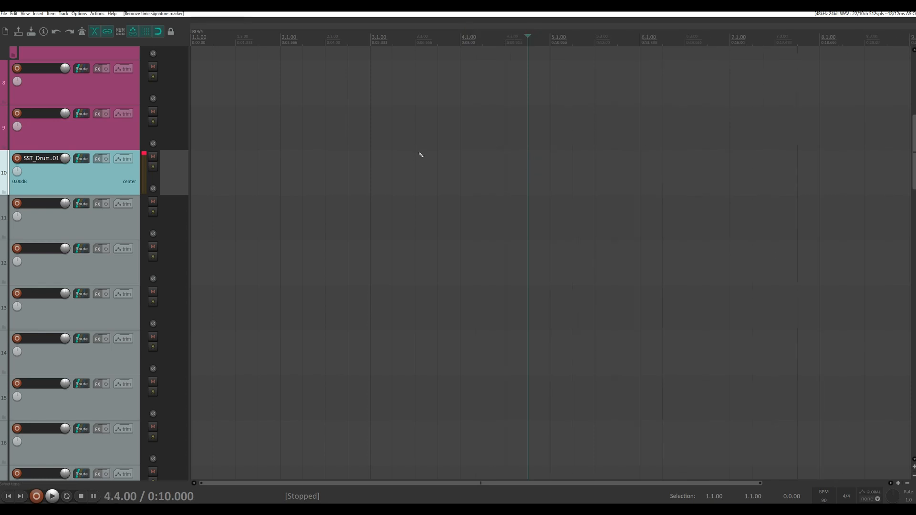
{"action": "key", "text": "ctrl+z"}
{"action": "key", "text": "ctrl+z"}
{"action": "key", "text": "ctrl+z"}
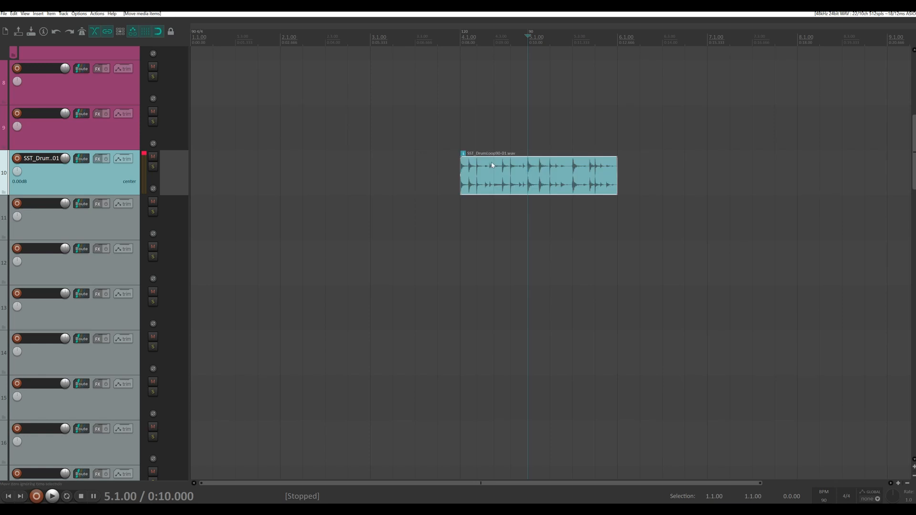
- Move the drum loop to 1.4.00 and add transient guide markers to it at transients using Dynamic split
{"action": "left_click_drag", "start_coordinate": [492, 165], "coordinate": [290, 165]}
{"action": "left_click", "coordinate": [354, 172]}
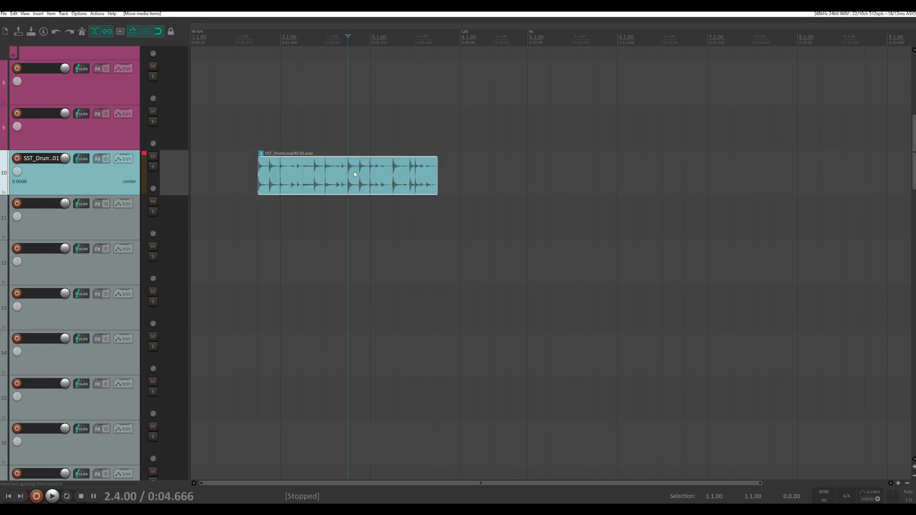
{"action": "key", "text": "d"}
{"action": "left_click_drag", "start_coordinate": [563, 210], "coordinate": [482, 95]}
{"action": "left_click", "coordinate": [494, 262]}
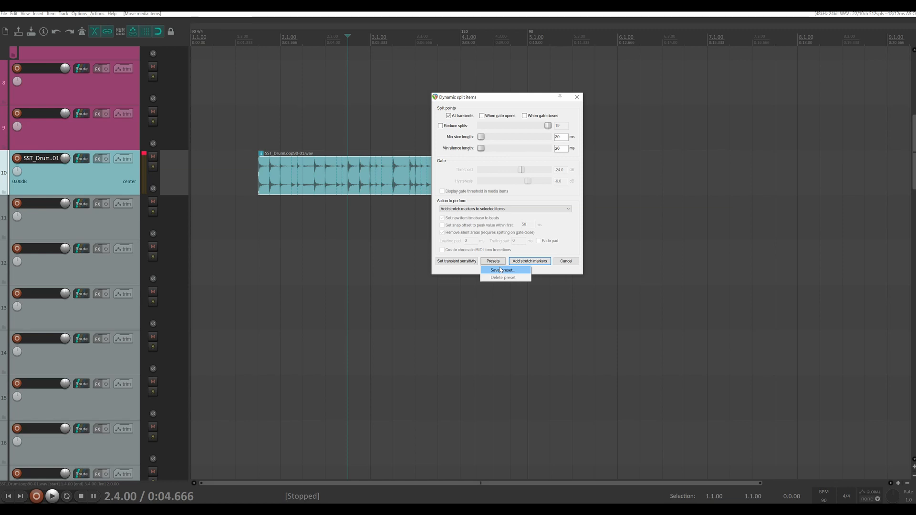
{"action": "left_click", "coordinate": [476, 210]}
{"action": "left_click", "coordinate": [474, 209]}
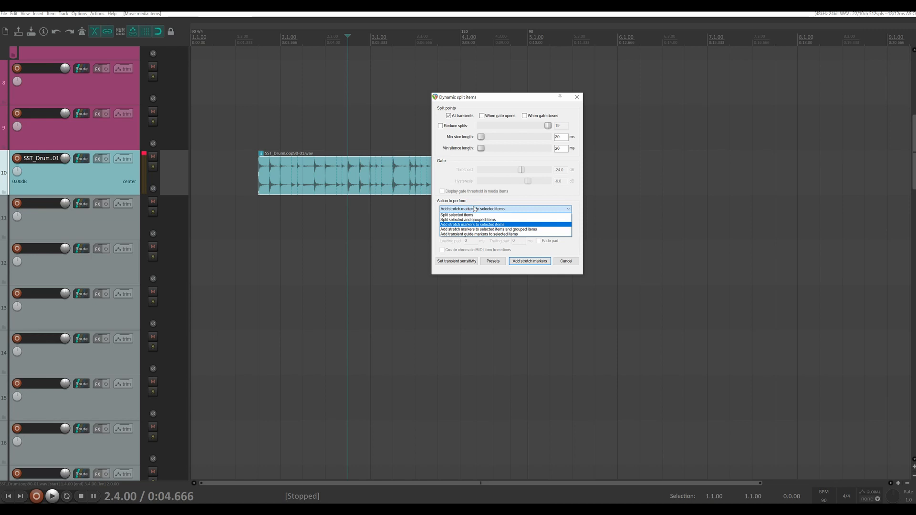
{"action": "left_click", "coordinate": [480, 235]}
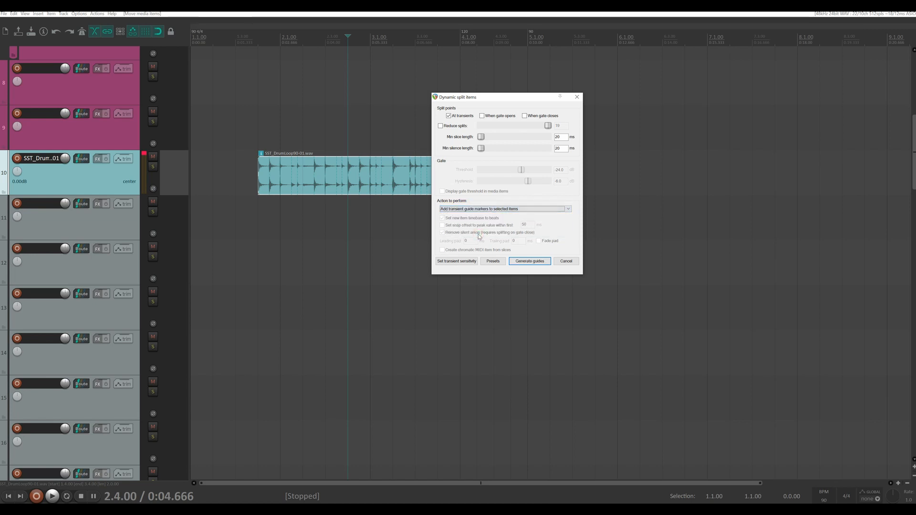
{"action": "left_click_drag", "start_coordinate": [499, 100], "coordinate": [586, 89]}
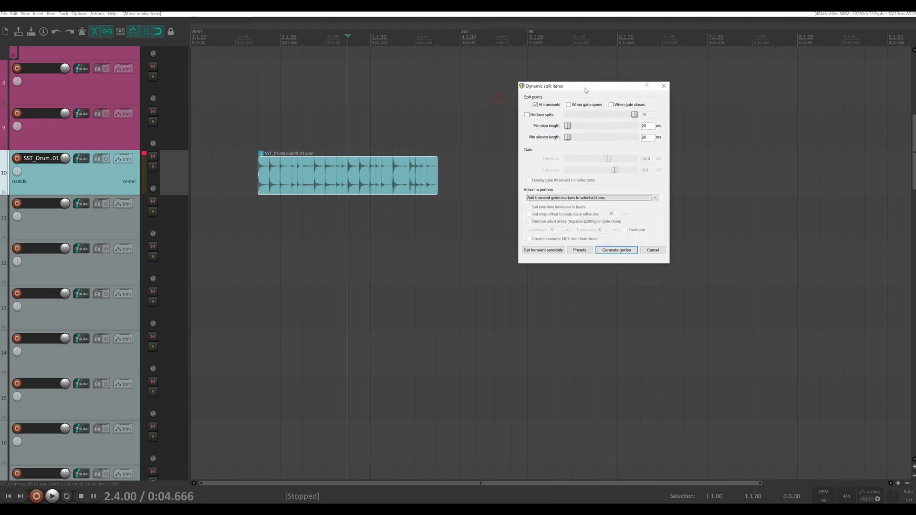
{"action": "left_click", "coordinate": [616, 250]}
- Examine the render options for selected media items, including embedding stretch markers/transient guides, and close them without rendering
{"action": "scroll", "coordinate": [358, 186], "scroll_direction": "up", "scroll_amount": 3}
{"action": "scroll", "coordinate": [456, 153], "scroll_direction": "up", "scroll_amount": 5}
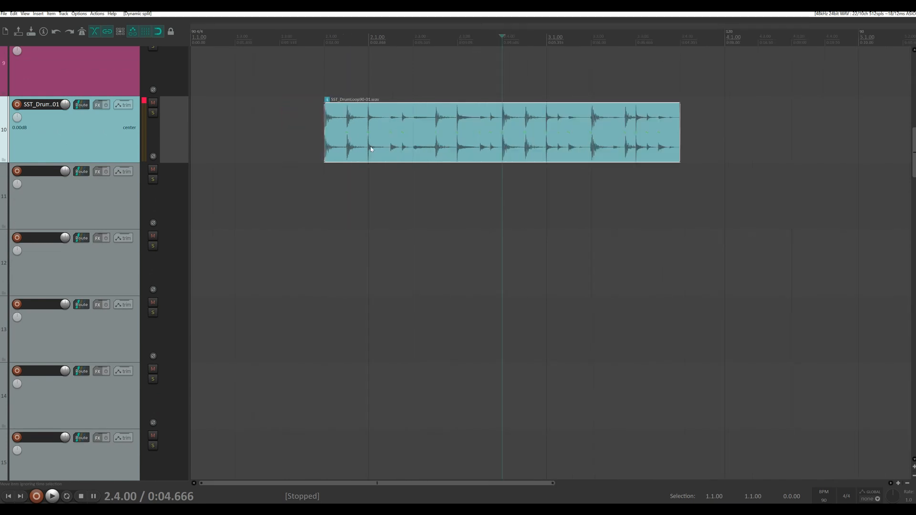
{"action": "scroll", "coordinate": [495, 142], "scroll_direction": "up", "scroll_amount": 4}
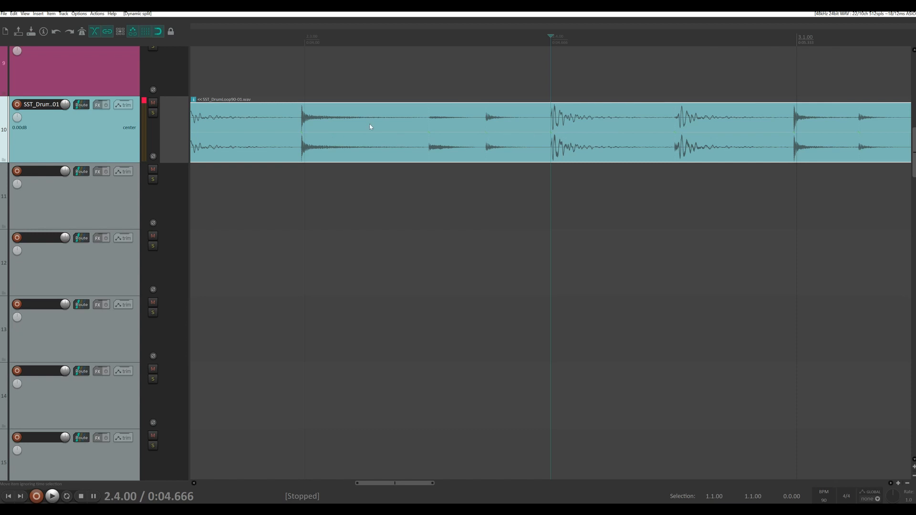
{"action": "key", "text": "ctrl+alt+r"}
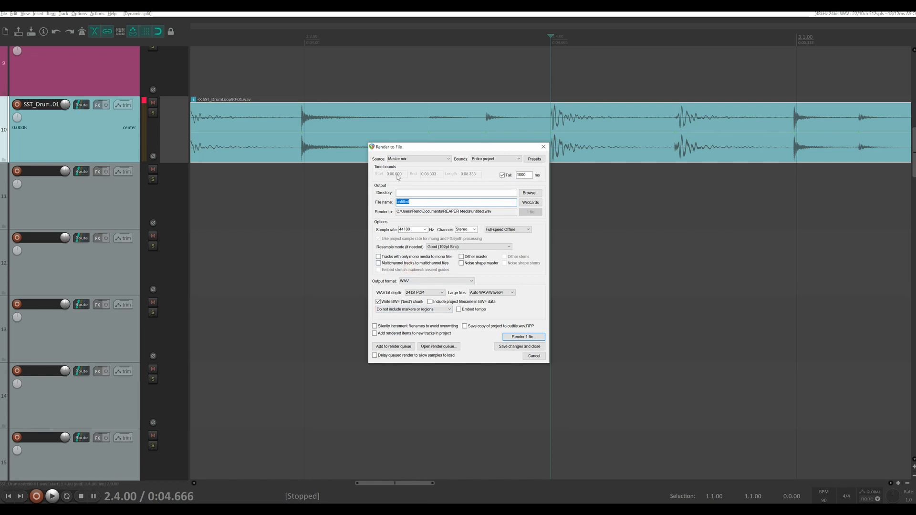
{"action": "left_click", "coordinate": [418, 159]}
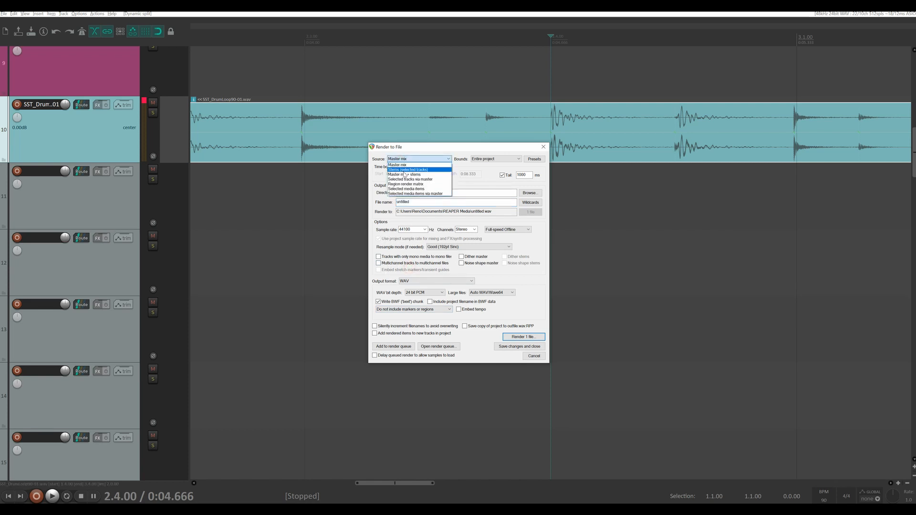
{"action": "left_click", "coordinate": [410, 190]}
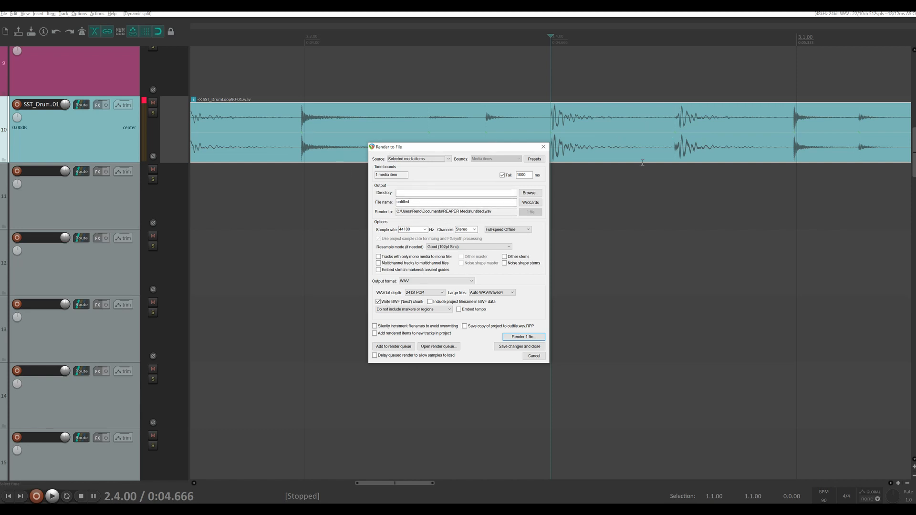
{"action": "left_click", "coordinate": [539, 150]}
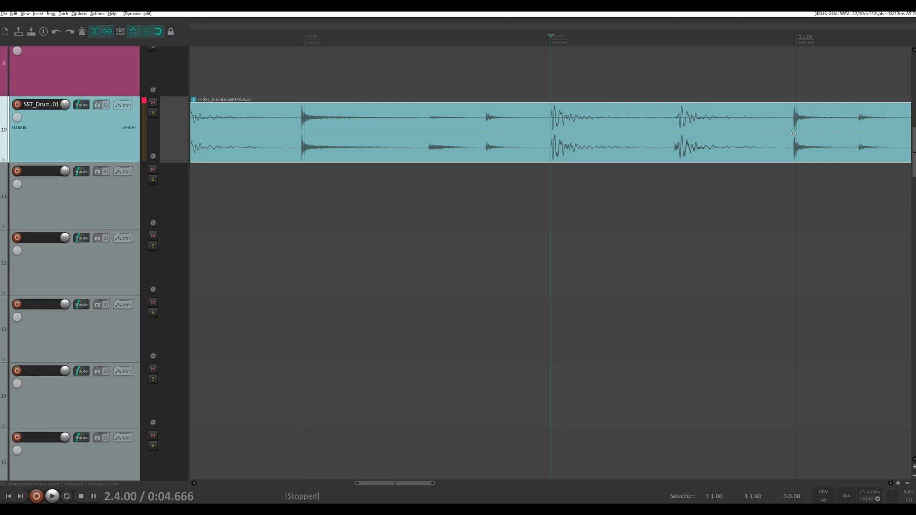
- Add stretch markers at the drum loop's transient guides and align those hits with 3.1.00, 2.4.00 and 2.3.00
{"action": "left_click_drag", "start_coordinate": [793, 133], "coordinate": [797, 132]}
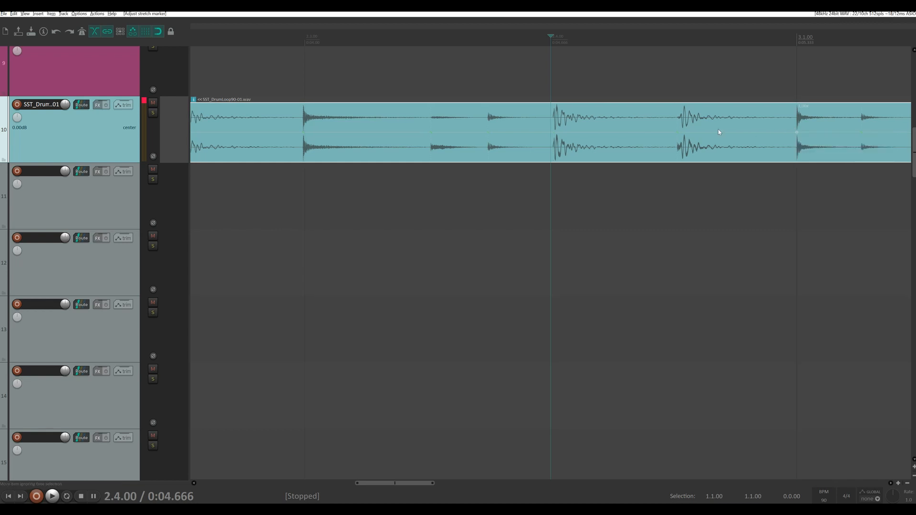
{"action": "left_click", "coordinate": [561, 134]}
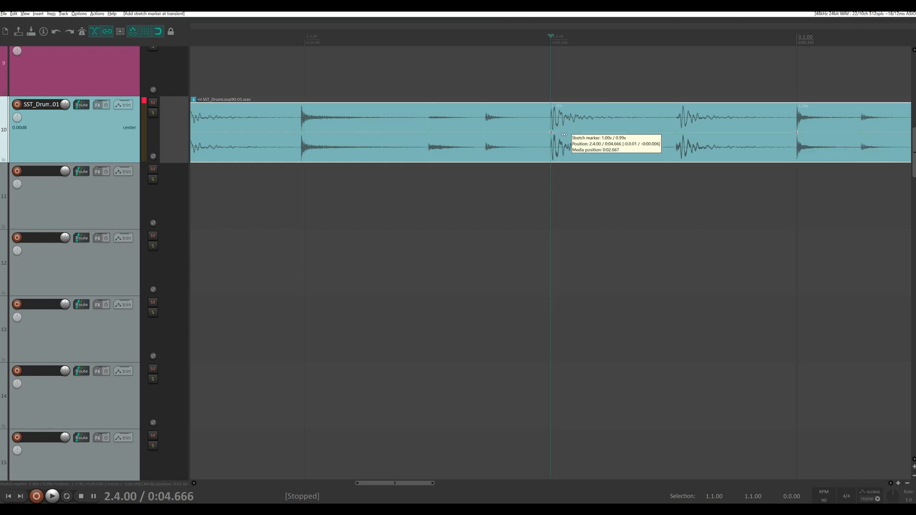
{"action": "left_click", "coordinate": [564, 134]}
{"action": "left_click_drag", "start_coordinate": [301, 132], "coordinate": [304, 133]}
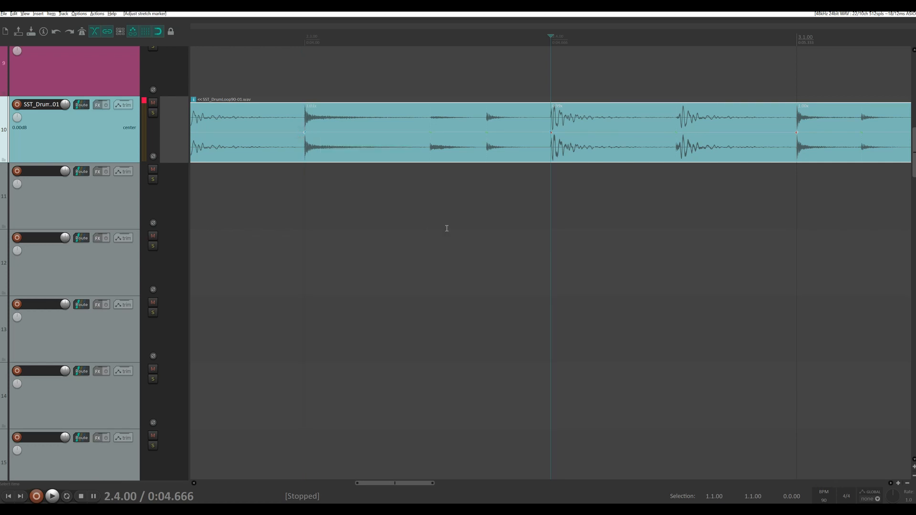
- Show the routing matrix, enlarge its docked area, and switch it to the track wiring diagram
{"action": "scroll", "coordinate": [447, 228], "scroll_direction": "down", "scroll_amount": 6}
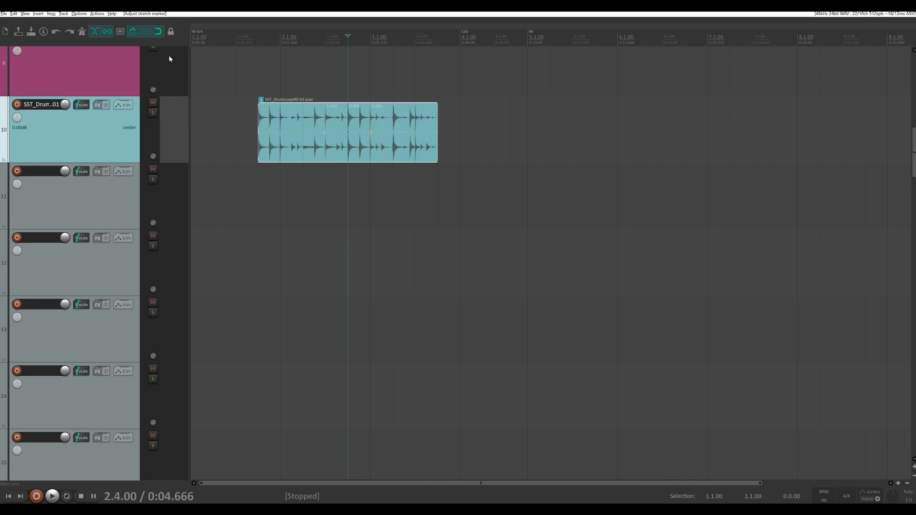
{"action": "left_click", "coordinate": [26, 14]}
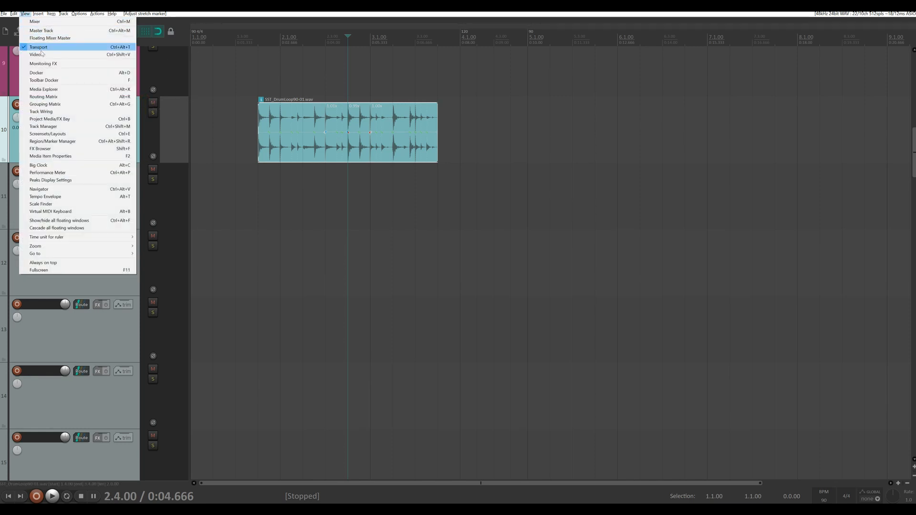
{"action": "left_click", "coordinate": [43, 96]}
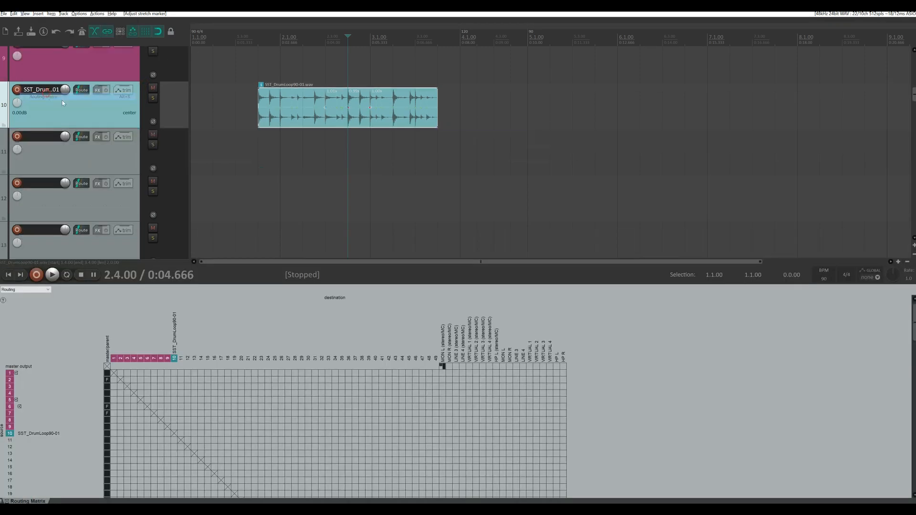
{"action": "left_click_drag", "start_coordinate": [300, 284], "coordinate": [301, 222]}
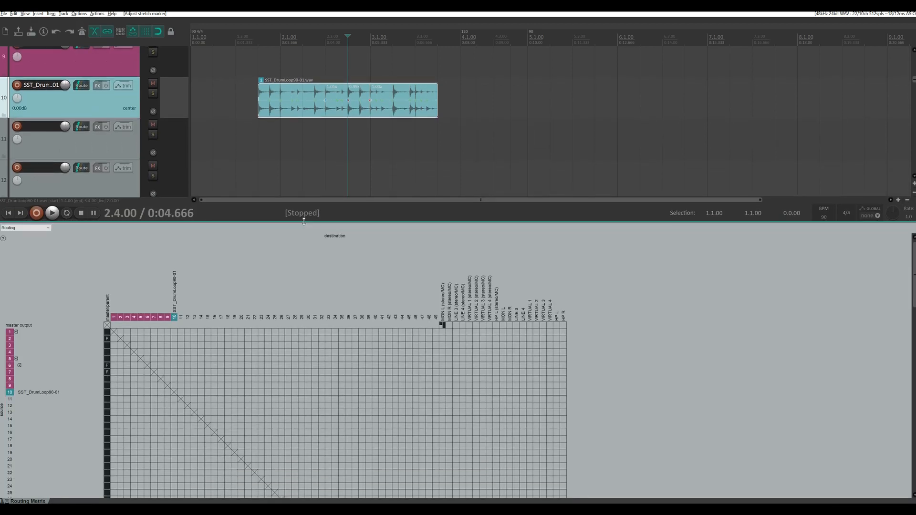
{"action": "left_click", "coordinate": [45, 229]}
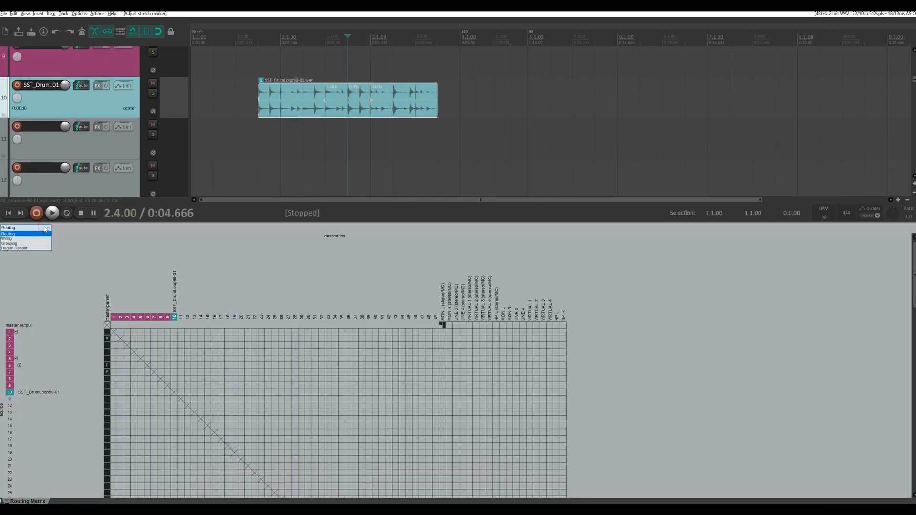
{"action": "left_click", "coordinate": [14, 239]}
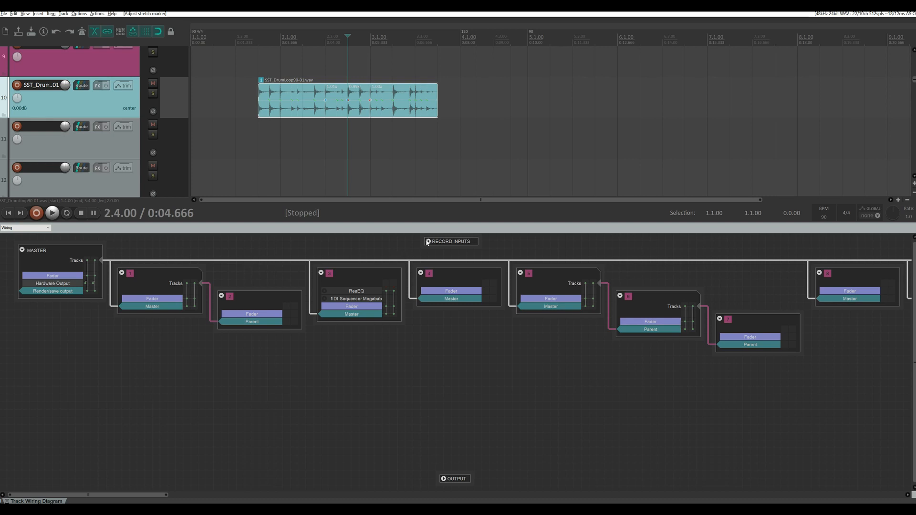
- Arm track 11 for recording and expand the Record Inputs node in the wiring diagram
{"action": "left_click", "coordinate": [17, 127]}
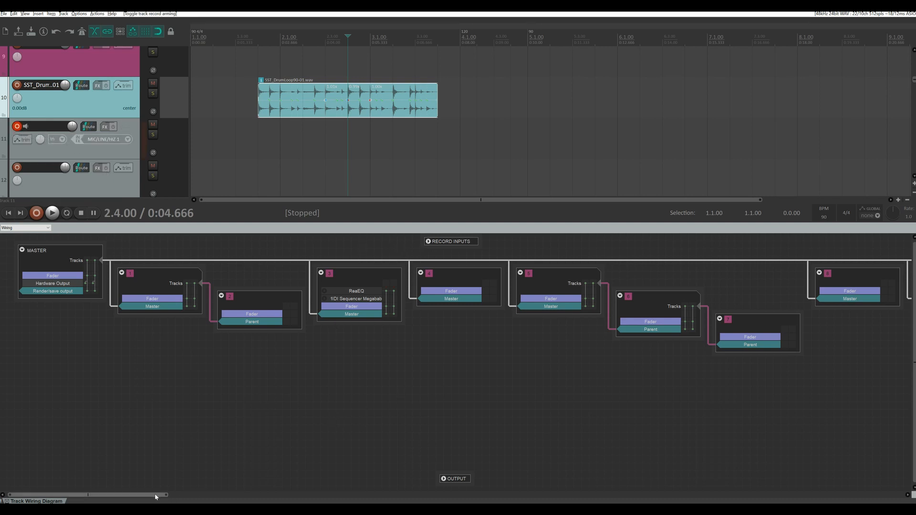
{"action": "left_click_drag", "start_coordinate": [155, 497], "coordinate": [305, 492]}
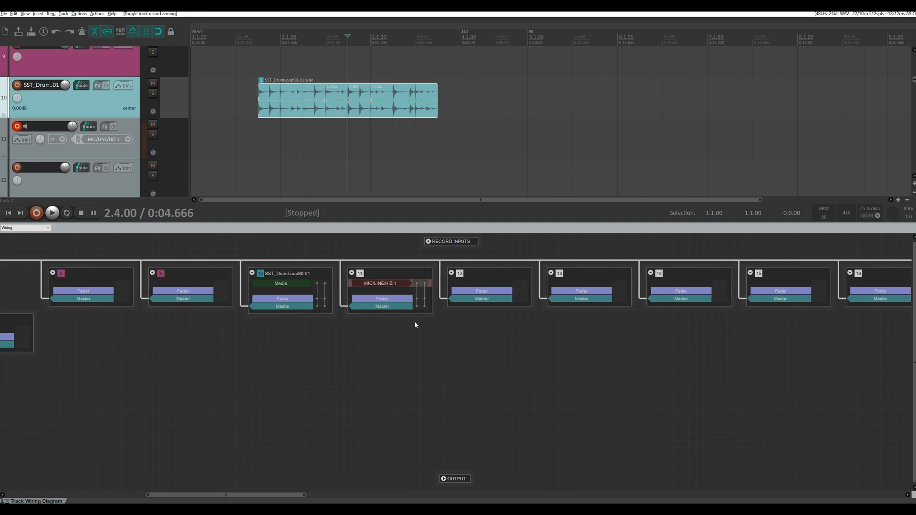
{"action": "left_click", "coordinate": [429, 242]}
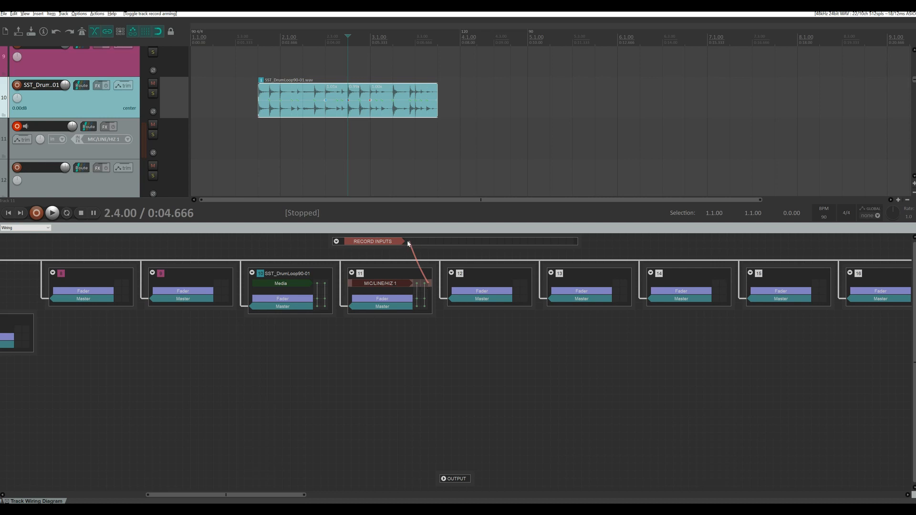
- Set track 11's record input to the stereo pair ADAT 1 / ADAT 2 and disarm the track
{"action": "left_click", "coordinate": [127, 142]}
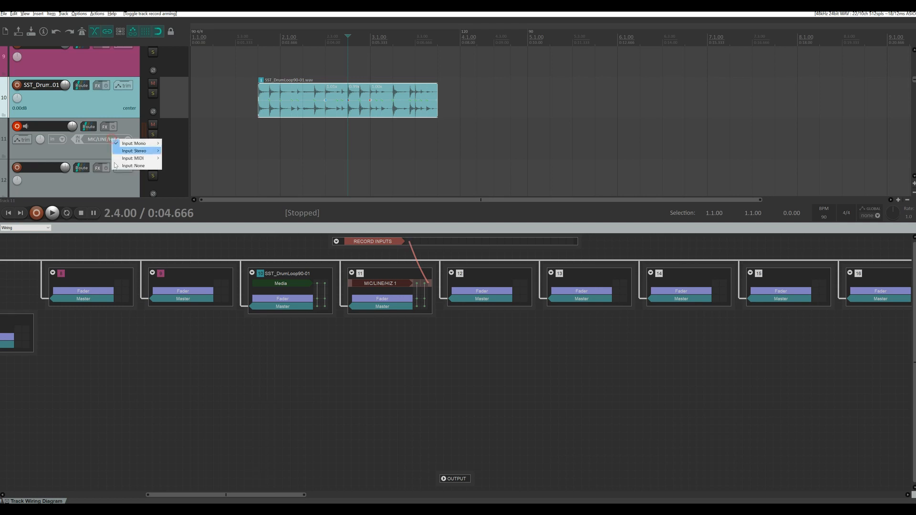
{"action": "mouse_move", "coordinate": [134, 151]}
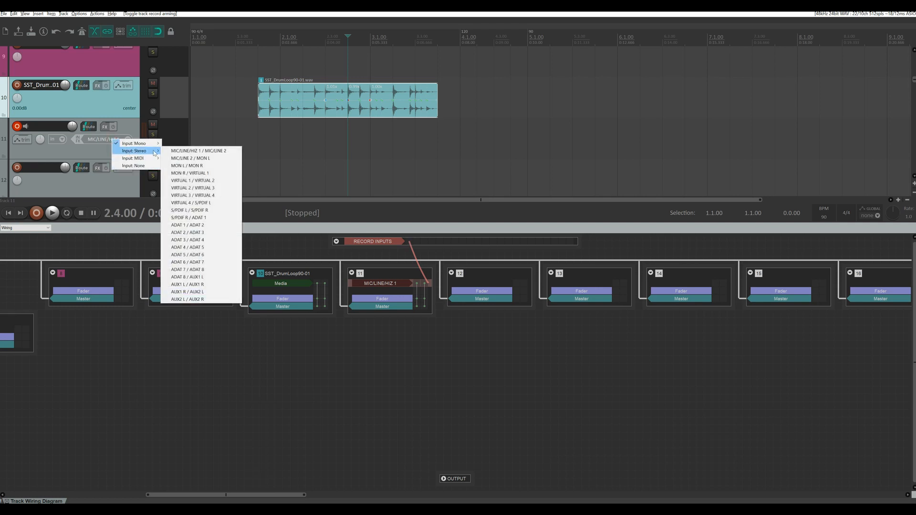
{"action": "left_click", "coordinate": [188, 225]}
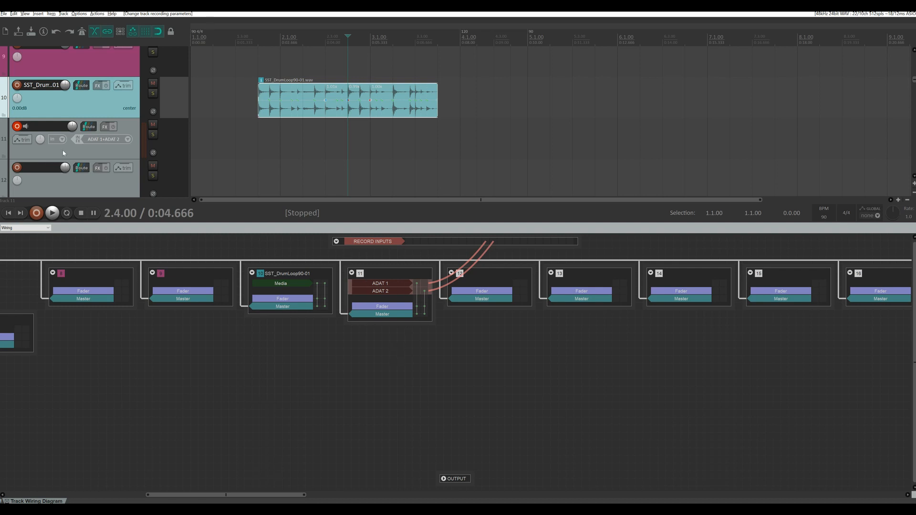
{"action": "left_click", "coordinate": [16, 126]}
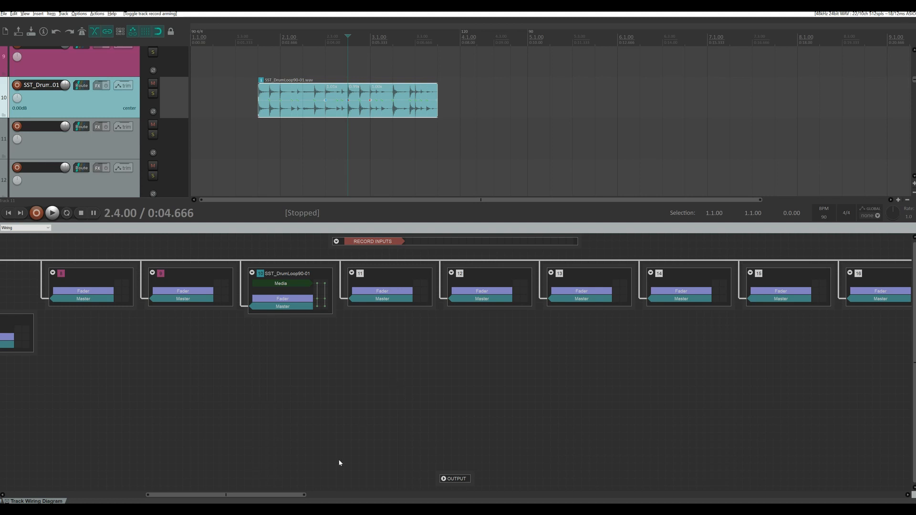
- Expand the Output node in the wiring diagram with the master and first tracks in view
{"action": "left_click_drag", "start_coordinate": [288, 493], "coordinate": [98, 493]}
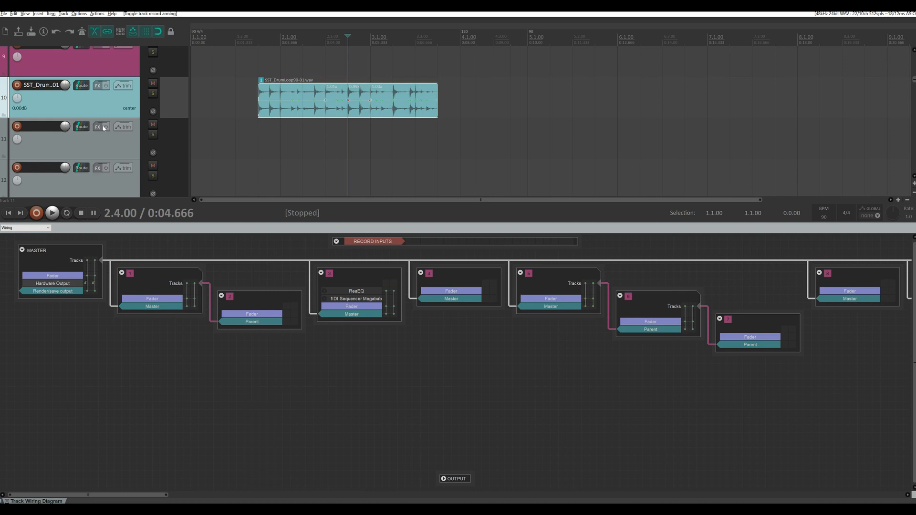
{"action": "scroll", "coordinate": [104, 128], "scroll_direction": "up", "scroll_amount": 8}
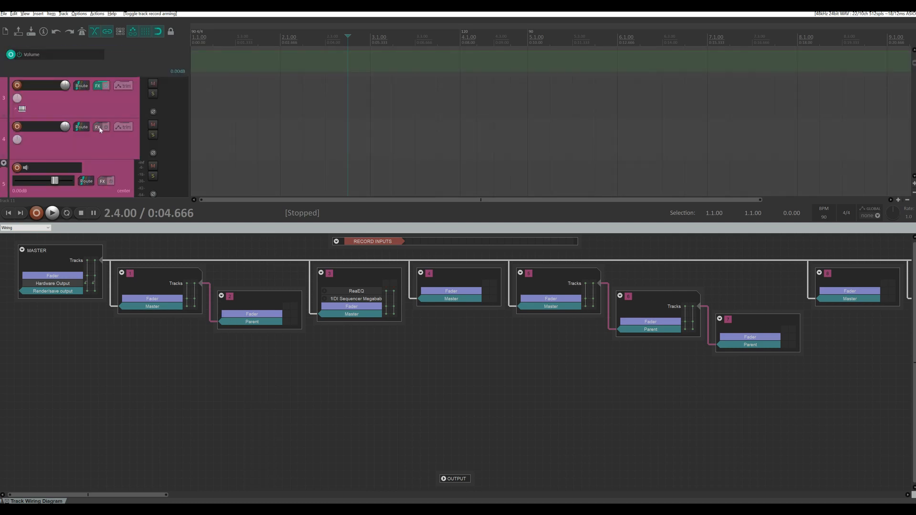
{"action": "scroll", "coordinate": [100, 130], "scroll_direction": "up", "scroll_amount": 3}
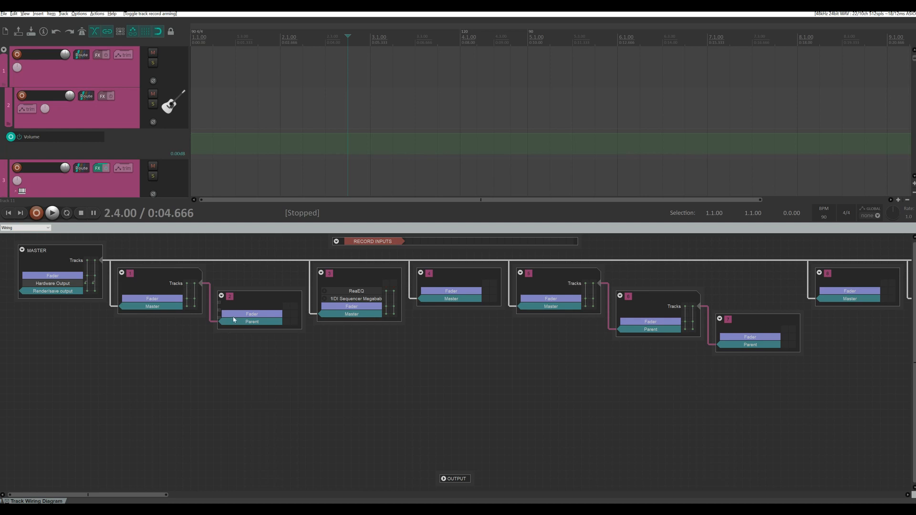
{"action": "left_click", "coordinate": [443, 477]}
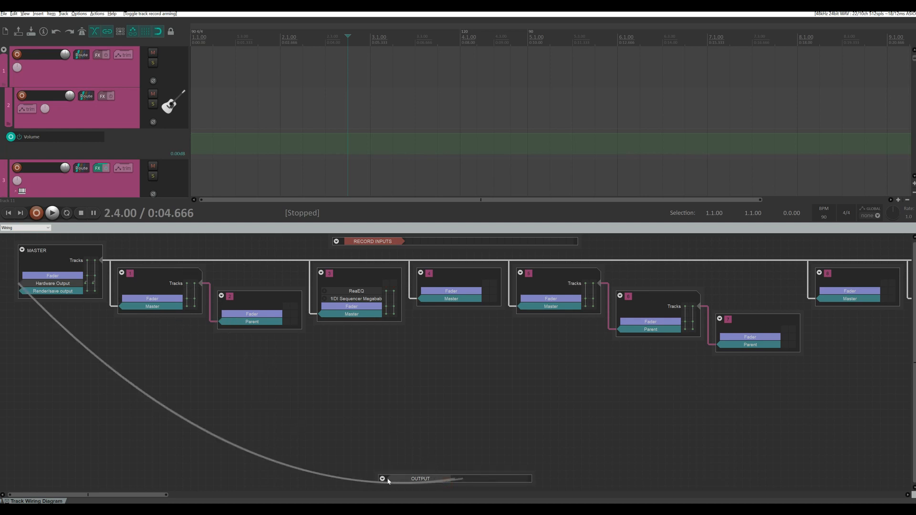
- Collapse and re-expand the Output node, wire a second hardware output from the master to it, and undo that connection
{"action": "left_click", "coordinate": [382, 478]}
{"action": "left_click", "coordinate": [443, 480]}
{"action": "left_click_drag", "start_coordinate": [21, 267], "coordinate": [512, 484]}
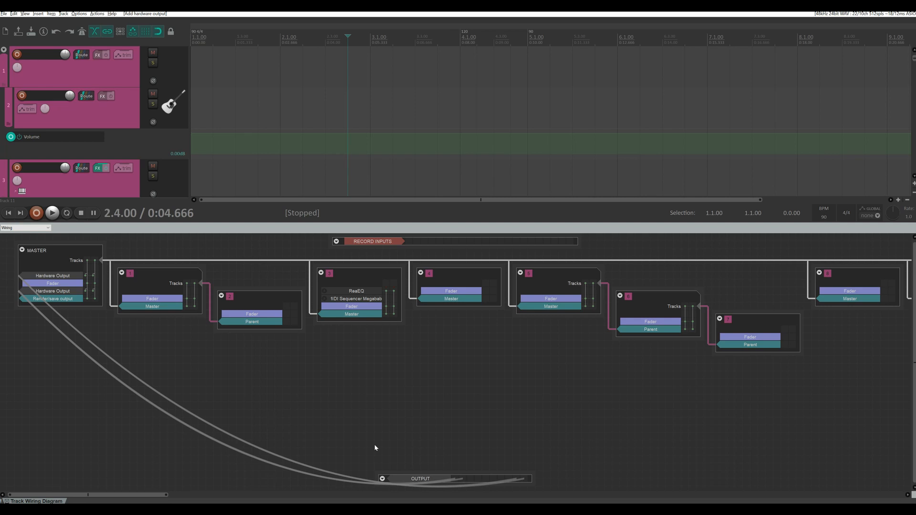
{"action": "key", "text": "ctrl+z"}
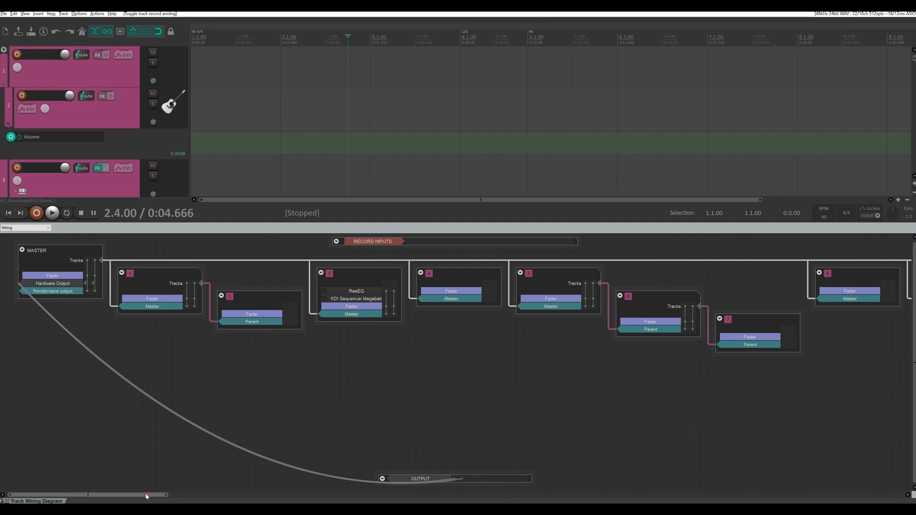
- Wire a send from track 15 to track 12 in the wiring diagram
{"action": "left_click_drag", "start_coordinate": [148, 495], "coordinate": [326, 495]}
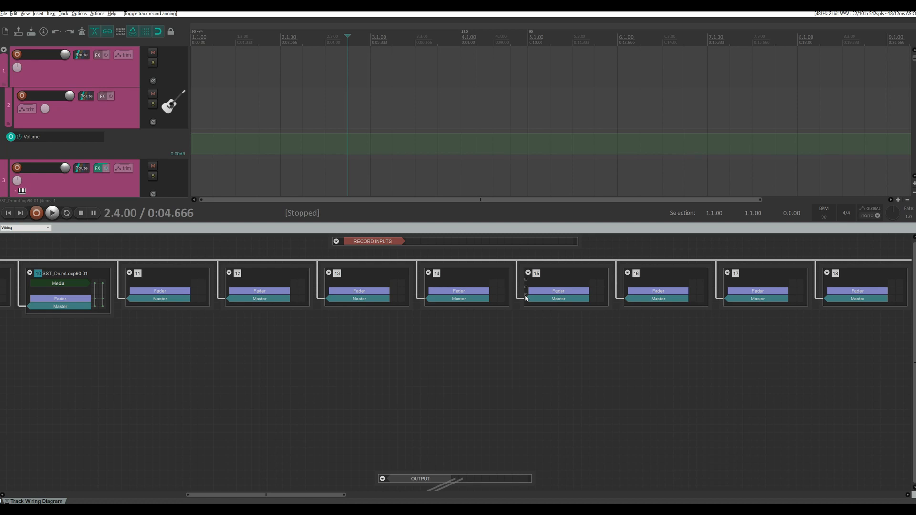
{"action": "left_click_drag", "start_coordinate": [526, 298], "coordinate": [235, 302]}
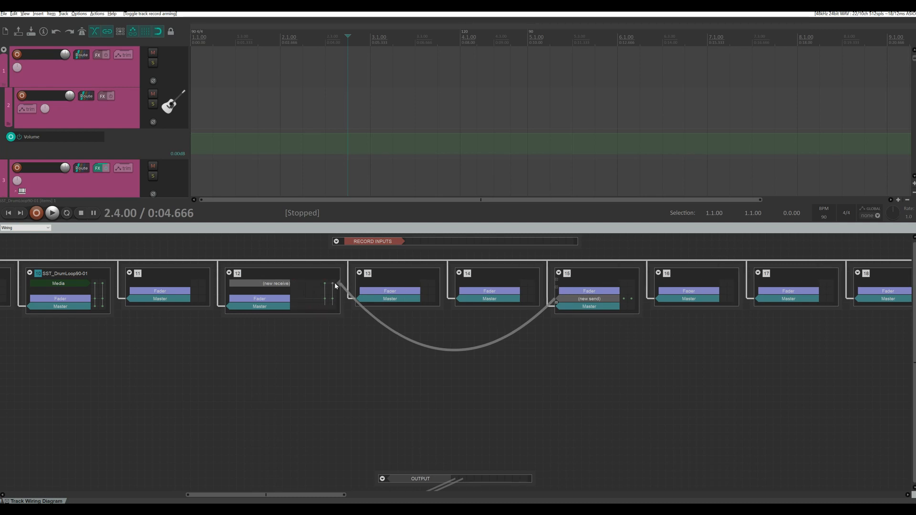
{"action": "left_click_drag", "start_coordinate": [329, 285], "coordinate": [294, 285]}
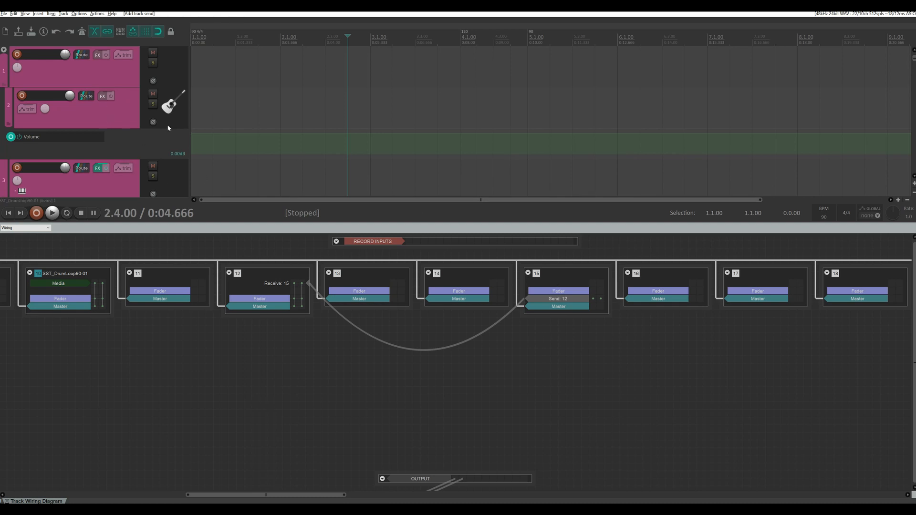
- Add the recently used ReaControlMIDI plug-in to track 15 and close its window
{"action": "scroll", "coordinate": [158, 144], "scroll_direction": "down", "scroll_amount": 10}
{"action": "scroll", "coordinate": [157, 145], "scroll_direction": "up", "scroll_amount": 1}
{"action": "scroll", "coordinate": [155, 146], "scroll_direction": "down", "scroll_amount": 2}
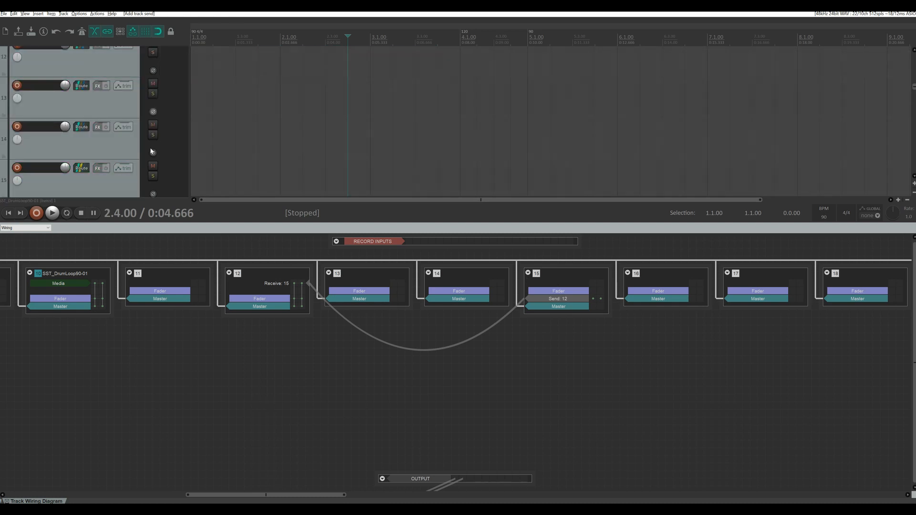
{"action": "right_click", "coordinate": [99, 171]}
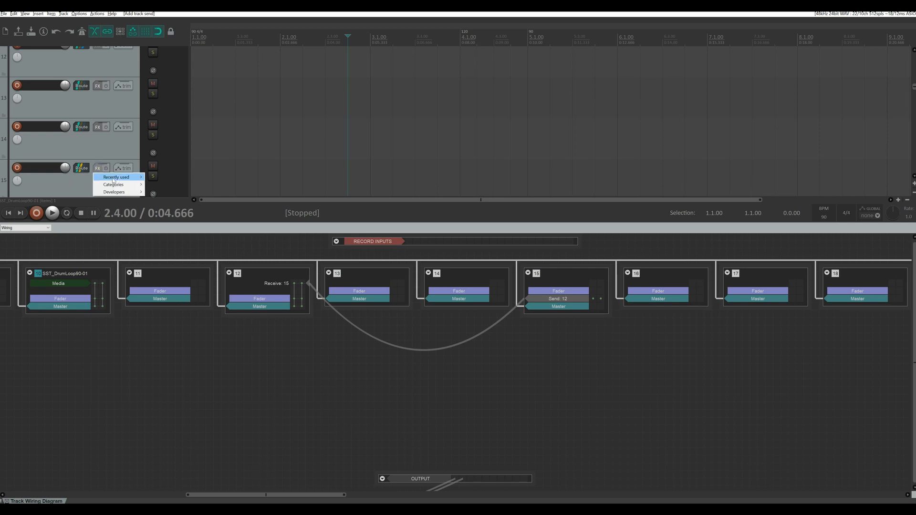
{"action": "mouse_move", "coordinate": [129, 177]}
{"action": "left_click", "coordinate": [173, 177]}
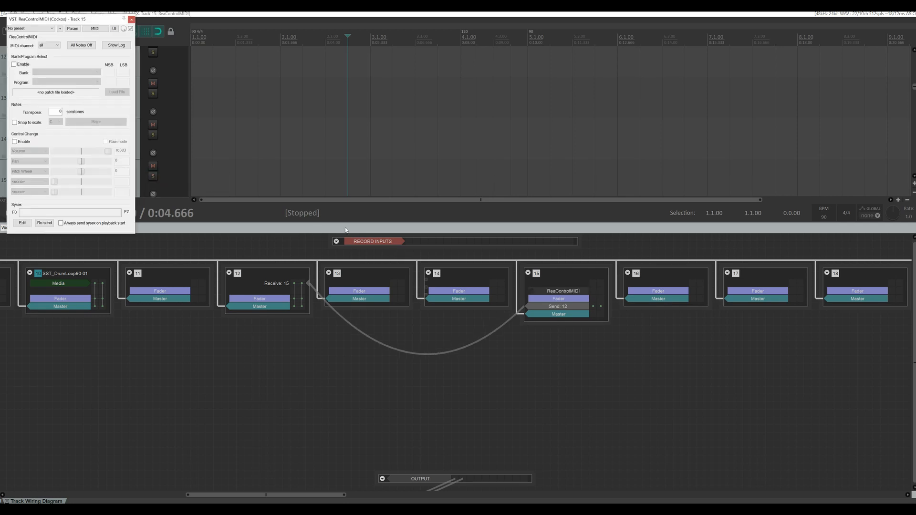
{"action": "left_click", "coordinate": [132, 20]}
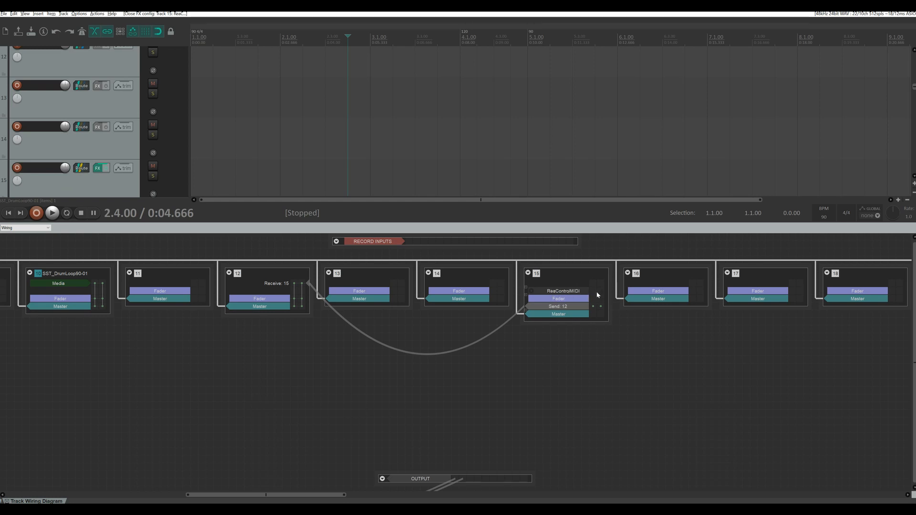
- Open the ReaControlMIDI window from track 15's node in the wiring diagram and close it again
{"action": "left_click", "coordinate": [563, 292]}
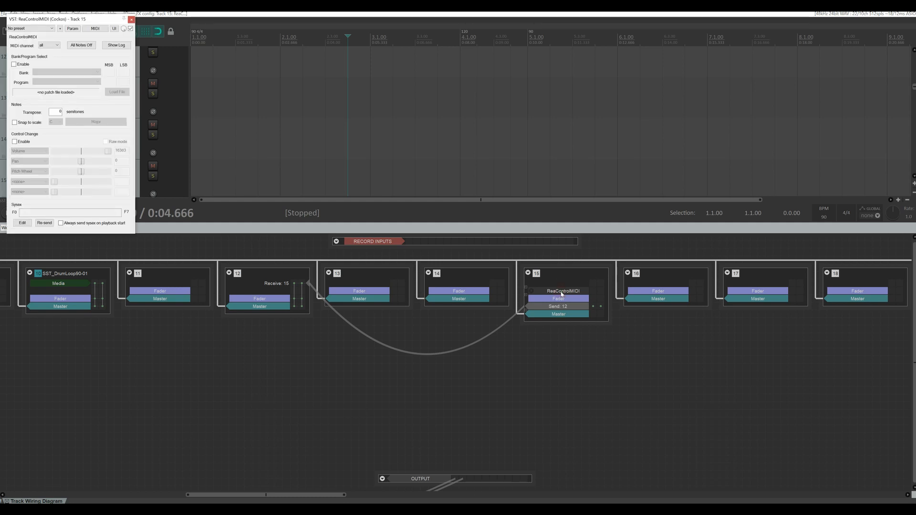
{"action": "left_click", "coordinate": [562, 292]}
{"action": "left_click", "coordinate": [562, 293]}
{"action": "left_click", "coordinate": [562, 293]}
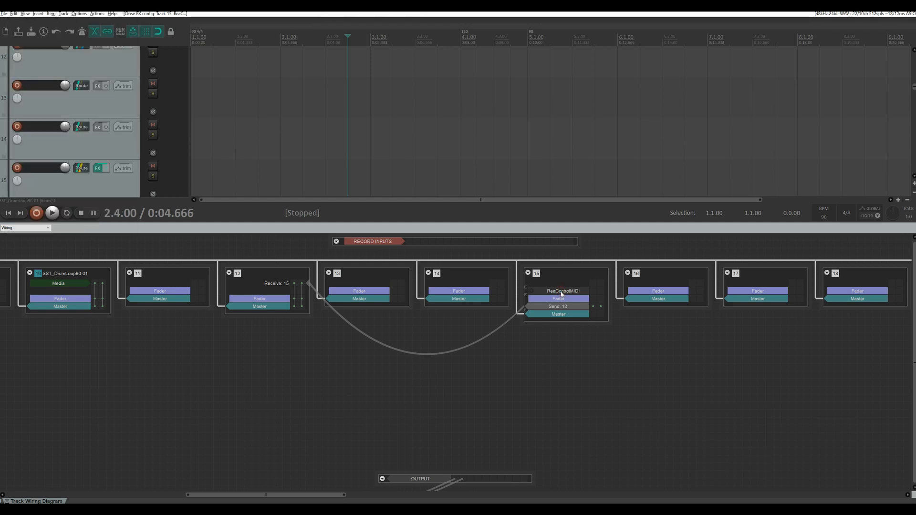
- View and close track 15's routing window from its Fader node, and toggle the track's master send off and on
{"action": "left_click", "coordinate": [562, 300]}
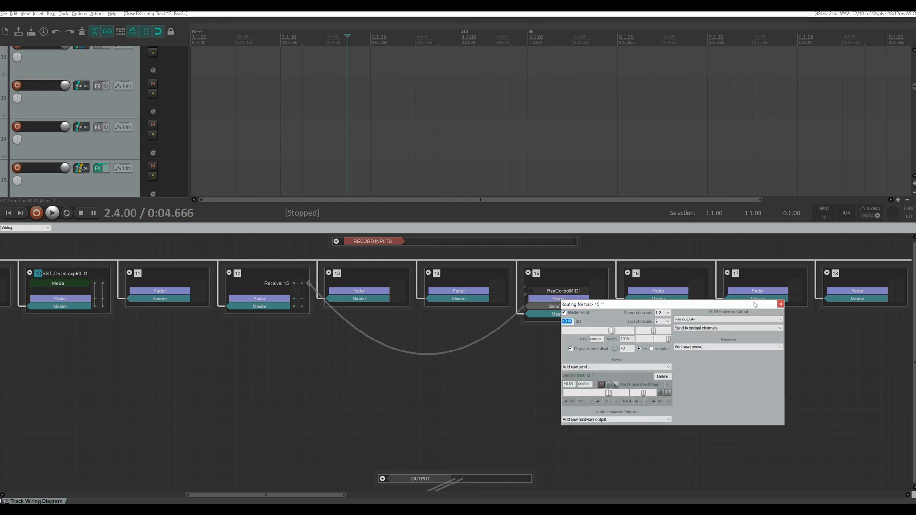
{"action": "left_click", "coordinate": [780, 304]}
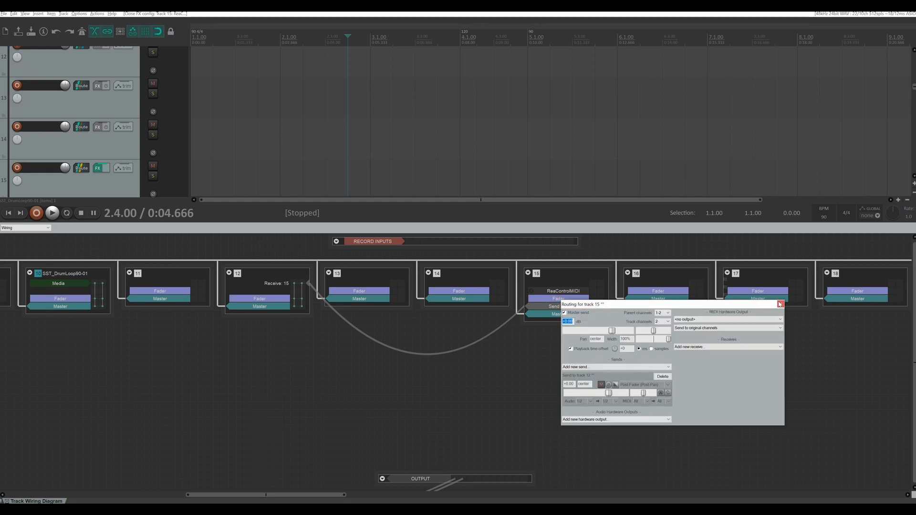
{"action": "left_click", "coordinate": [551, 315]}
{"action": "left_click", "coordinate": [552, 315]}
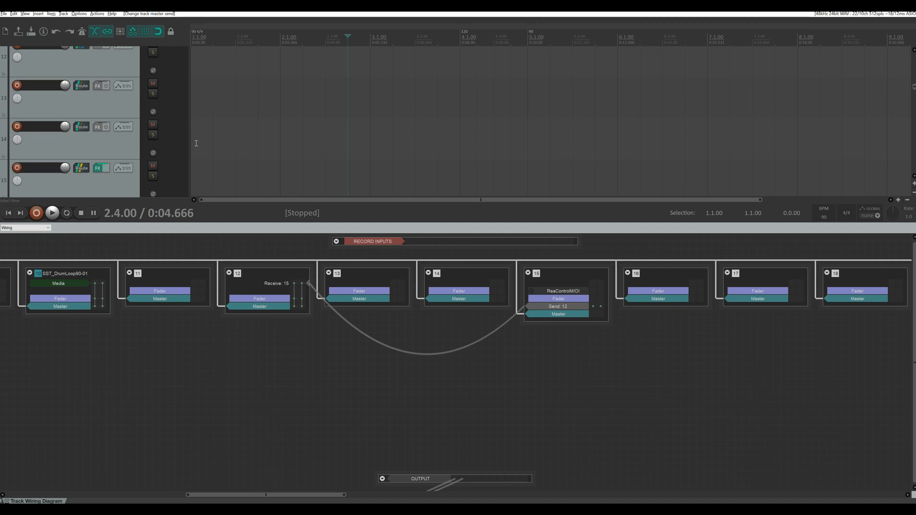
- Hide the docked wiring diagram and reduce the track heights to look over the full track list around the drum loop
{"action": "key", "text": "alt+d"}
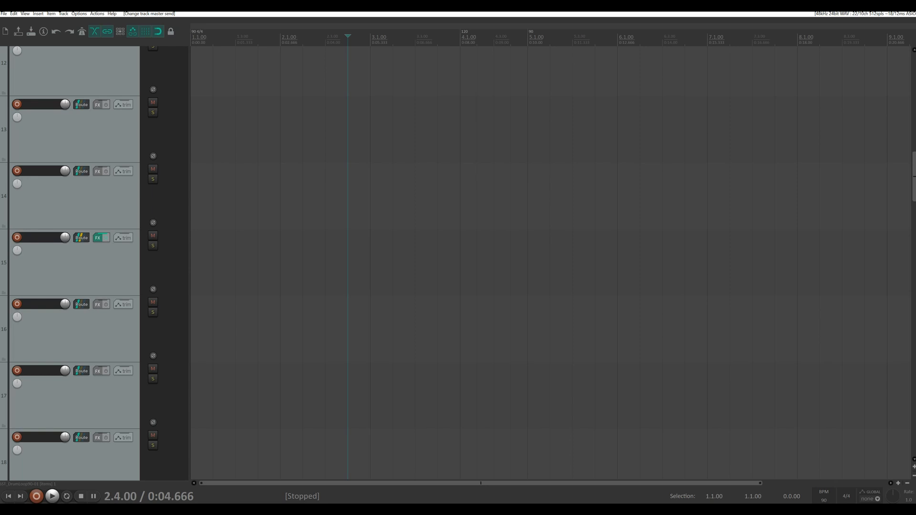
{"action": "scroll", "coordinate": [164, 37], "scroll_direction": "down", "scroll_amount": 3}
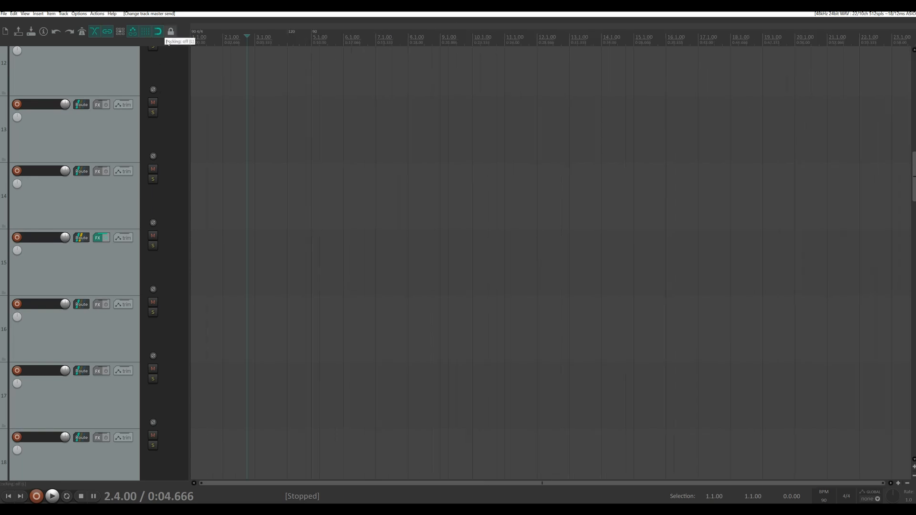
{"action": "scroll", "coordinate": [175, 60], "scroll_direction": "down", "scroll_amount": 3}
{"action": "scroll", "coordinate": [175, 59], "scroll_direction": "down", "scroll_amount": 3}
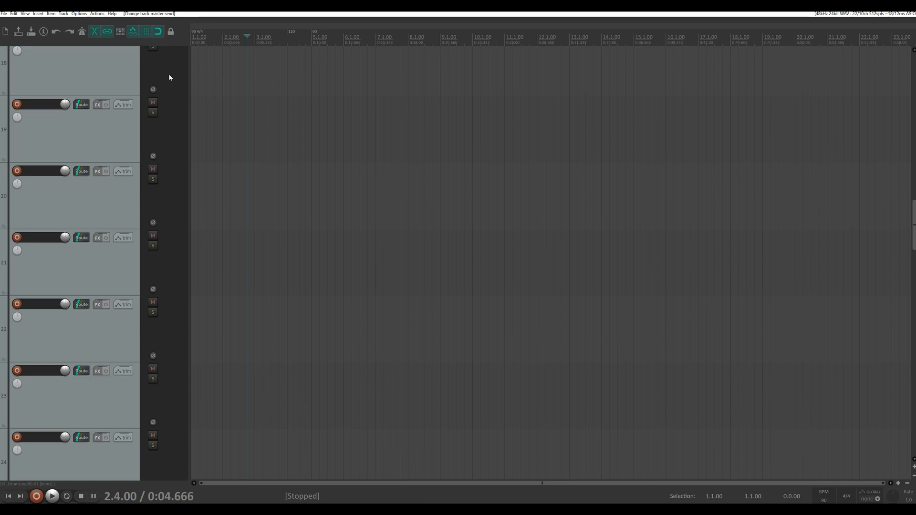
{"action": "scroll", "coordinate": [186, 80], "scroll_direction": "down", "scroll_amount": 8}
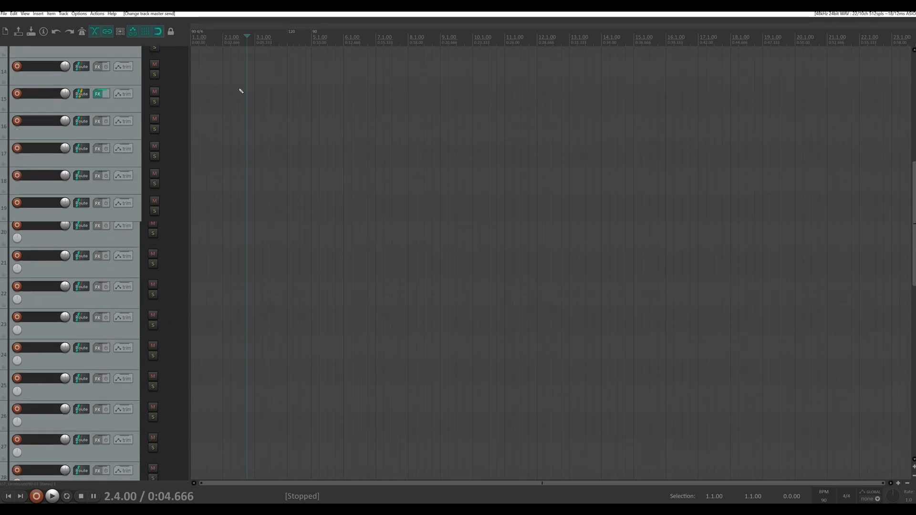
{"action": "scroll", "coordinate": [253, 91], "scroll_direction": "up", "scroll_amount": 5}
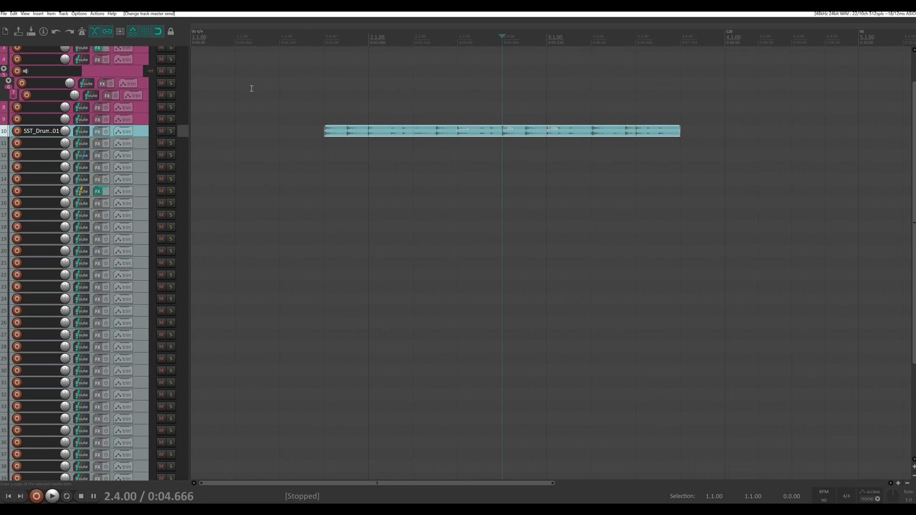
{"action": "scroll", "coordinate": [168, 84], "scroll_direction": "down", "scroll_amount": 1}
{"action": "scroll", "coordinate": [168, 84], "scroll_direction": "up", "scroll_amount": 2}
{"action": "scroll", "coordinate": [168, 84], "scroll_direction": "down", "scroll_amount": 5}
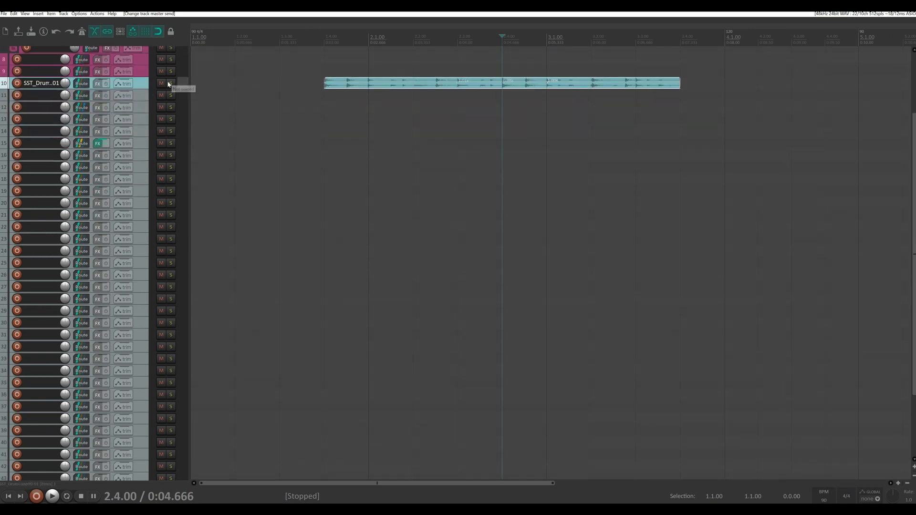